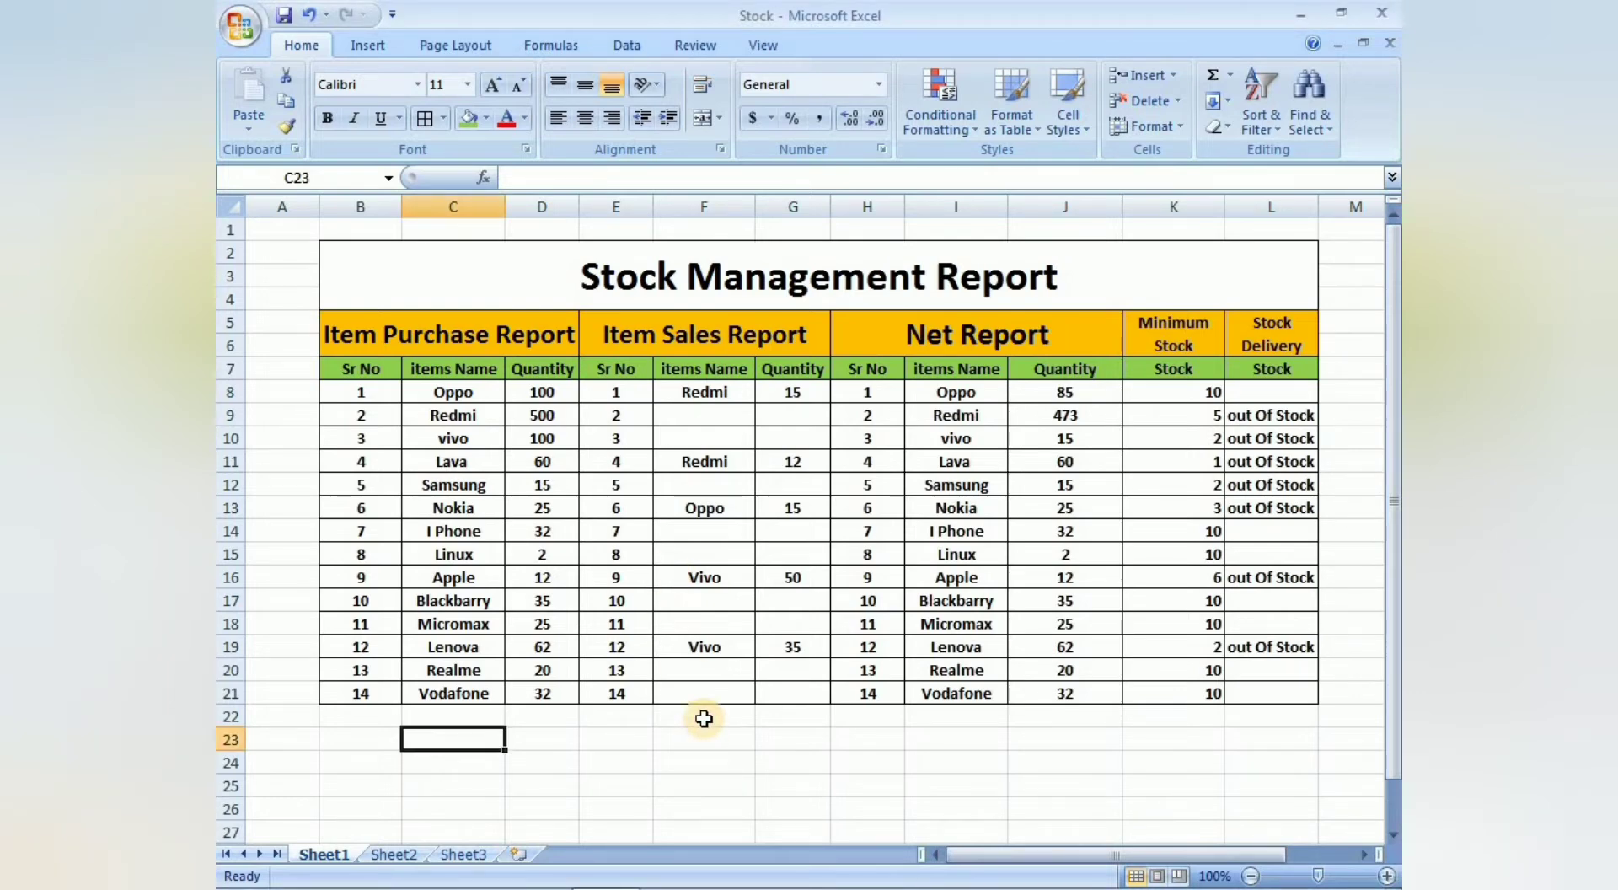
# Collapse the ribbon and examine the Item Purchase Report and Item Sales Report sections of the stock report
pyautogui.hotkey('ctrl', 'F1')
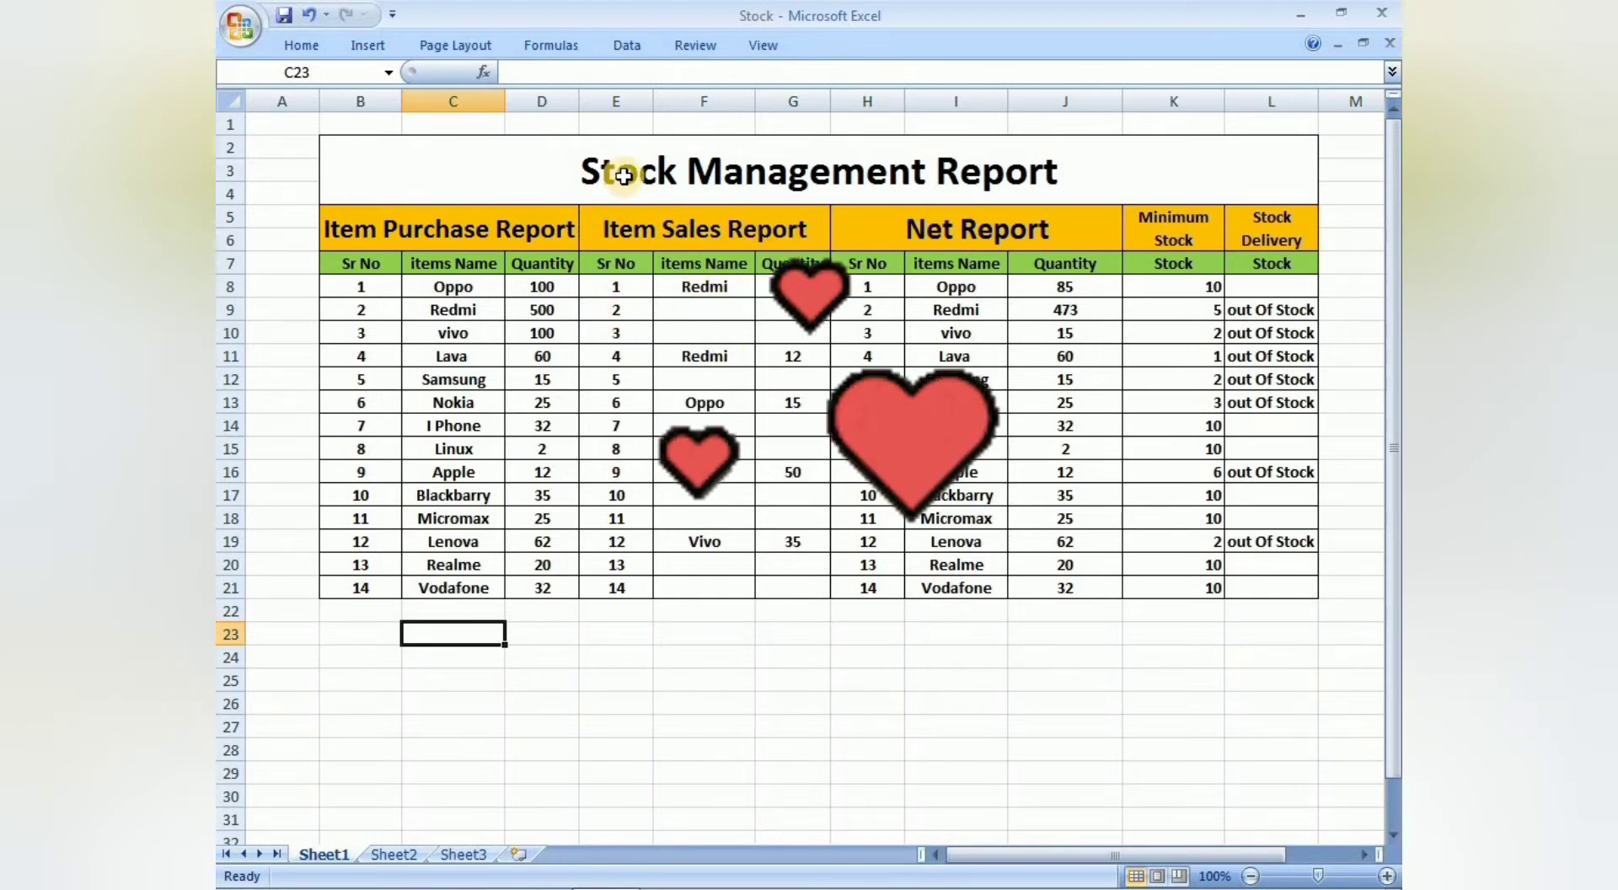
pyautogui.click(465, 226)
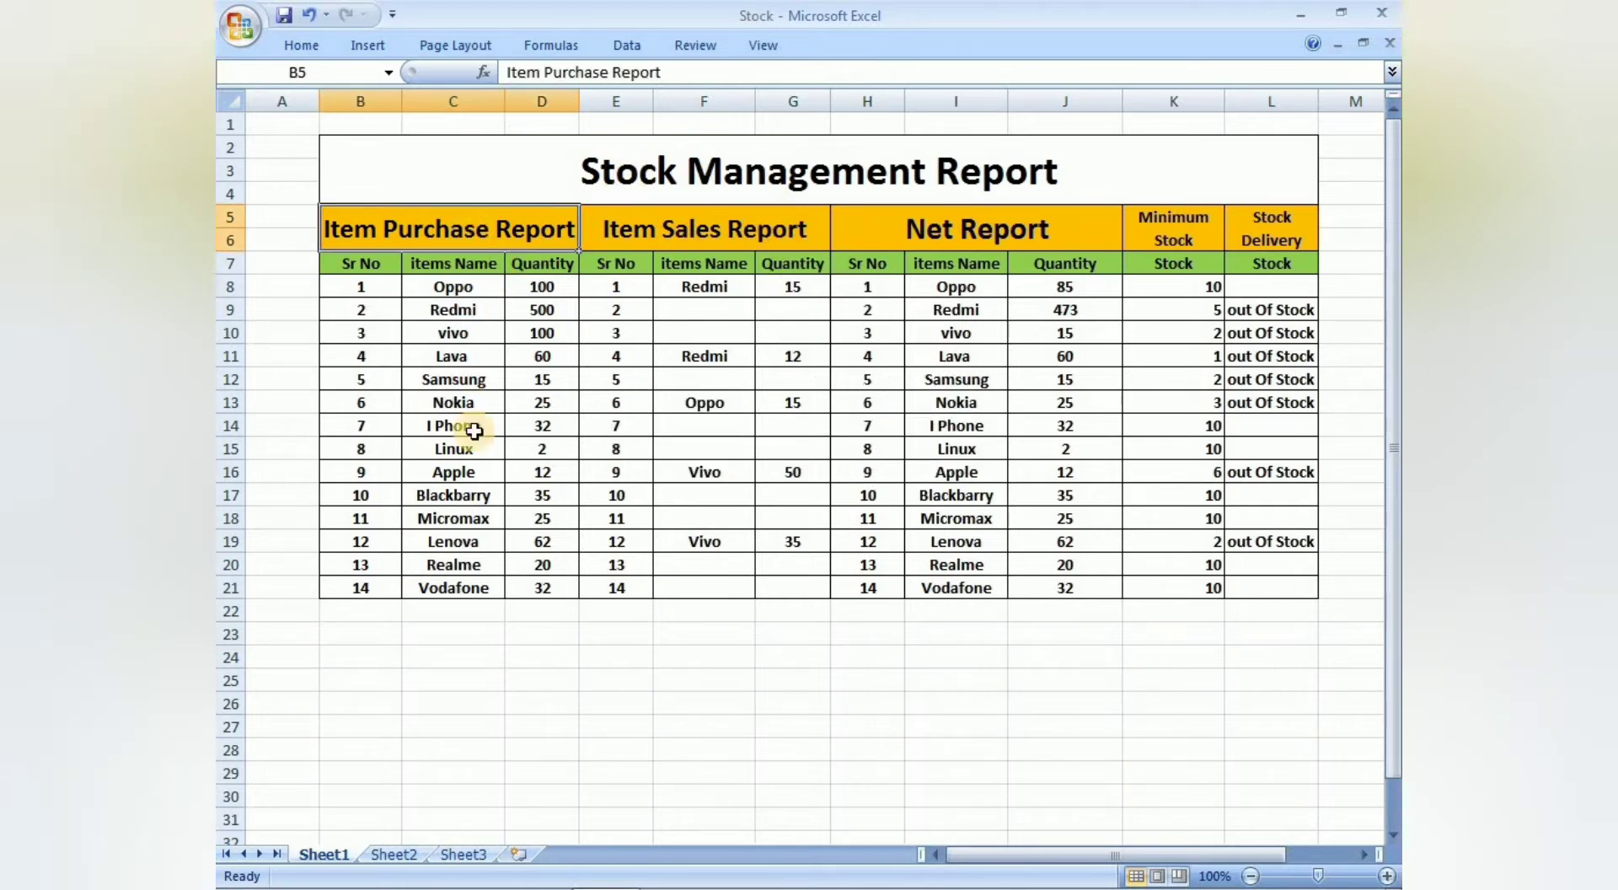
pyautogui.click(669, 225)
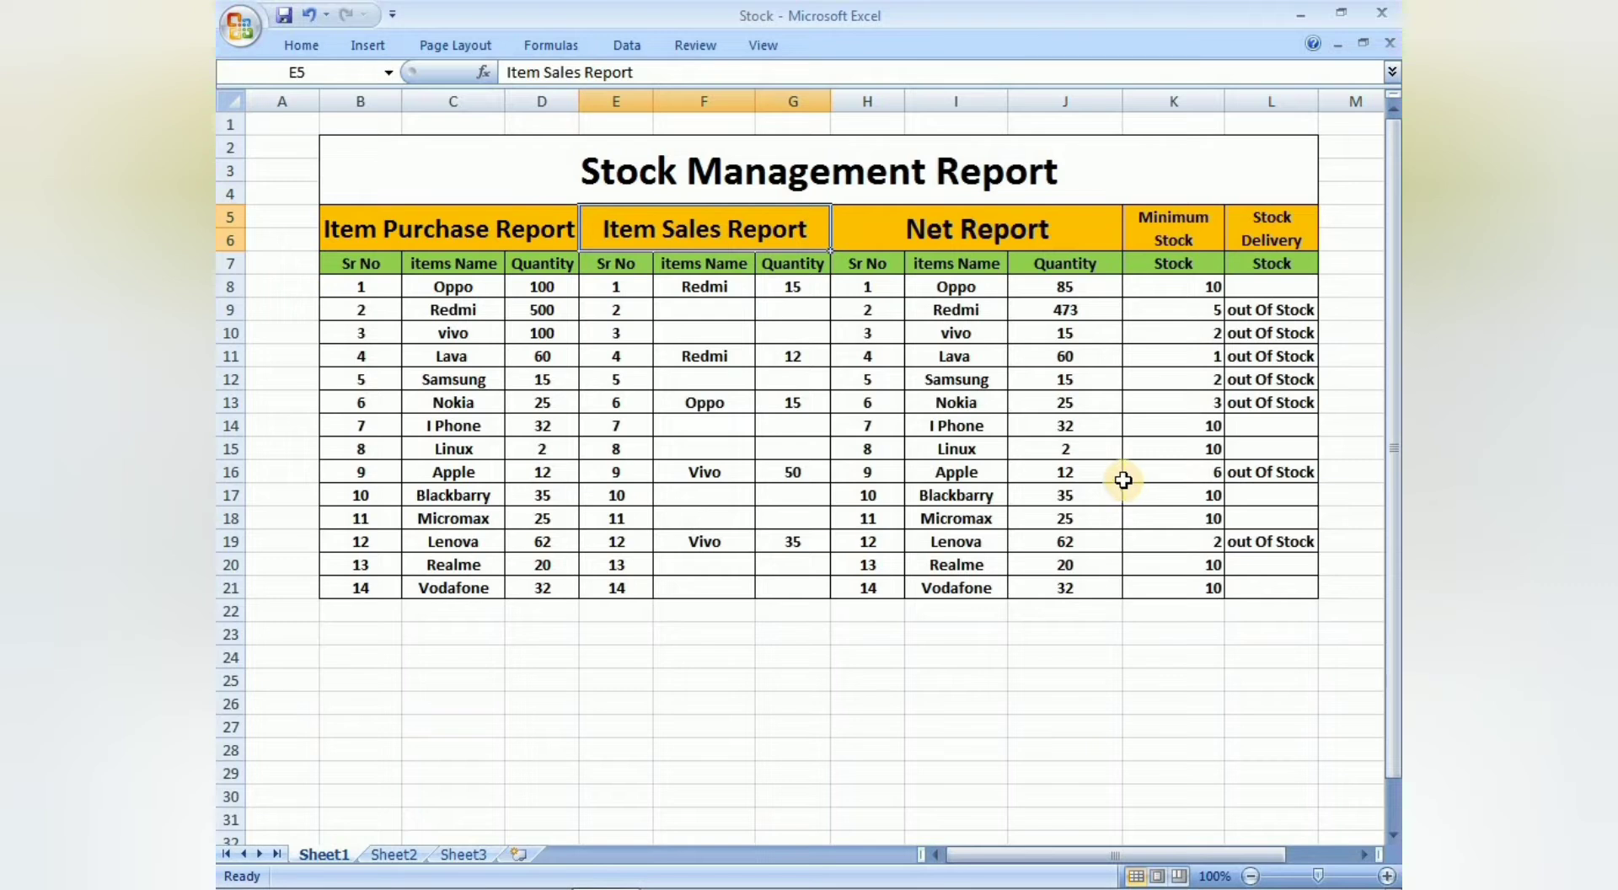
pyautogui.click(747, 352)
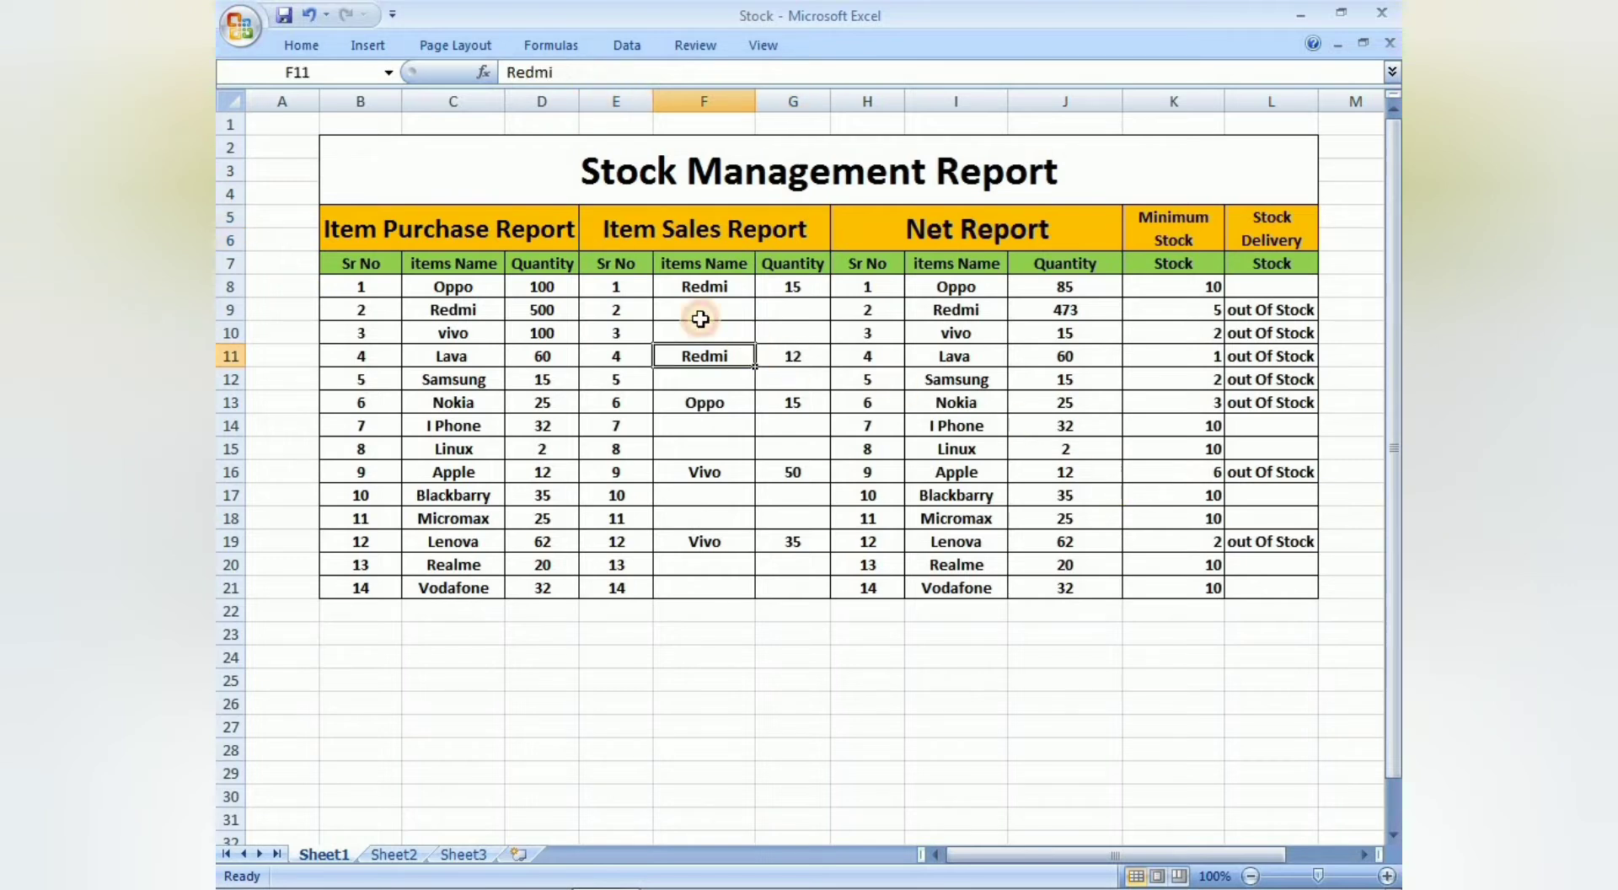
pyautogui.click(472, 284)
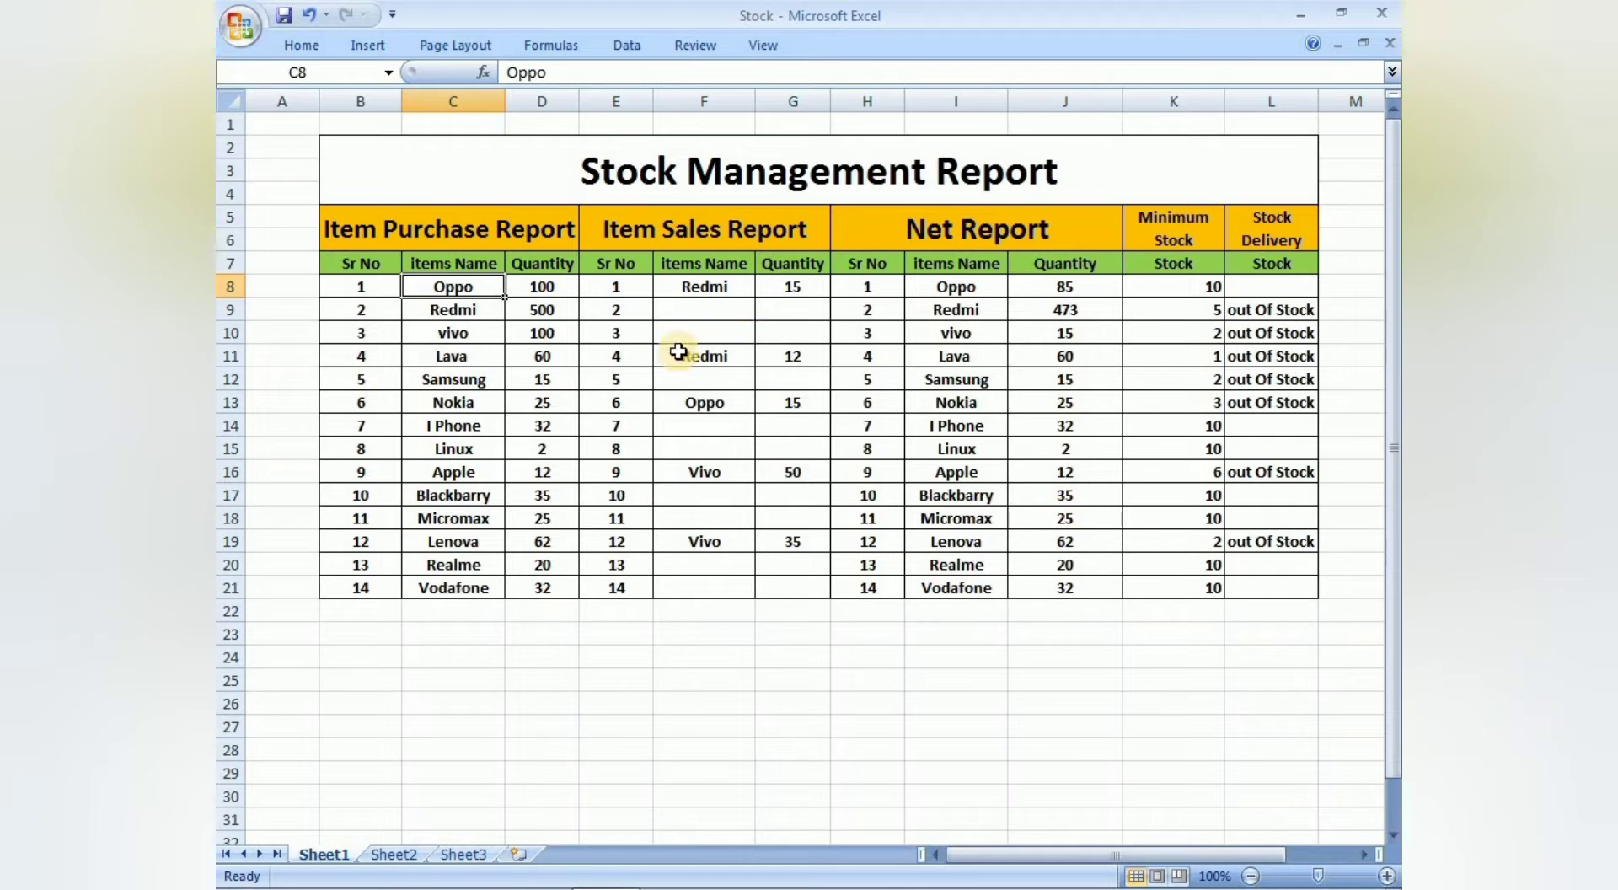
# Record a sale of 50 Oppo in row 2 of the Item Sales Report on Sheet1
pyautogui.click(699, 315)
pyautogui.write('op')
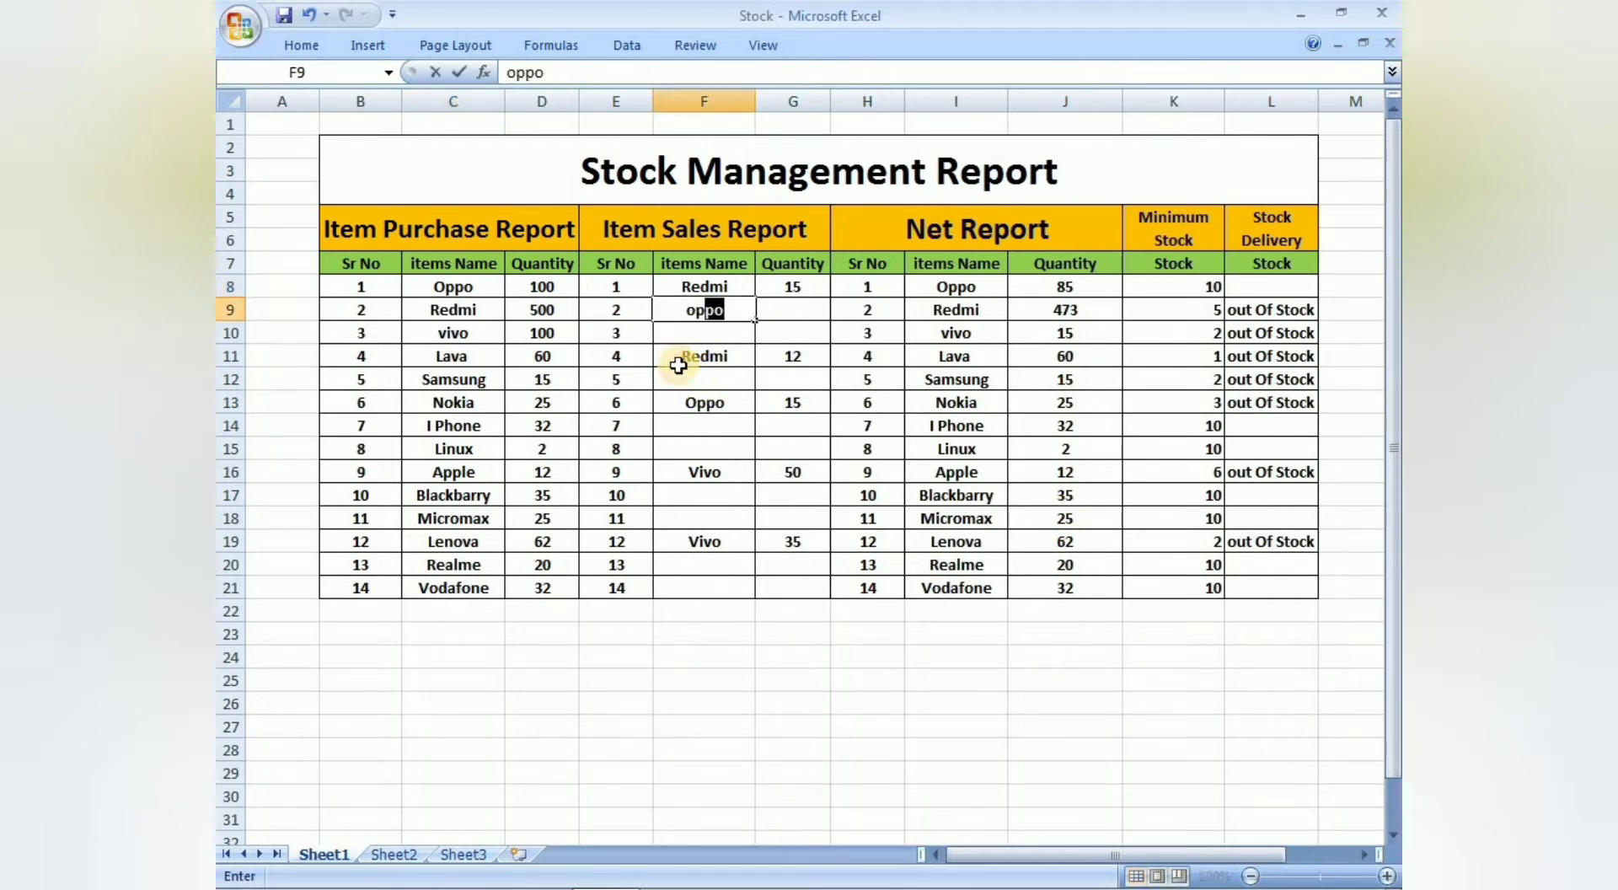
pyautogui.write('p')
pyautogui.press('Tab')
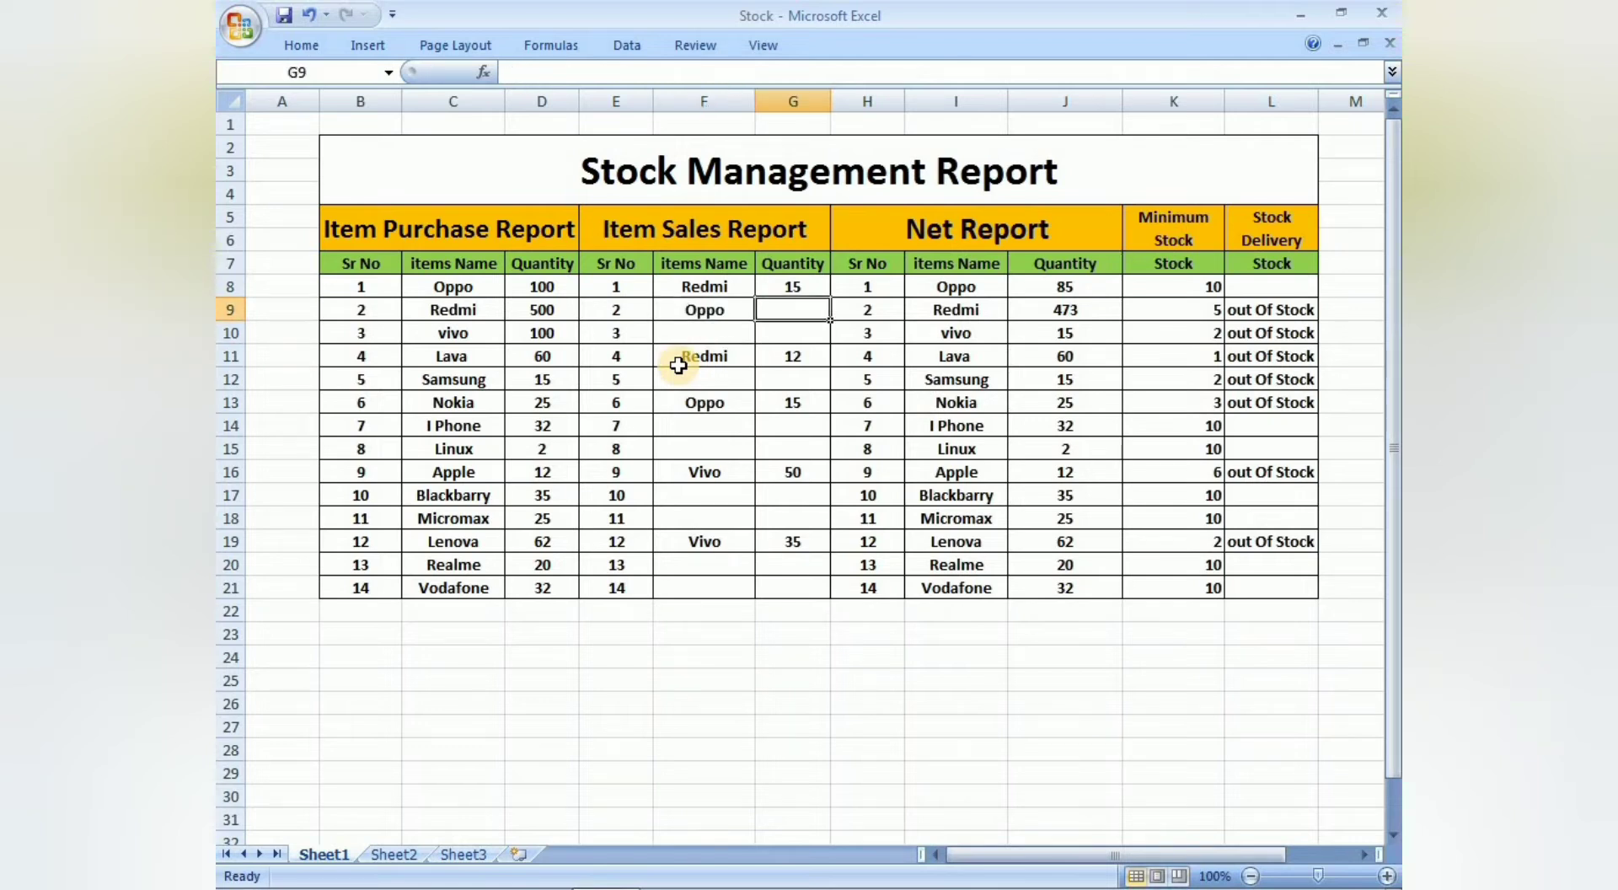
pyautogui.write('50')
pyautogui.press('Return')
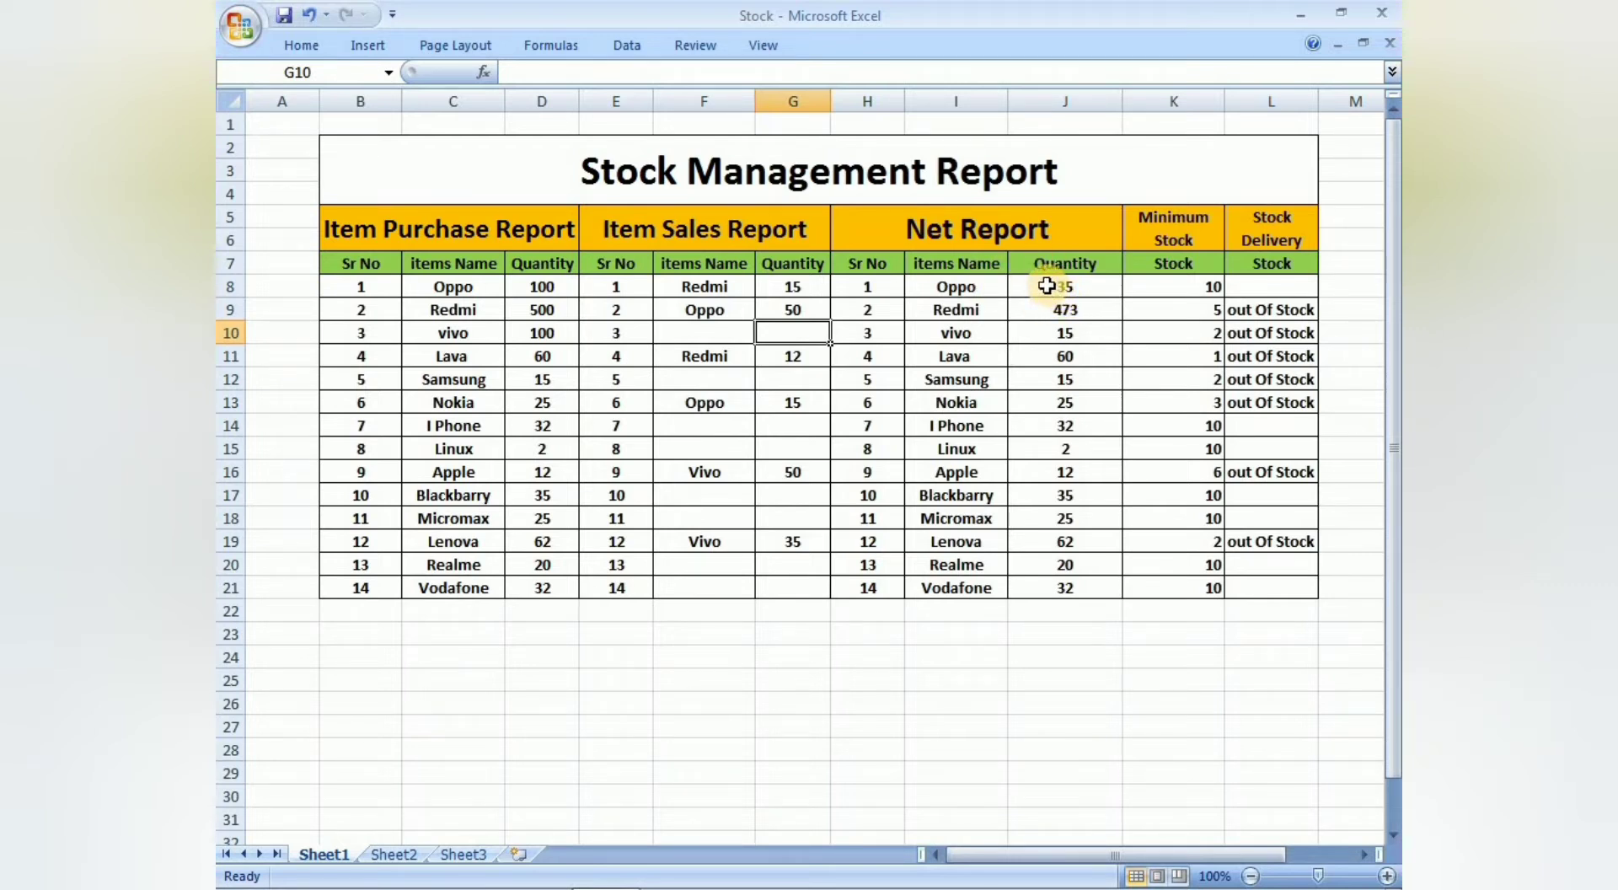
pyautogui.click(686, 385)
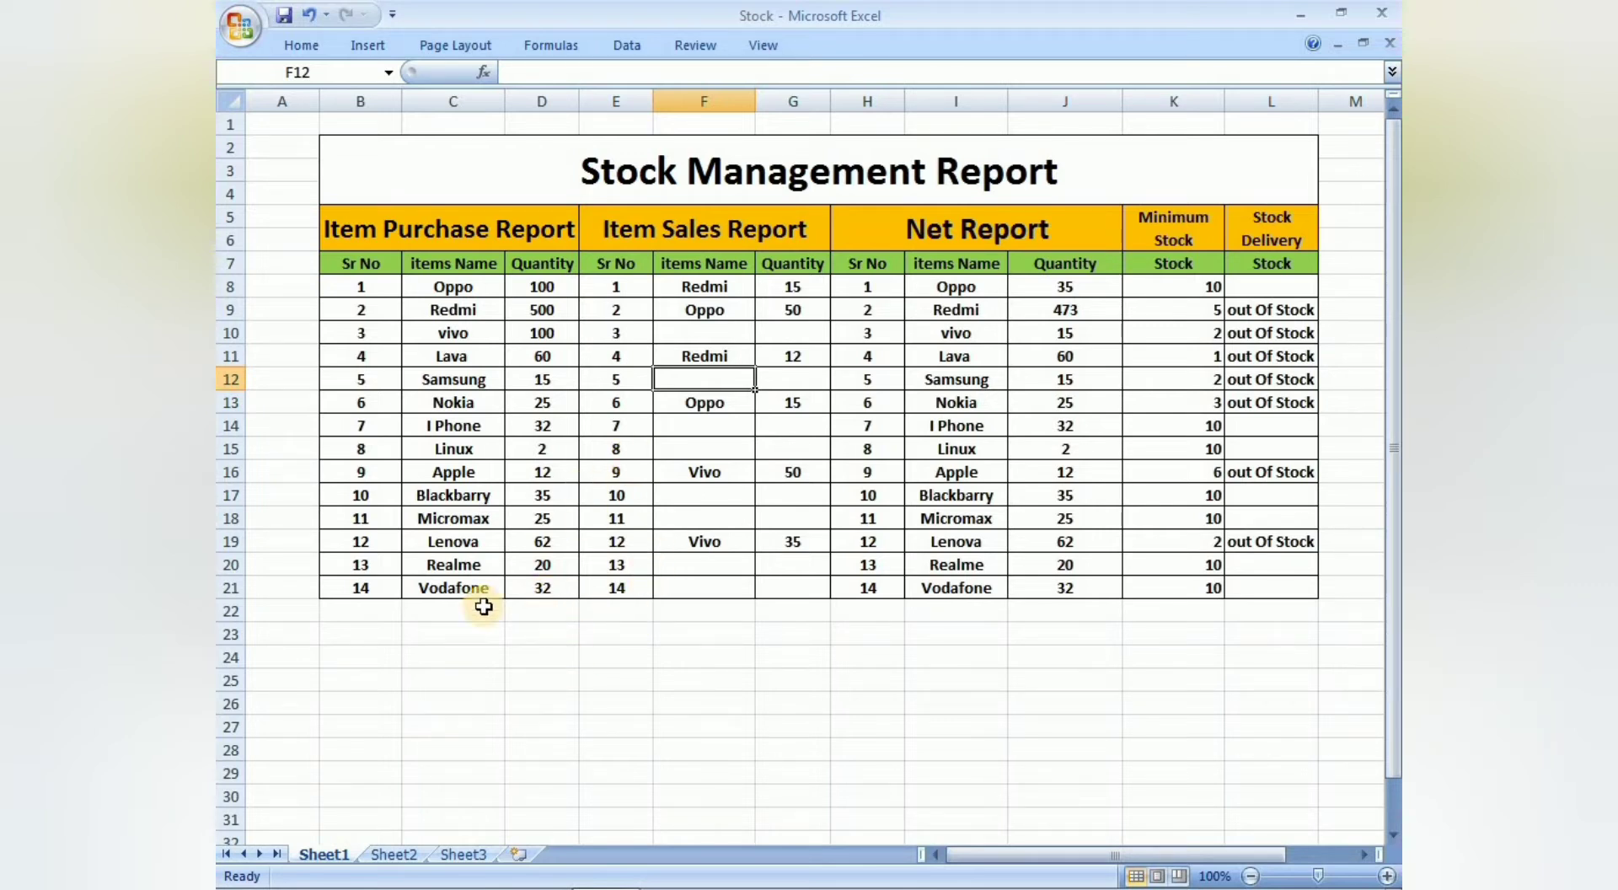
# On Sheet2, widen the Minimum Stock column slightly and narrow the empty column A
pyautogui.click(393, 853)
pyautogui.click(583, 747)
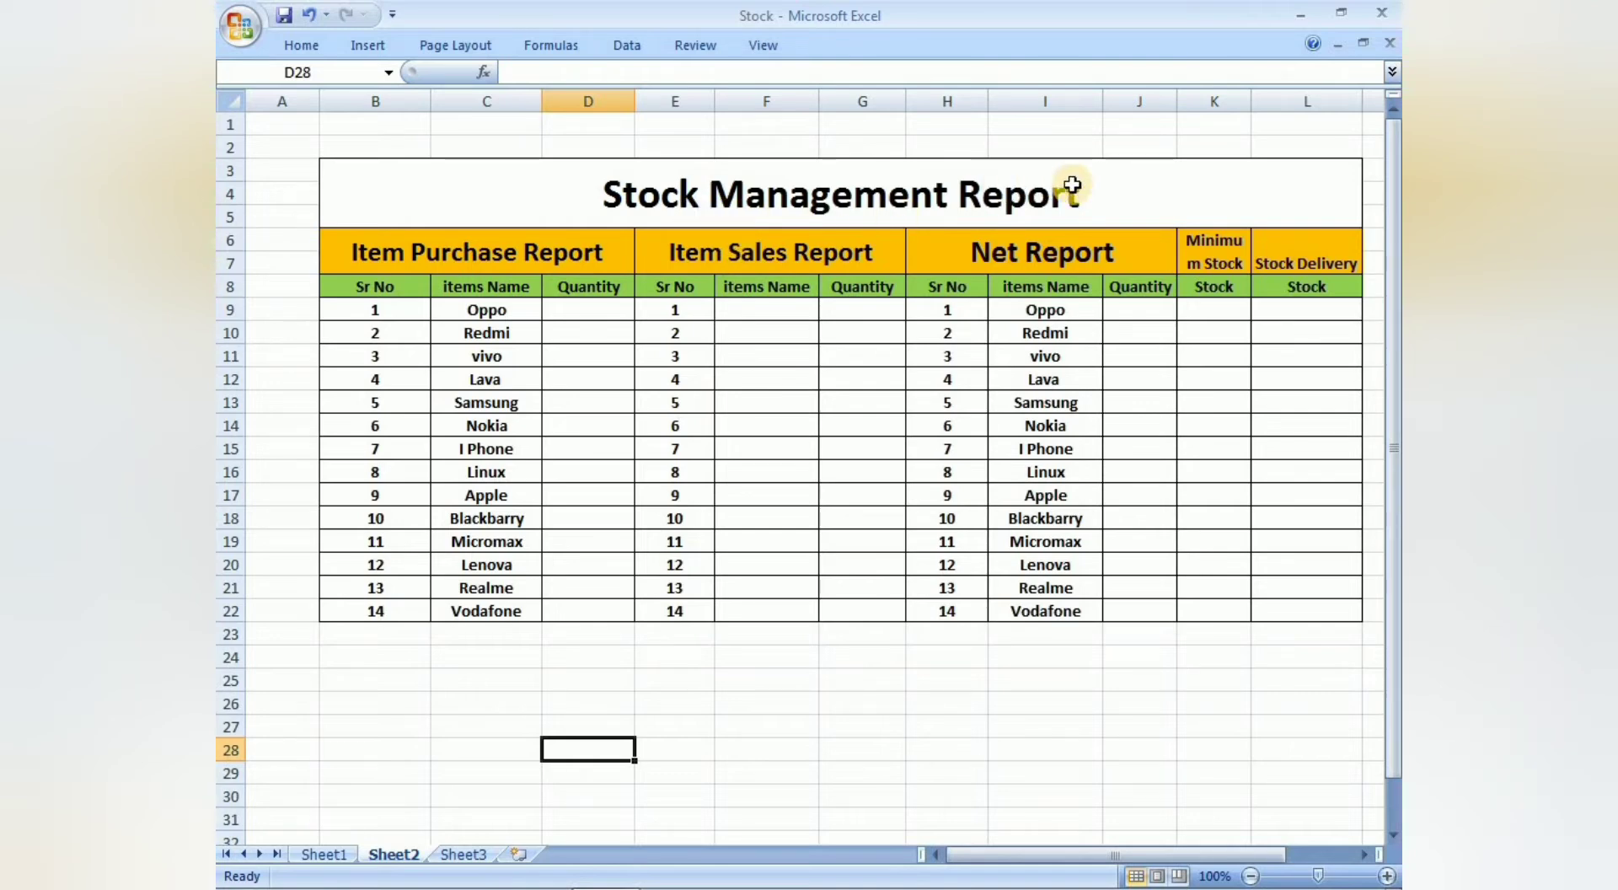
pyautogui.moveTo(1248, 100); pyautogui.dragTo(1265, 100)
pyautogui.moveTo(318, 101); pyautogui.dragTo(278, 101)
# Review the serial number and item name columns across the three sections of the Sheet2 stock report
pyautogui.click(338, 313)
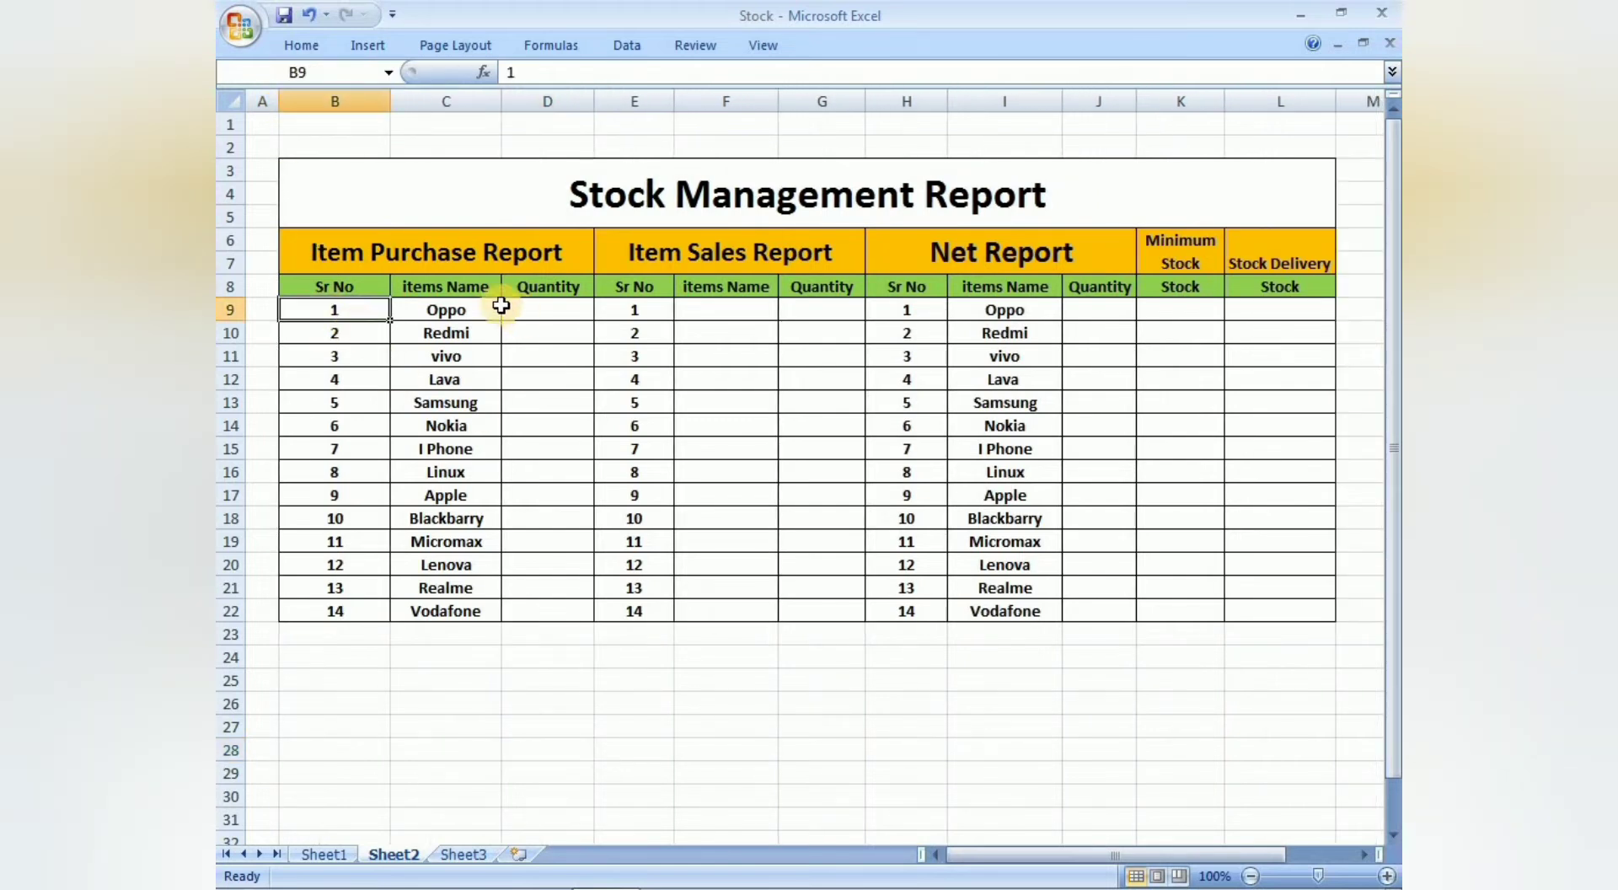
pyautogui.moveTo(458, 310); pyautogui.dragTo(455, 470)
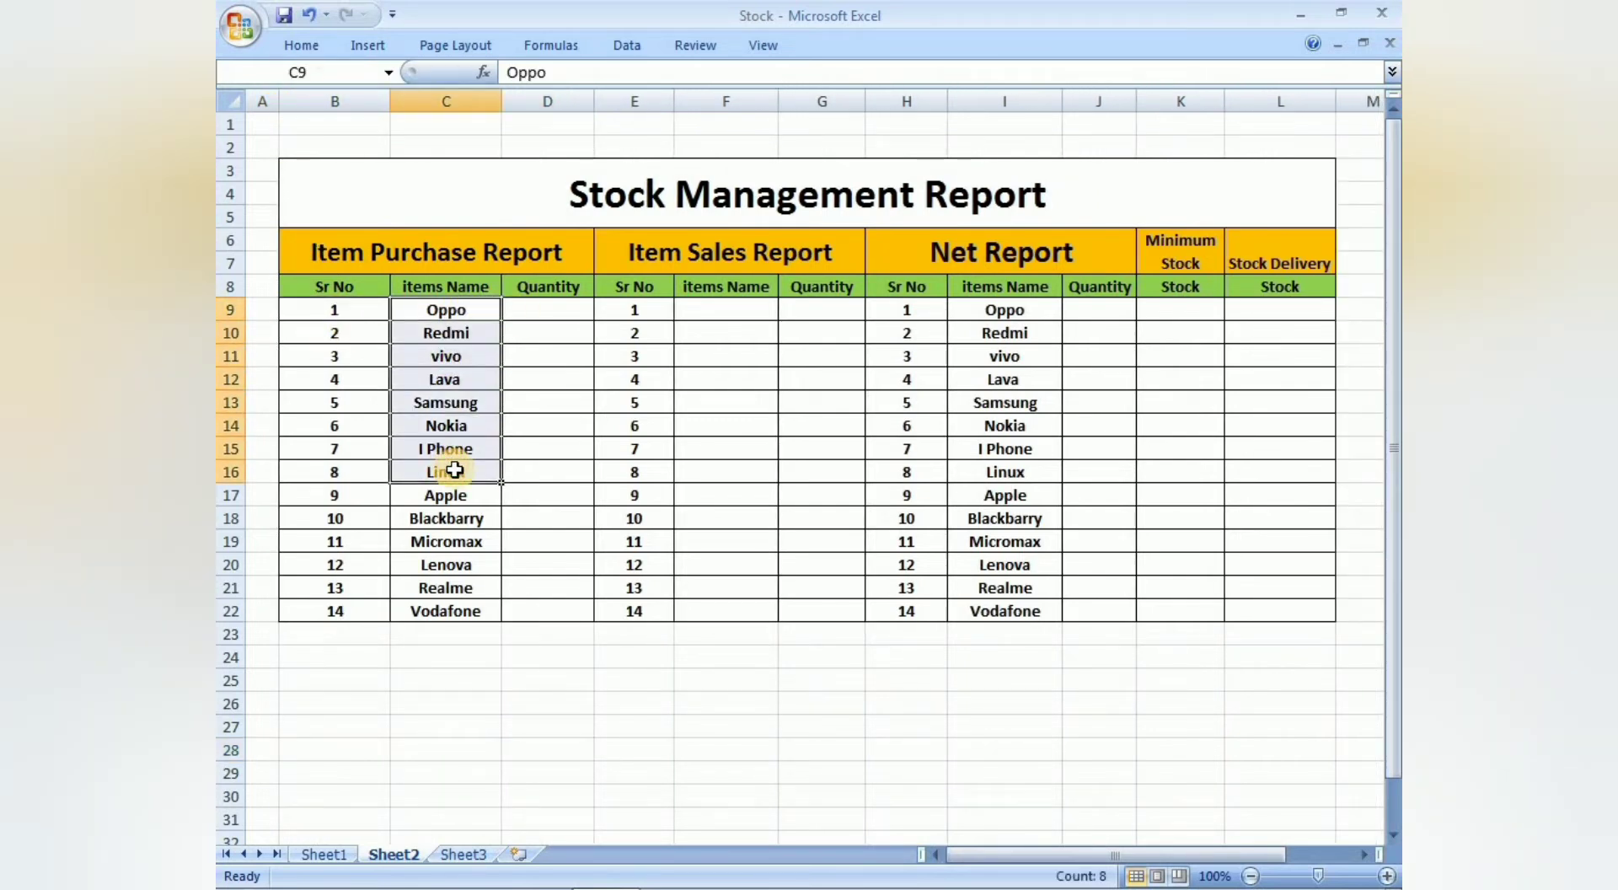
pyautogui.click(712, 309)
pyautogui.moveTo(976, 311); pyautogui.dragTo(998, 451)
pyautogui.click(546, 316)
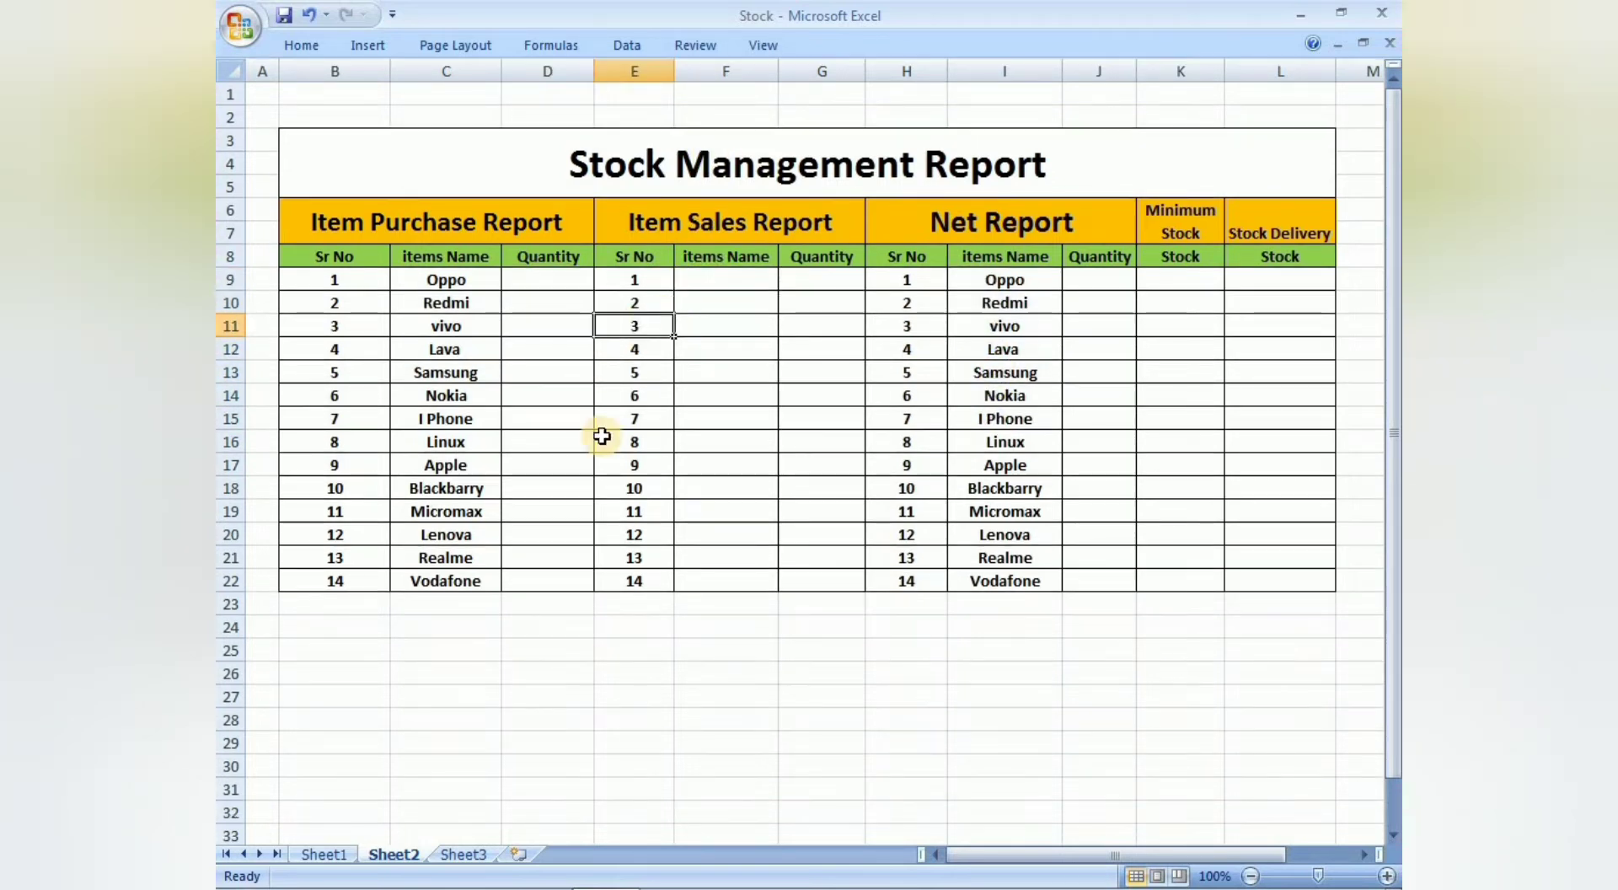
pyautogui.click(627, 509)
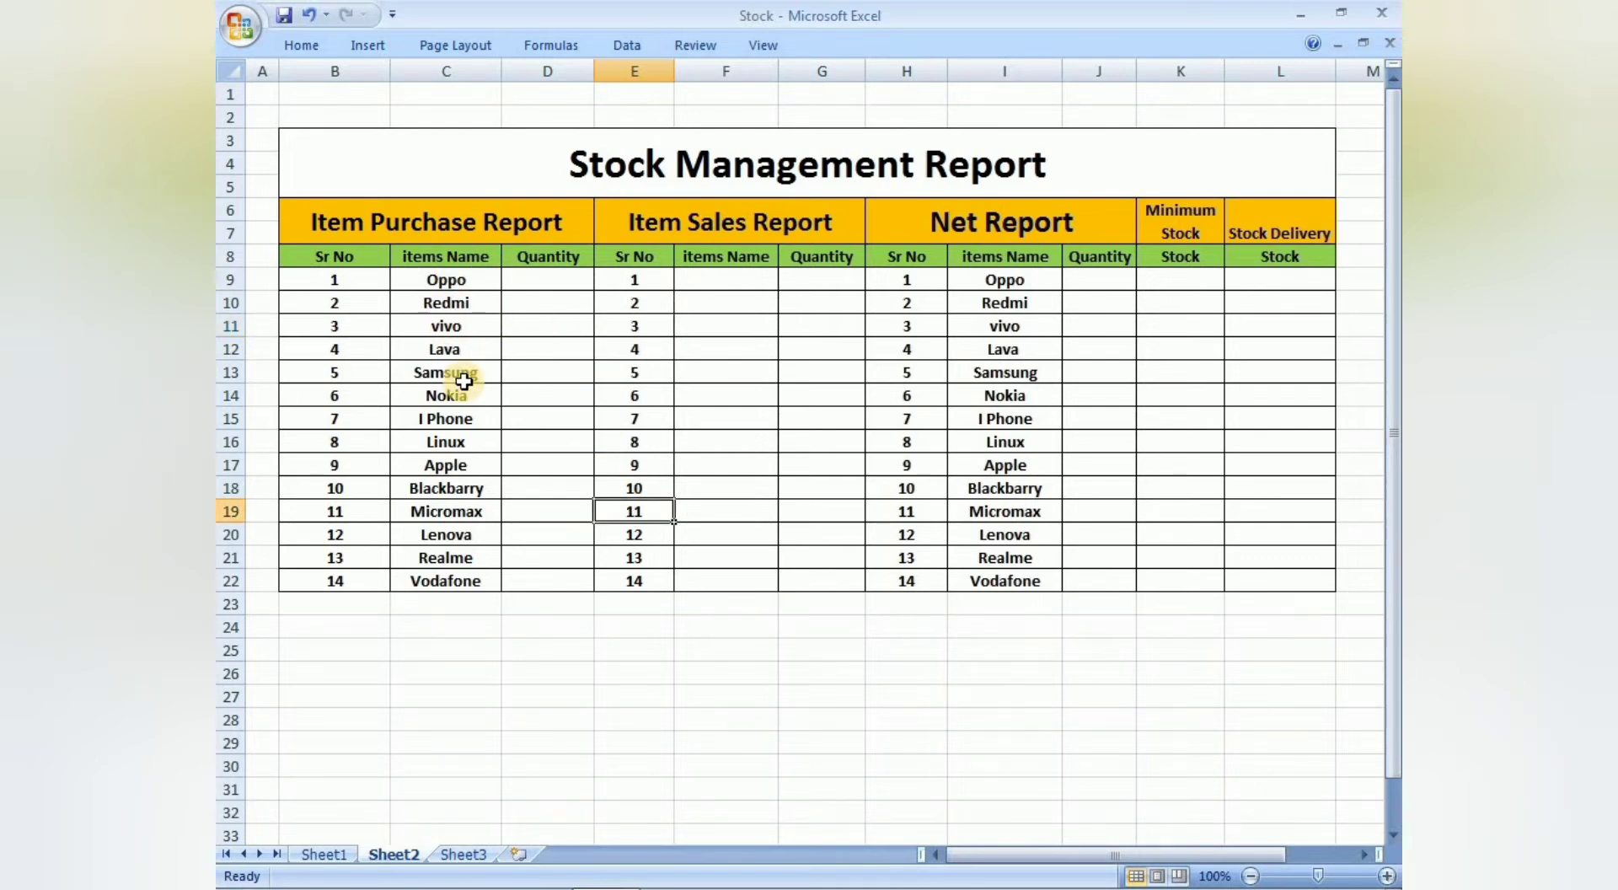
pyautogui.click(426, 318)
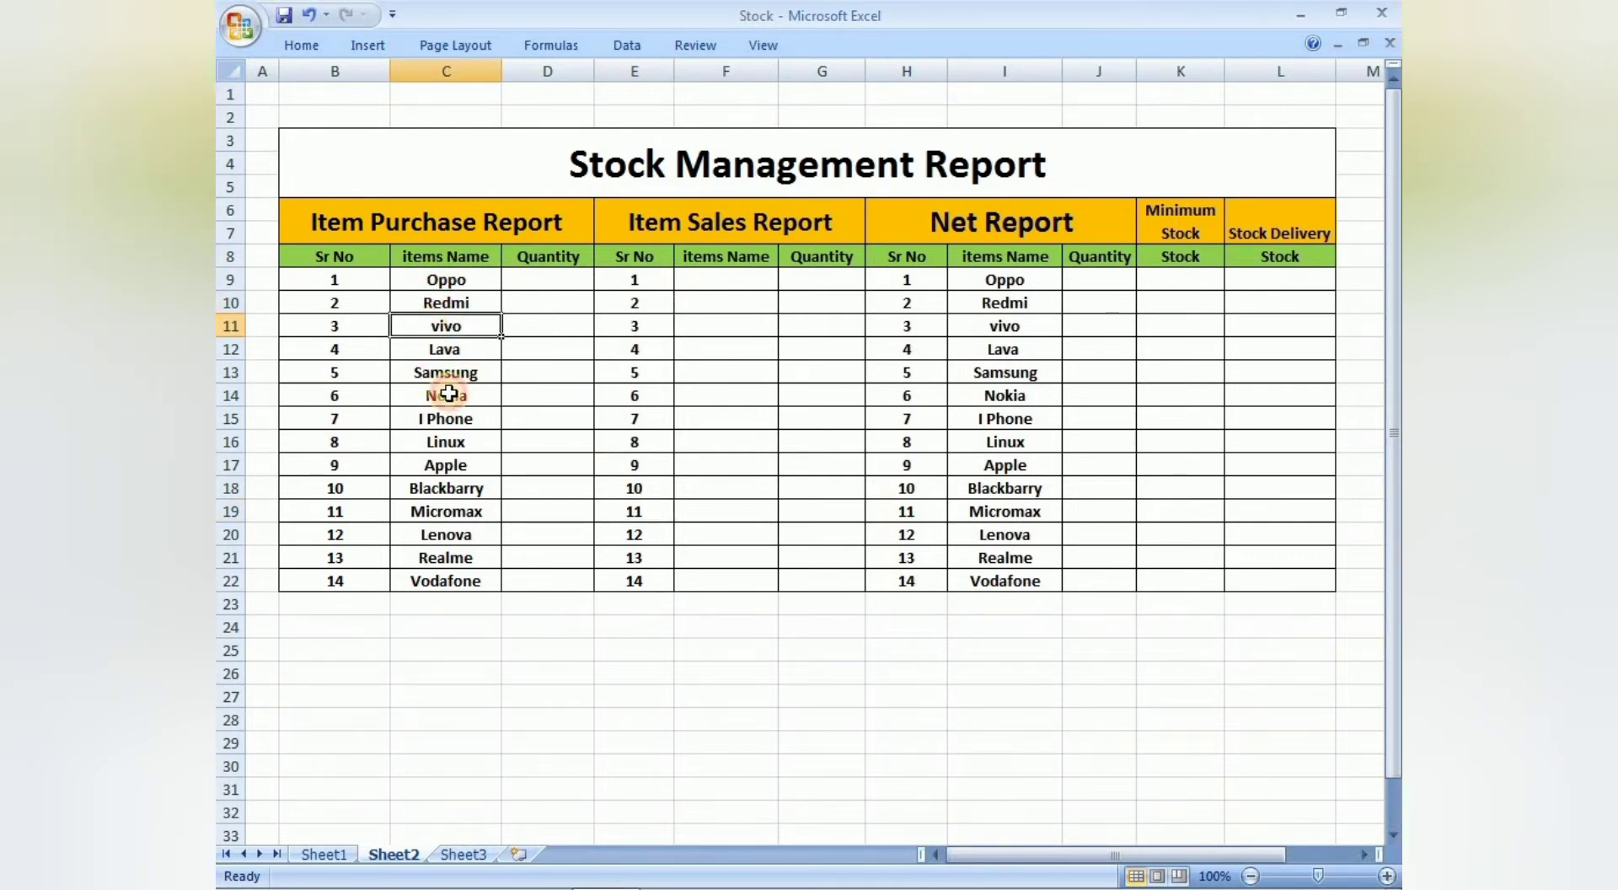
# Enter the purchase quantities 100 for Oppo, 50 for Redmi, 35 for vivo and 12 for Lava
pyautogui.click(544, 282)
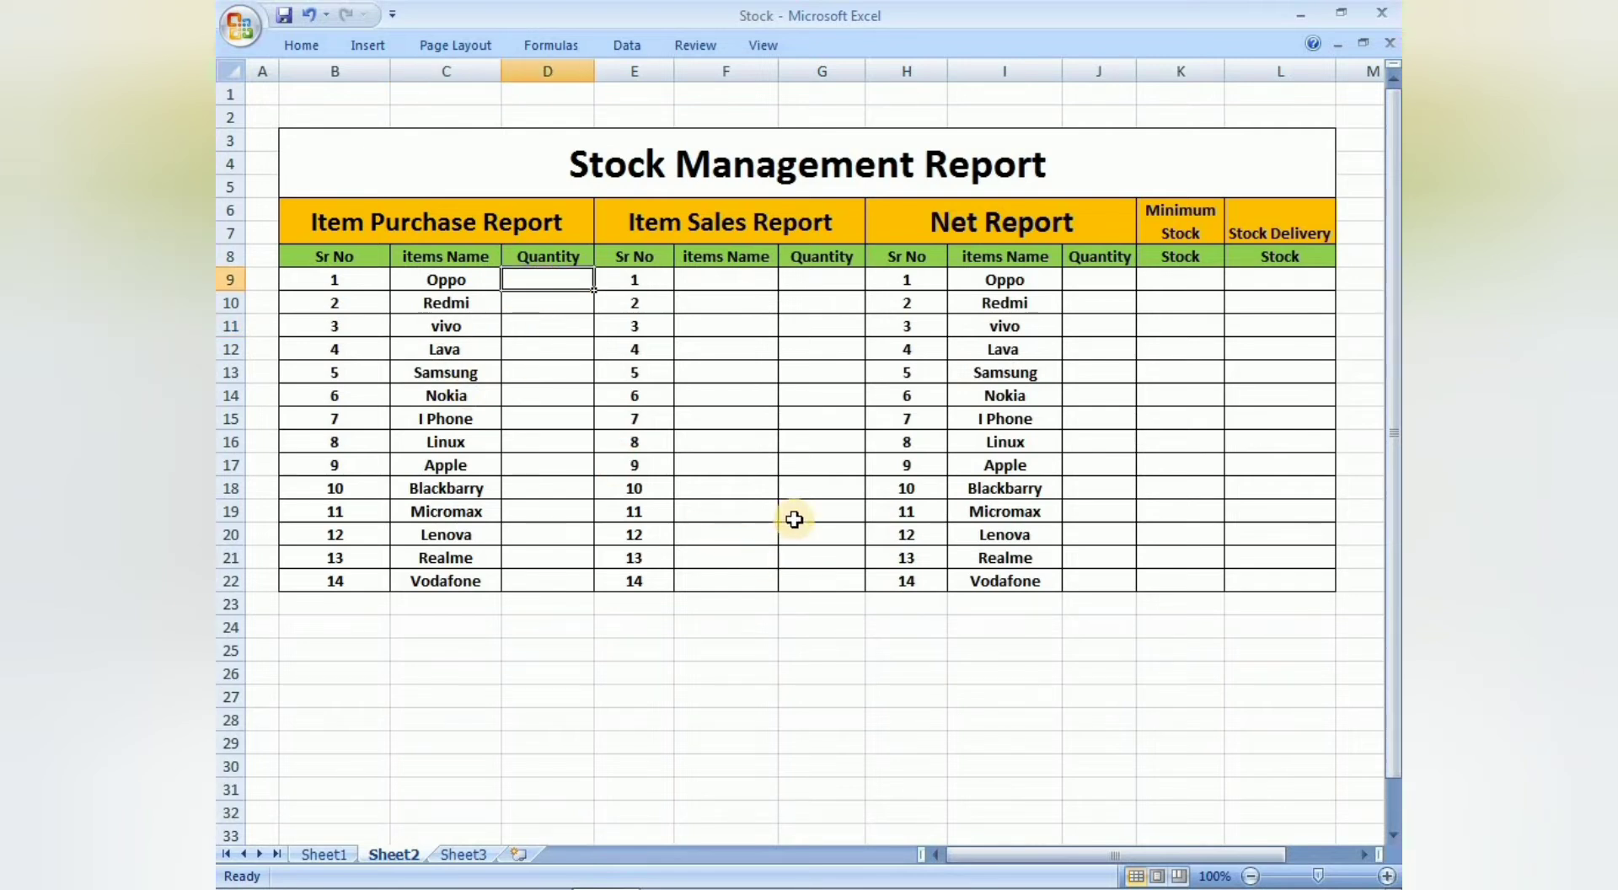
pyautogui.write('100')
pyautogui.press('Return')
pyautogui.write('50')
pyautogui.press('Return')
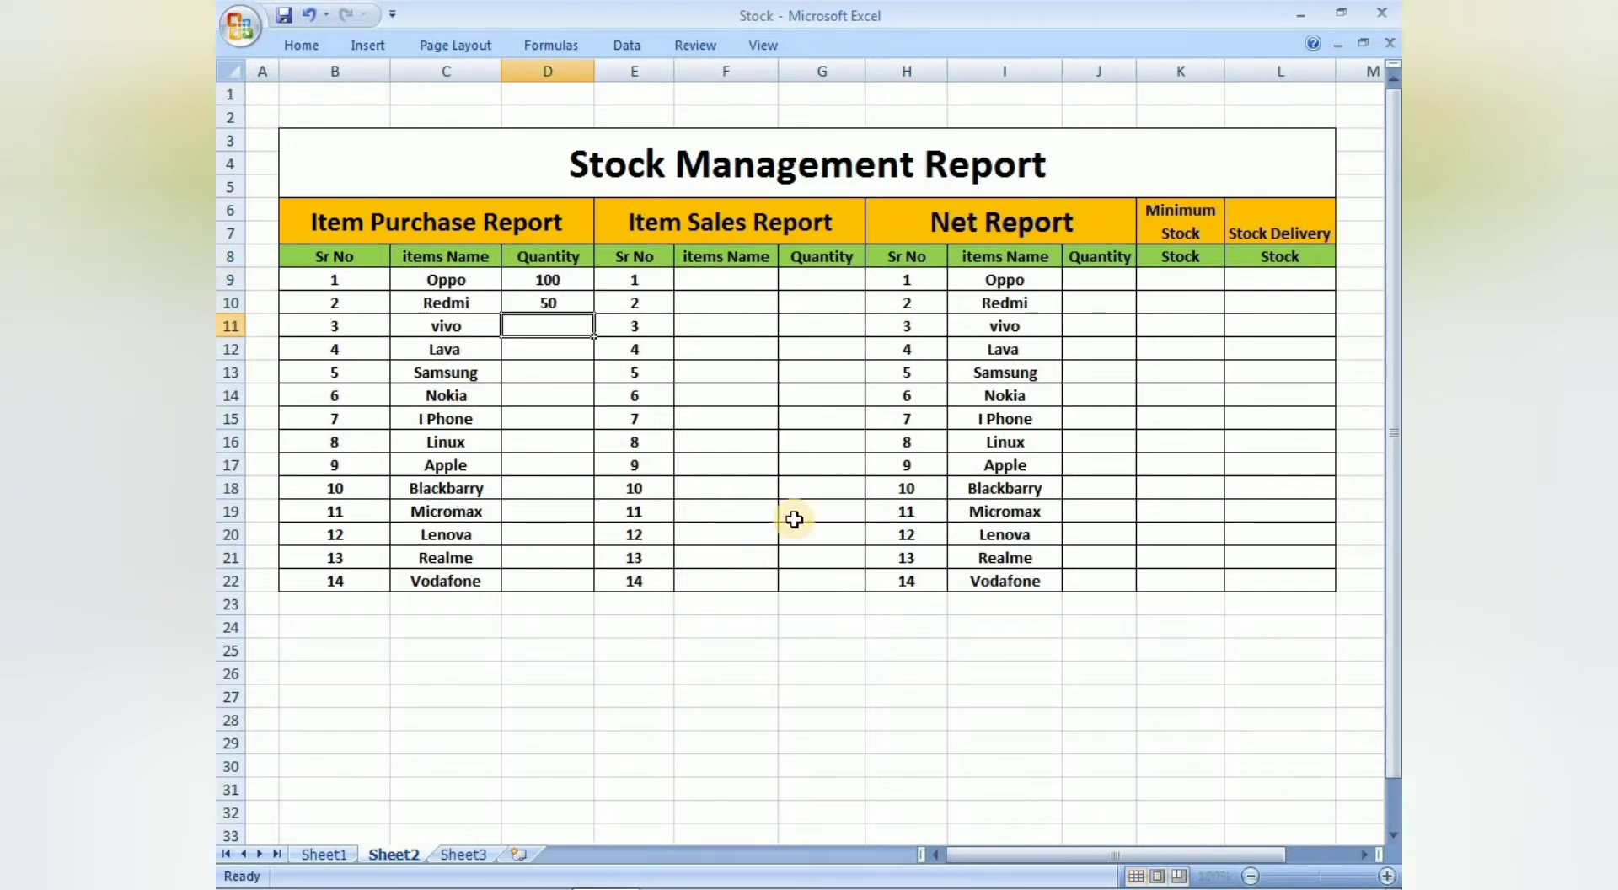
pyautogui.write('35')
pyautogui.press('Return')
pyautogui.write('12')
pyautogui.press('Return')
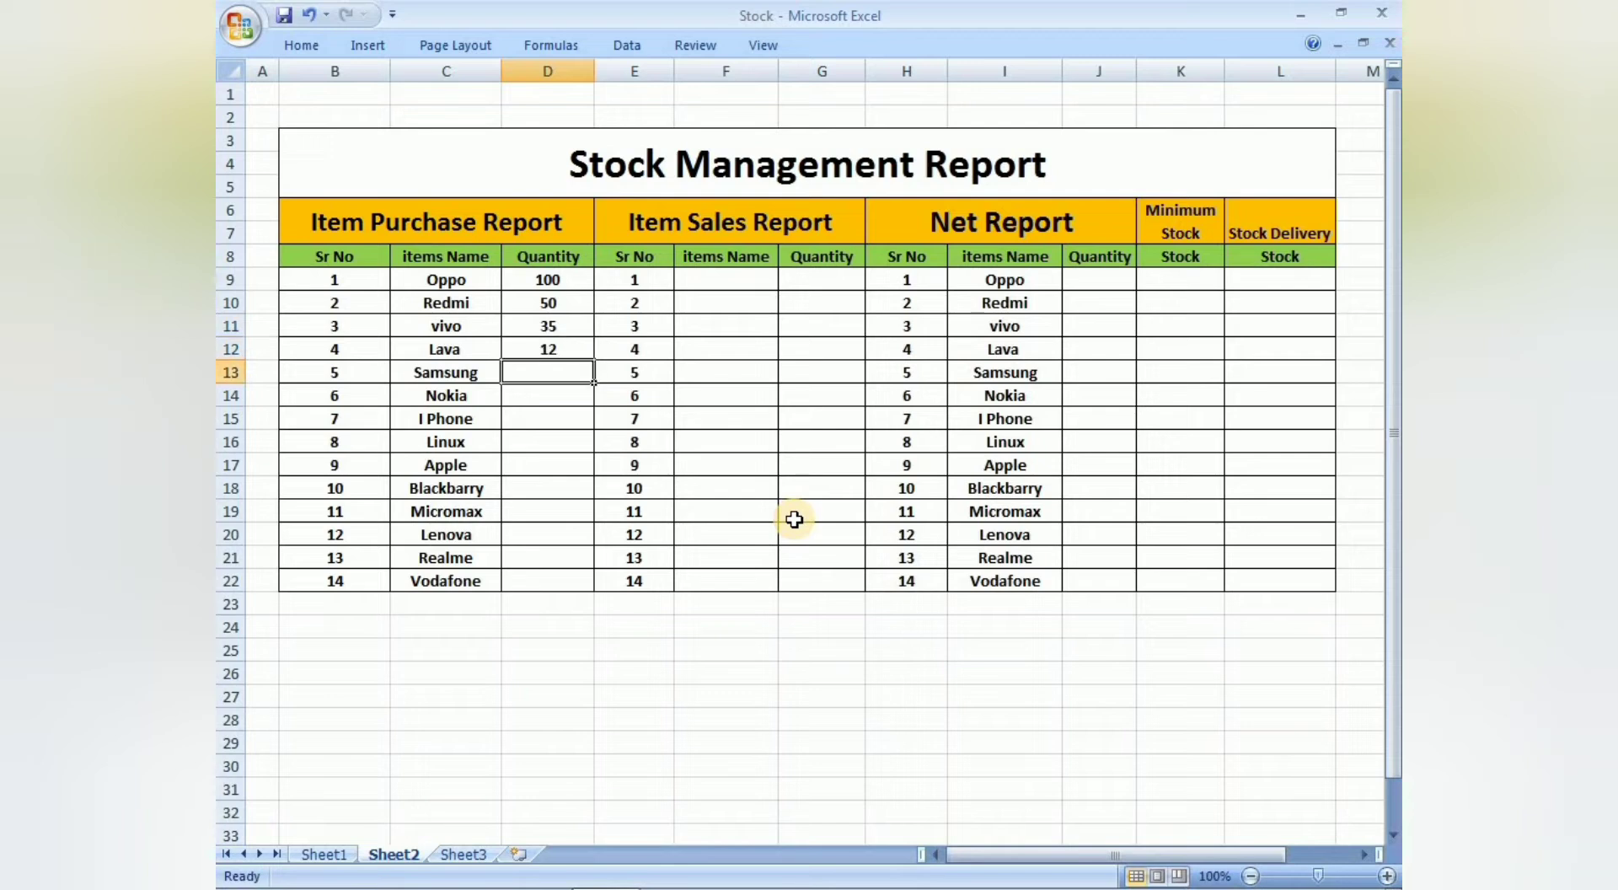
# Enter the purchase quantities 15 for Samsung, 156 for Nokia, 35 for I Phone, 20 for Linux and 10 for Apple
pyautogui.write('15')
pyautogui.press('Return')
pyautogui.write('156')
pyautogui.press('Return')
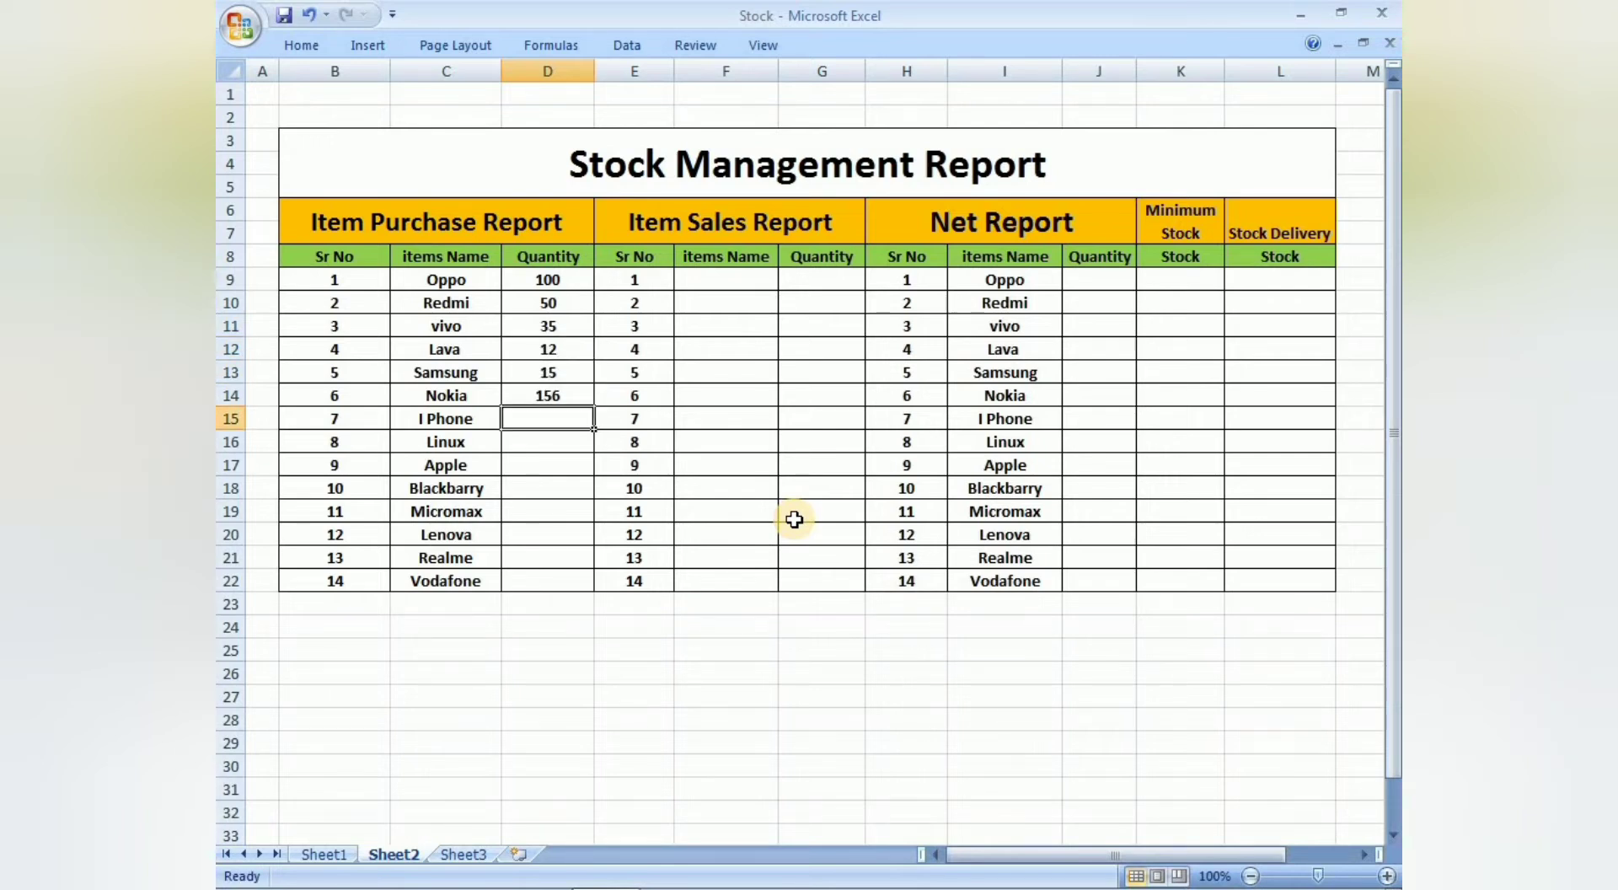
pyautogui.write('35')
pyautogui.press('Return')
pyautogui.write('20')
pyautogui.press('Return')
pyautogui.write('10')
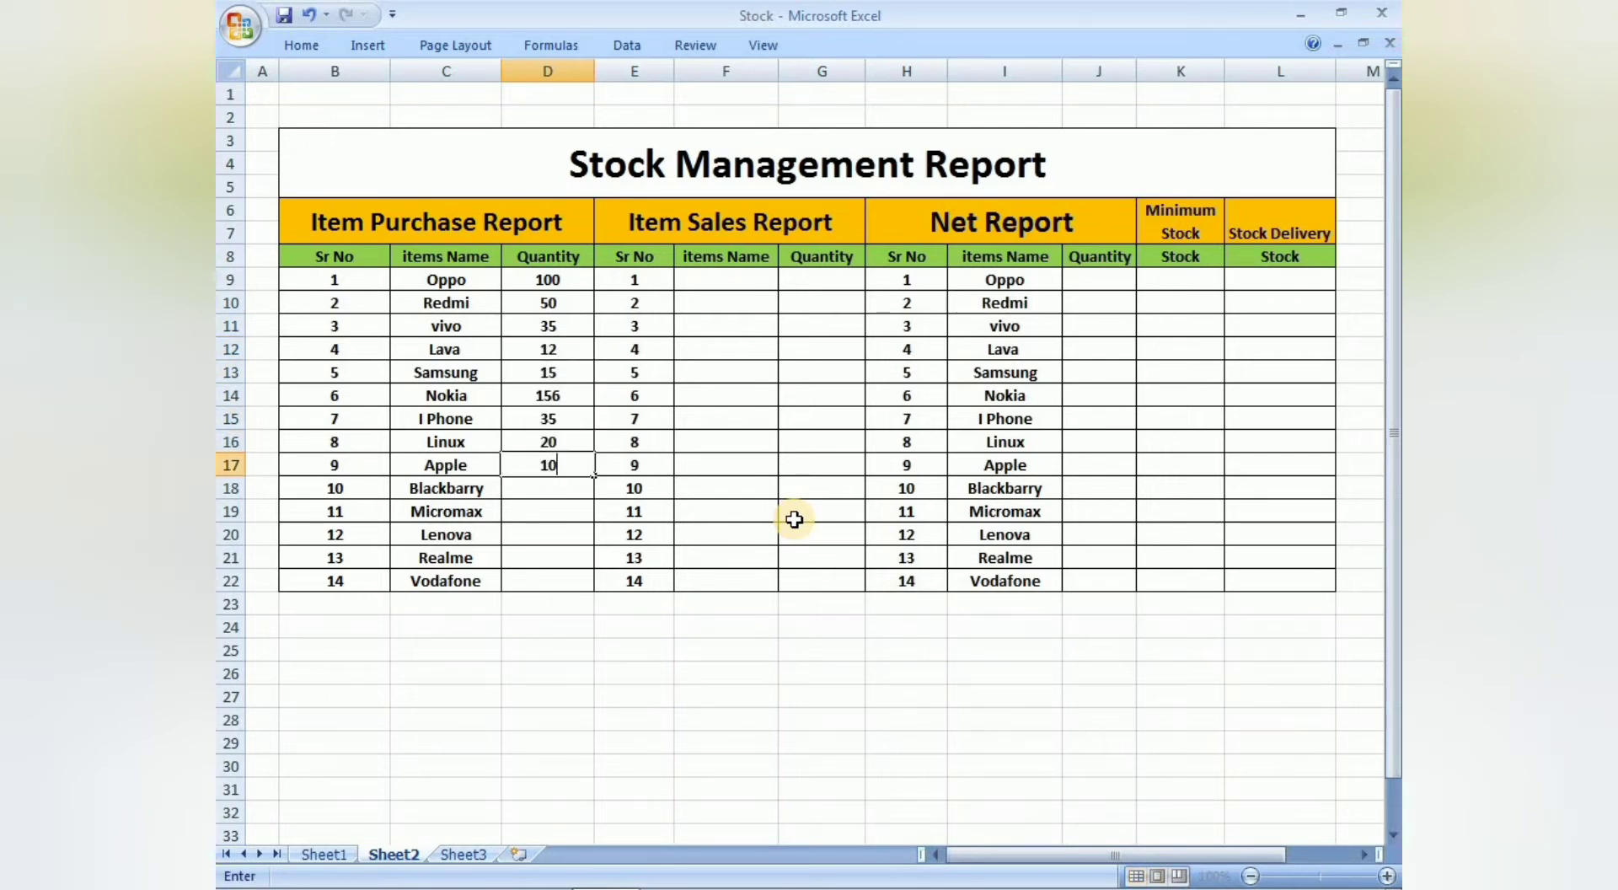
pyautogui.press('Return')
# Enter the purchase quantities 5 for Blackbarry, 2 for Micromax, 35 for Lenova, 12 for Realme and 10 for Vodafone
pyautogui.write('5')
pyautogui.press('Return')
pyautogui.write('2')
pyautogui.press('Return')
pyautogui.write('35')
pyautogui.press('Return')
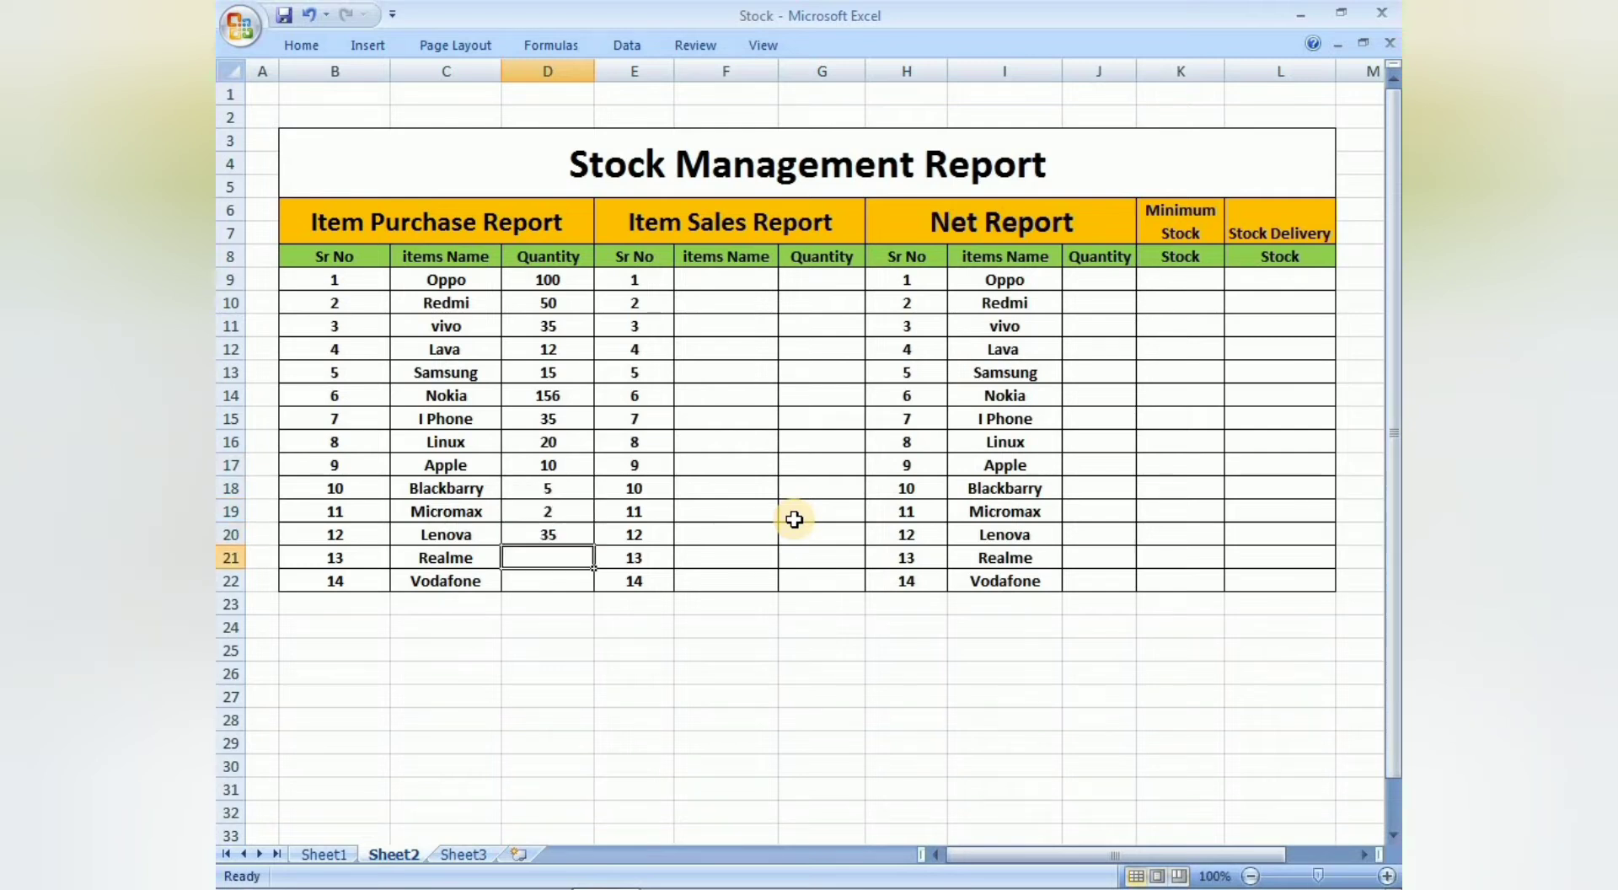
pyautogui.write('12')
pyautogui.press('Return')
pyautogui.write('10')
pyautogui.press('Return')
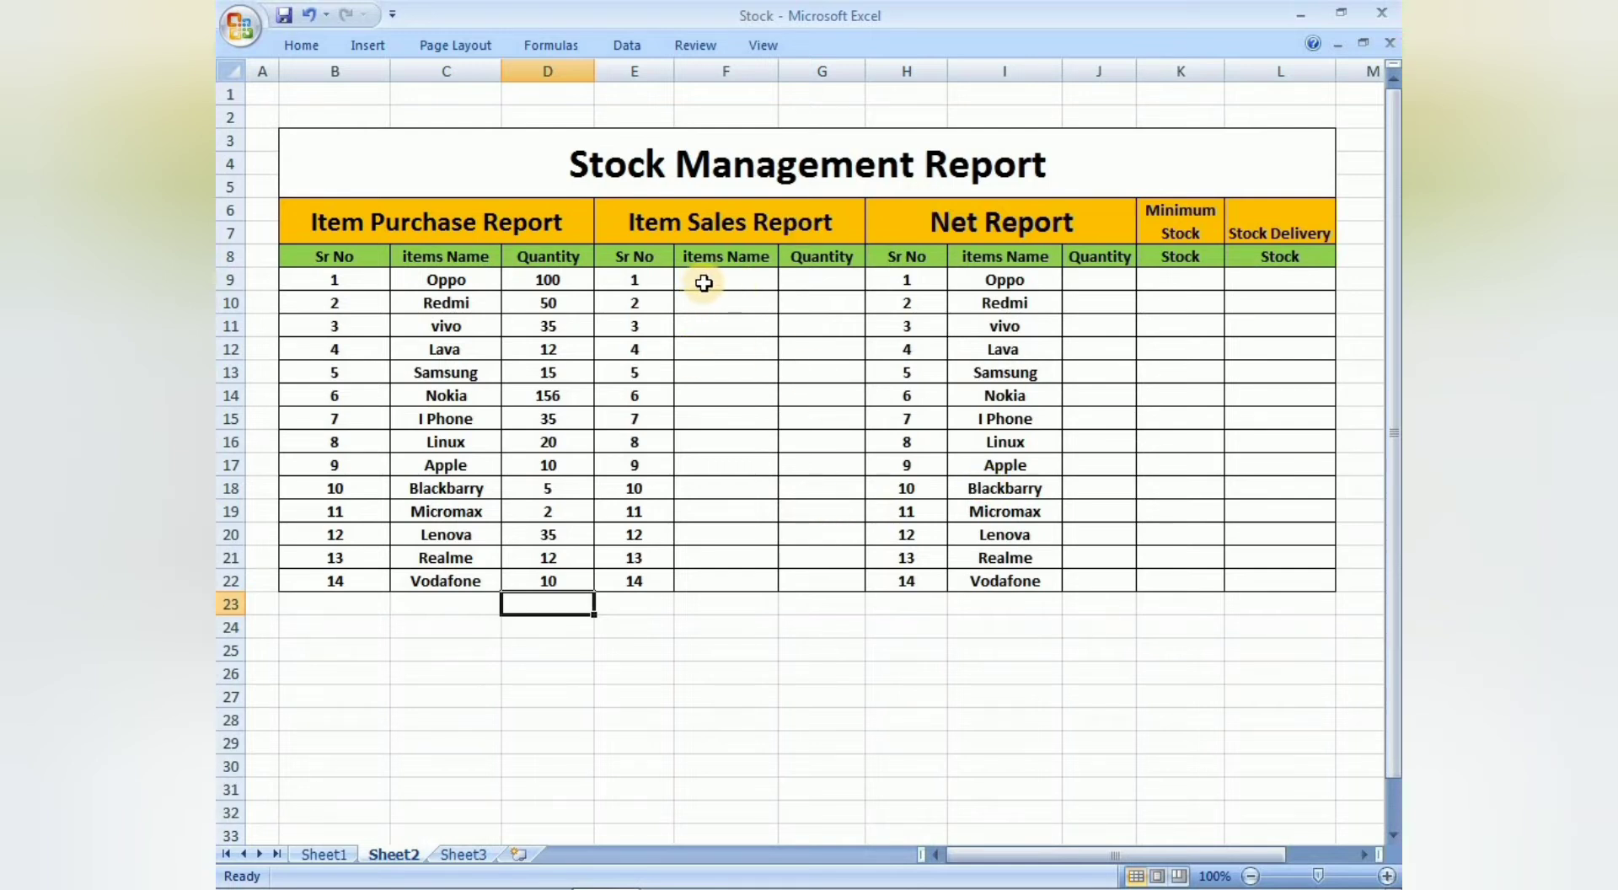
pyautogui.click(558, 398)
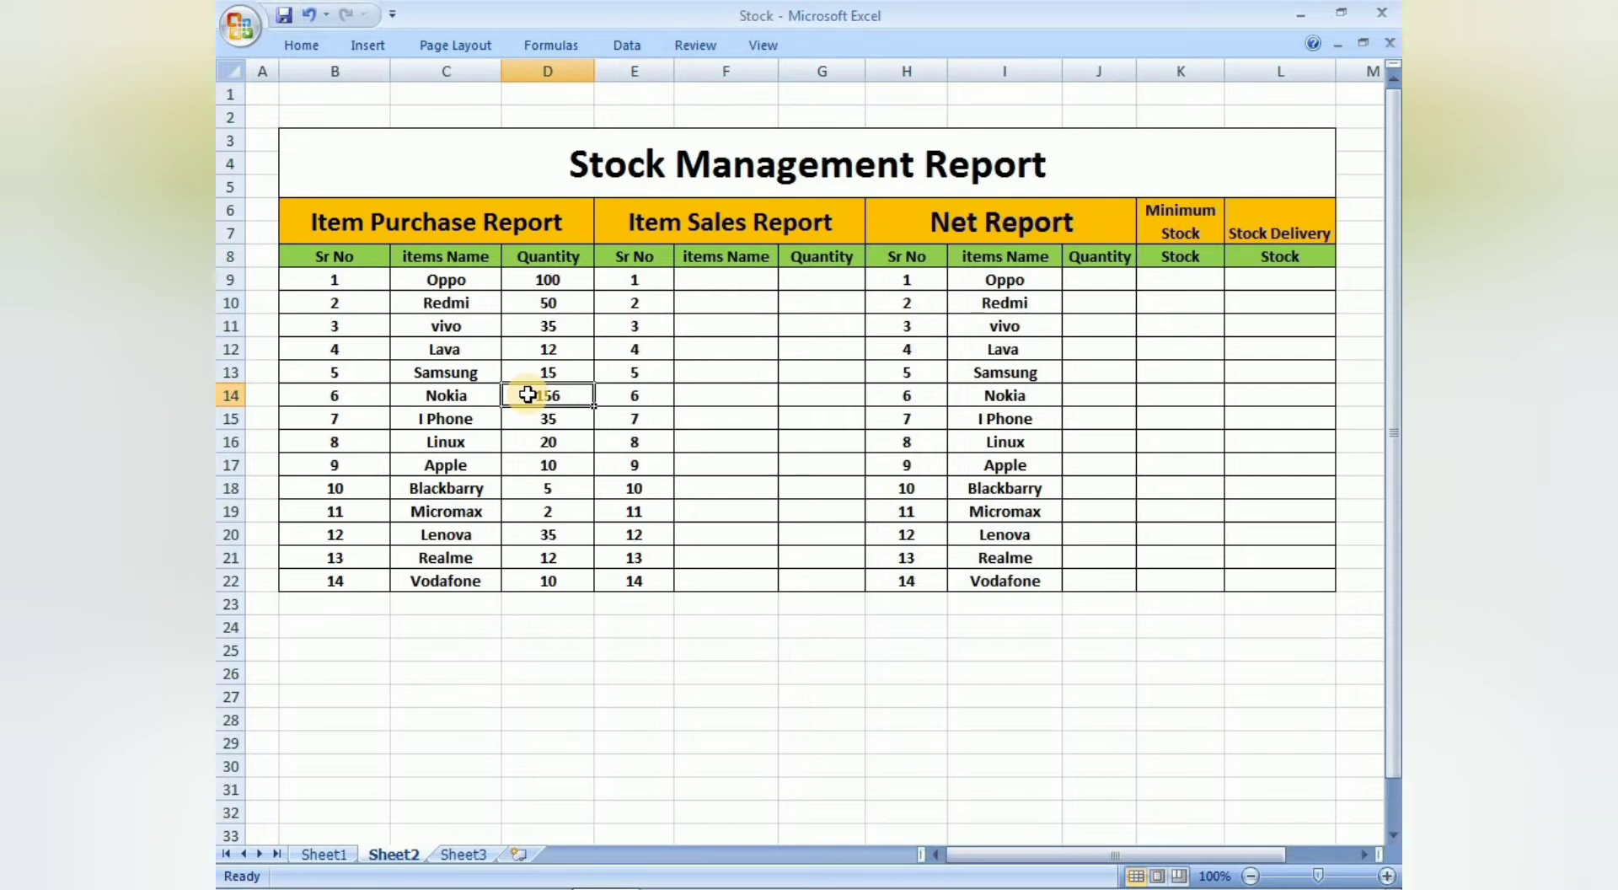
pyautogui.click(702, 286)
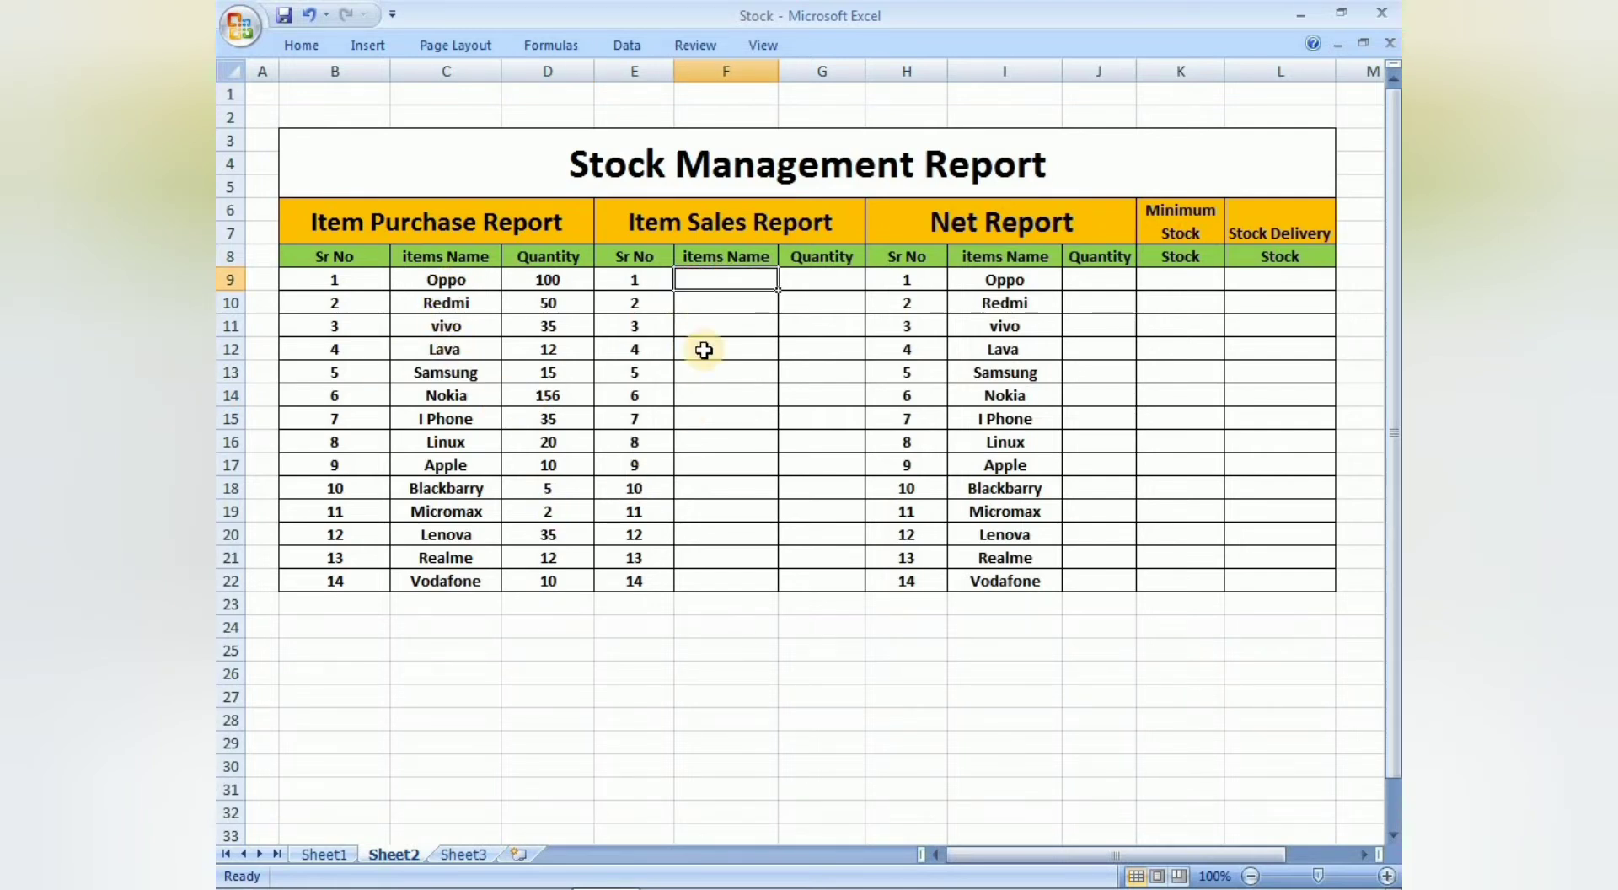
pyautogui.click(695, 318)
pyautogui.click(714, 367)
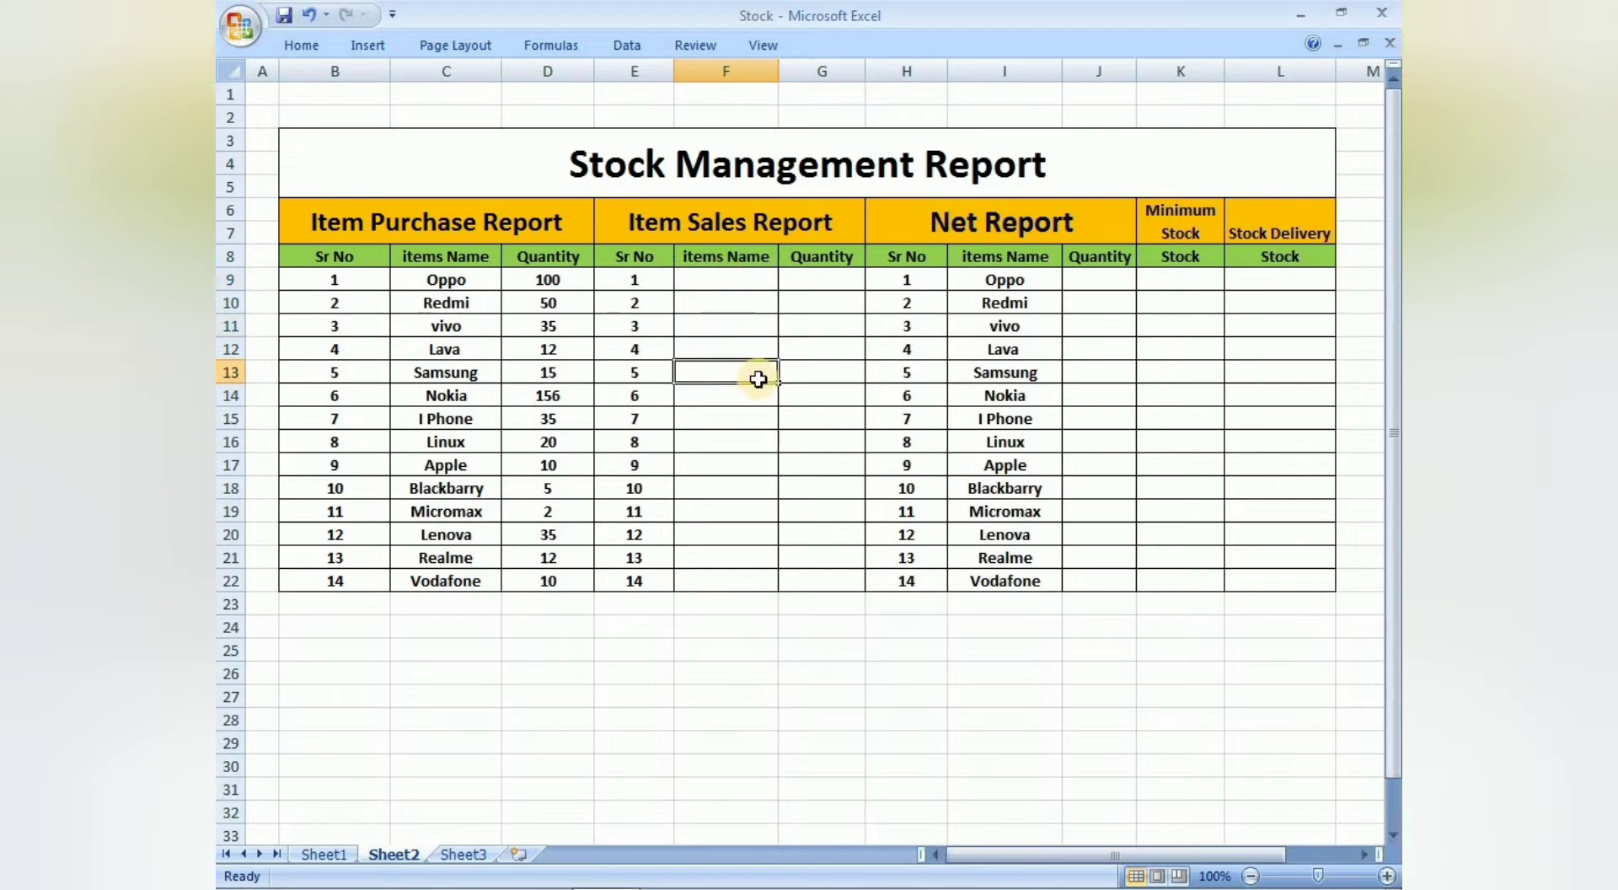
pyautogui.moveTo(723, 281); pyautogui.dragTo(708, 449)
pyautogui.click(709, 441)
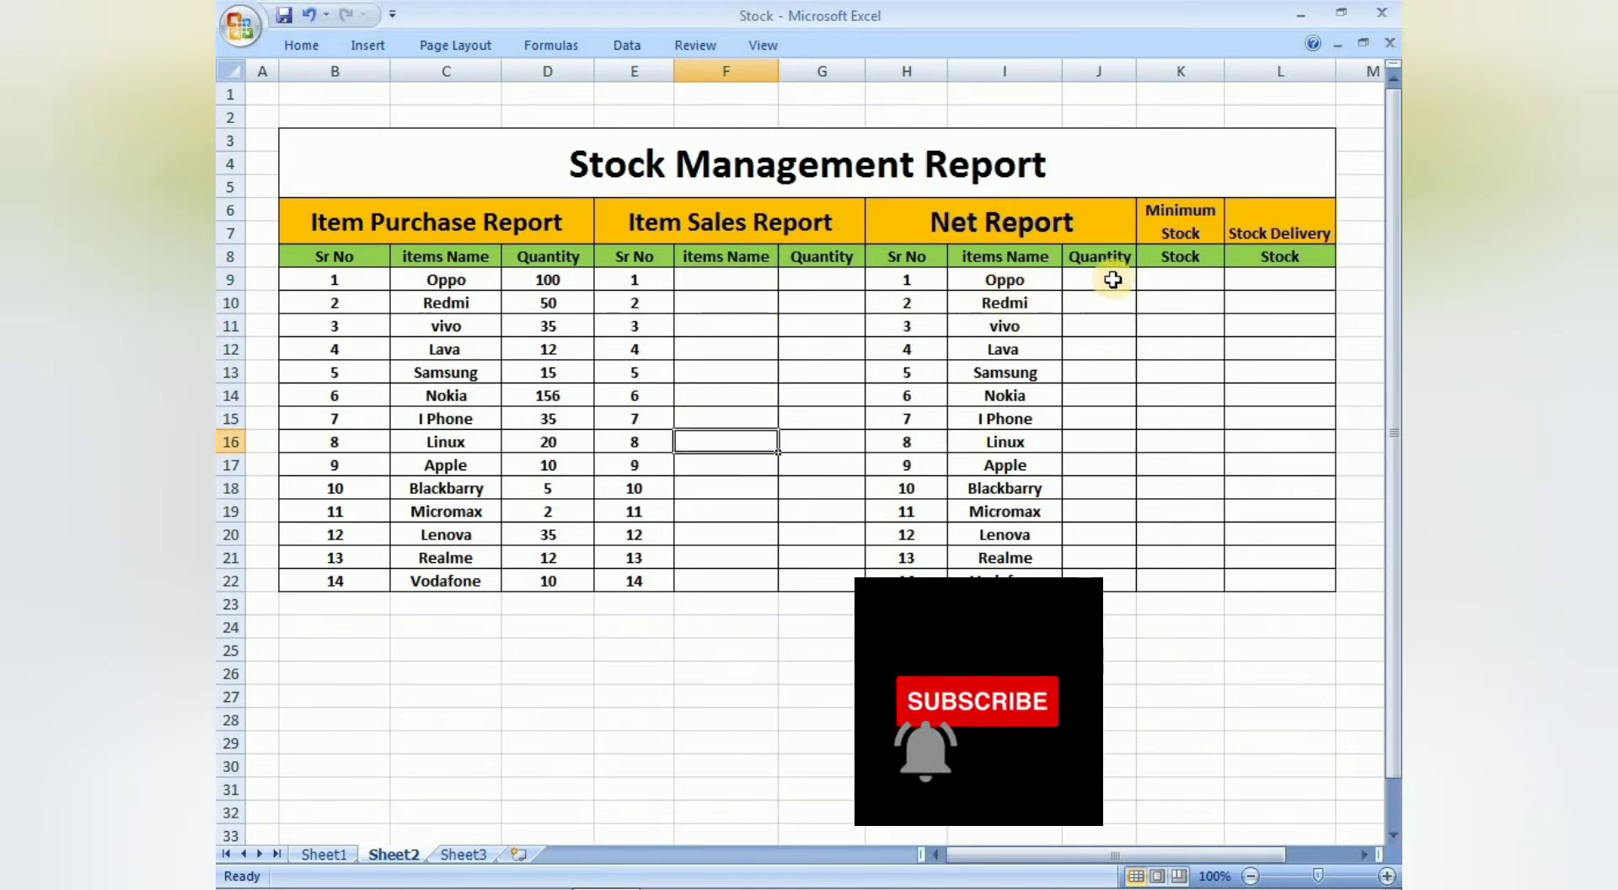
# Record a sale of 20 Vivo in row 2 of the Item Sales Report on Sheet2
pyautogui.click(749, 306)
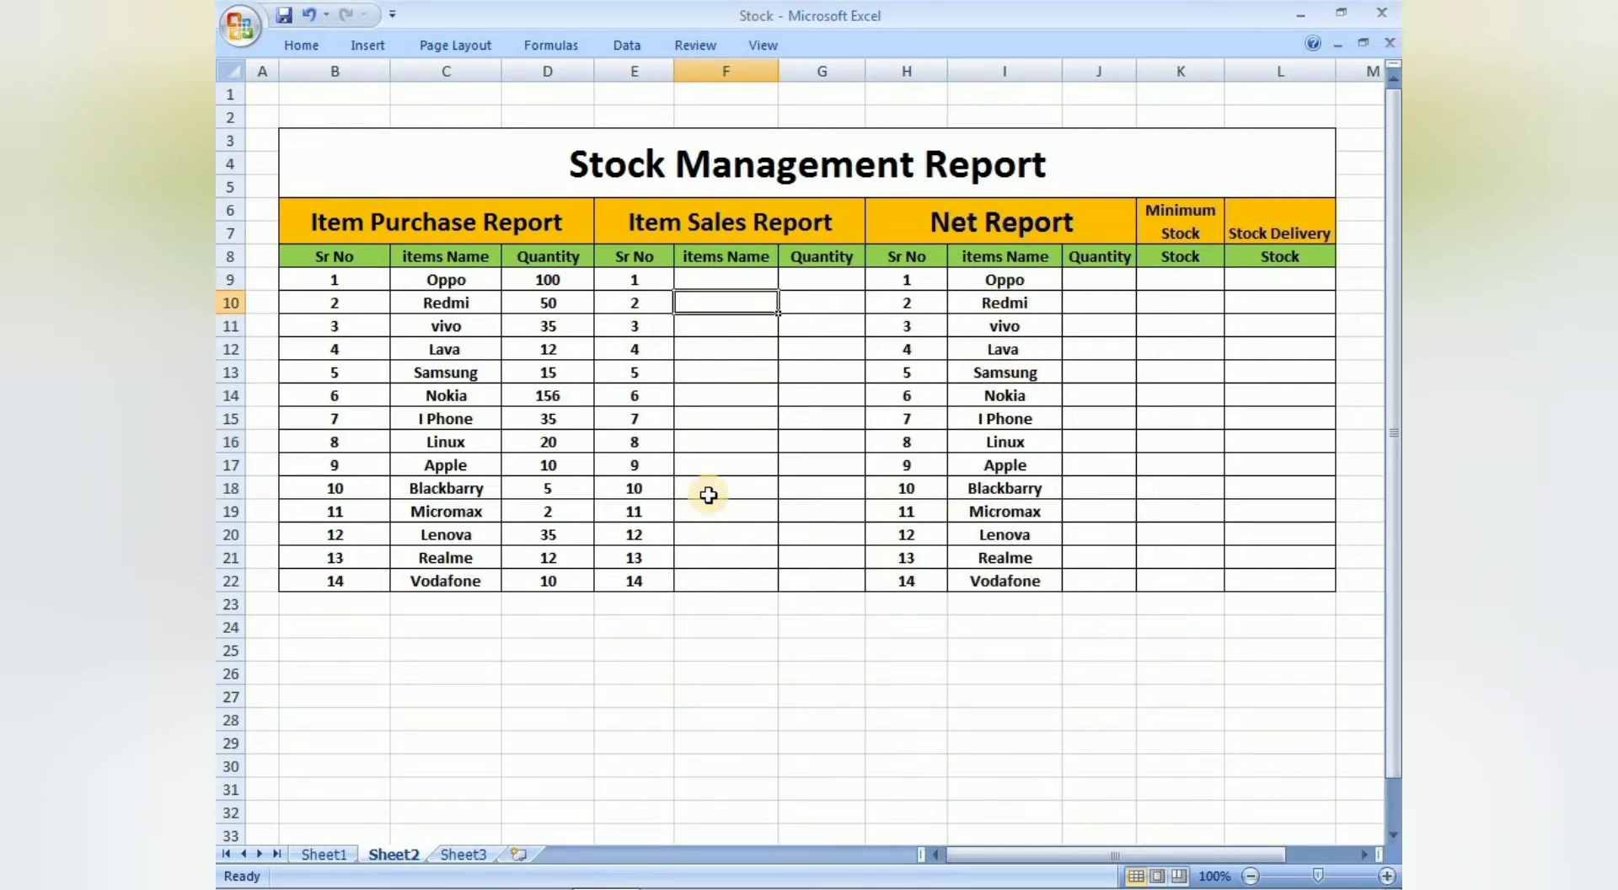
pyautogui.write('Vivo')
pyautogui.press('Return')
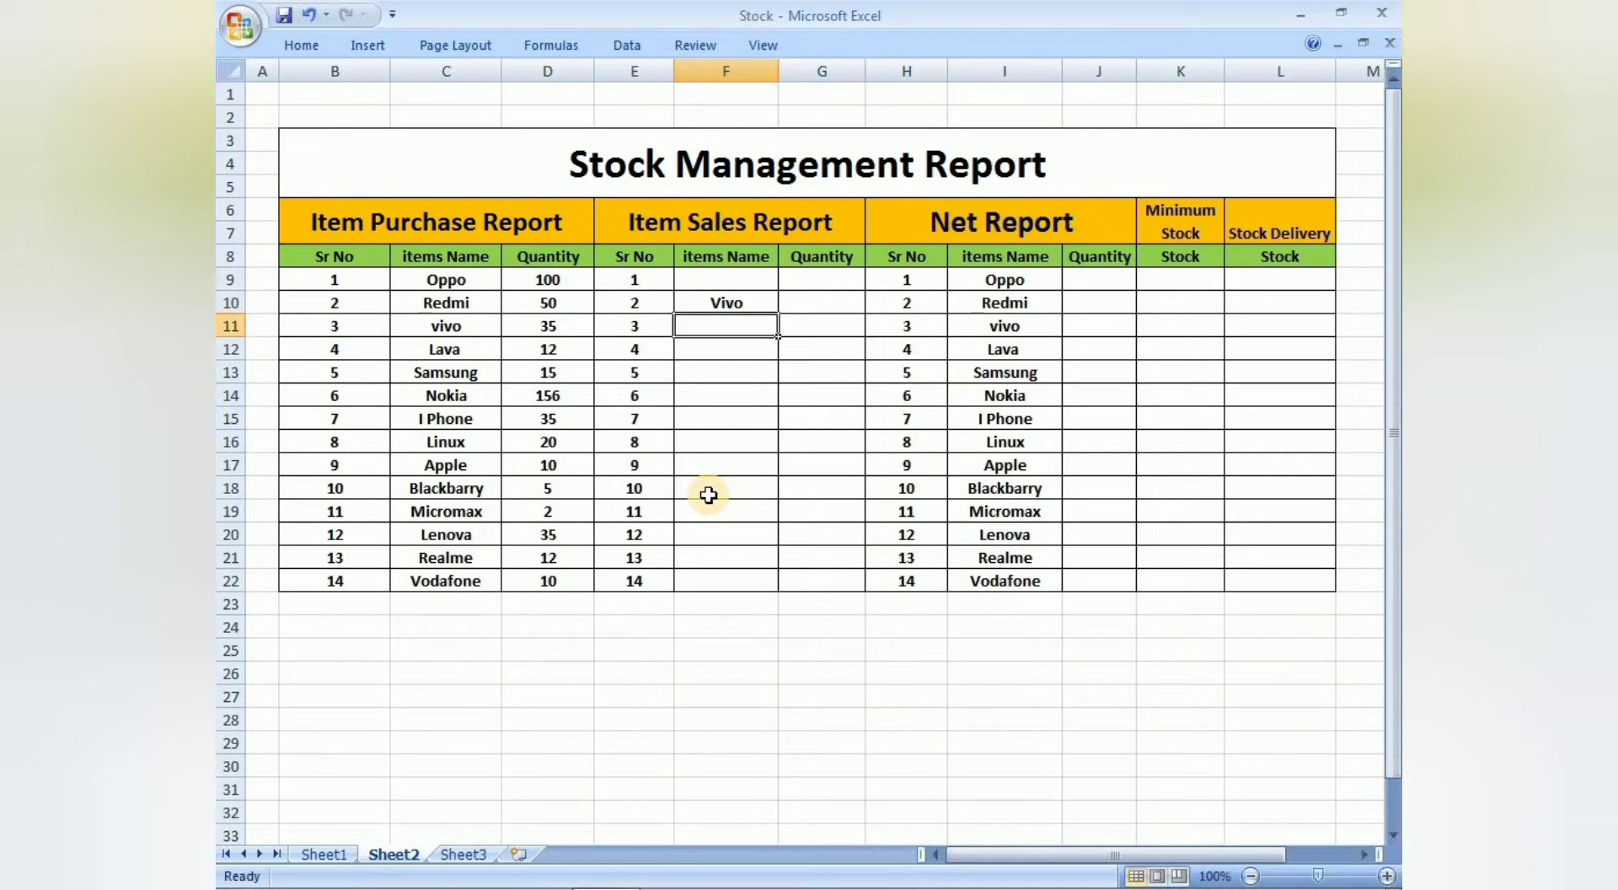
pyautogui.press('Up')
pyautogui.press('Right')
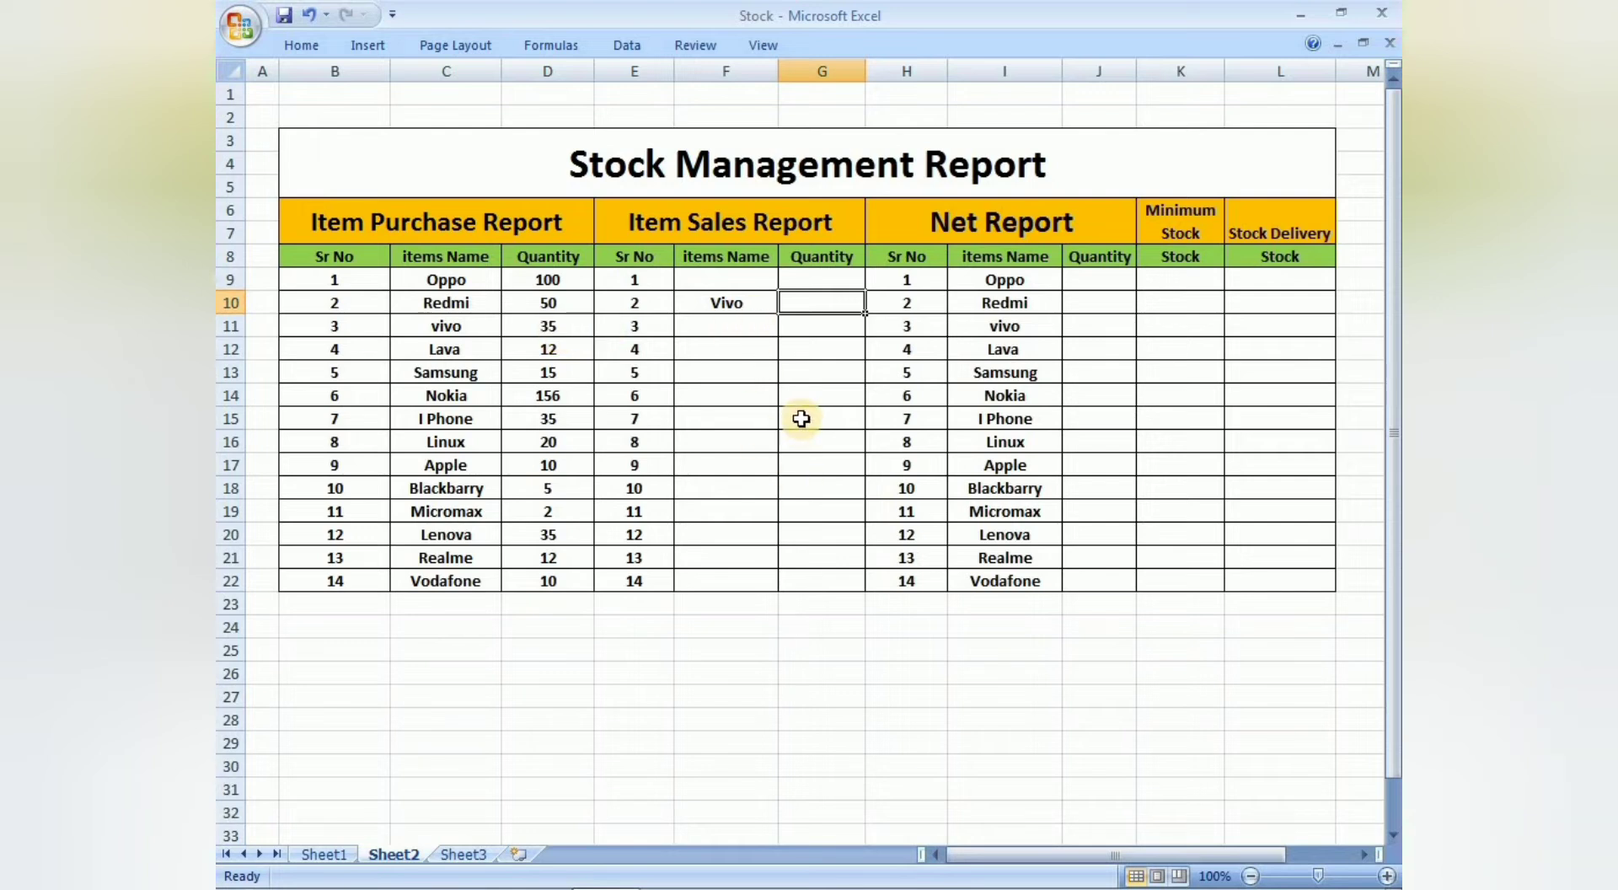
pyautogui.write('20')
pyautogui.press('Return')
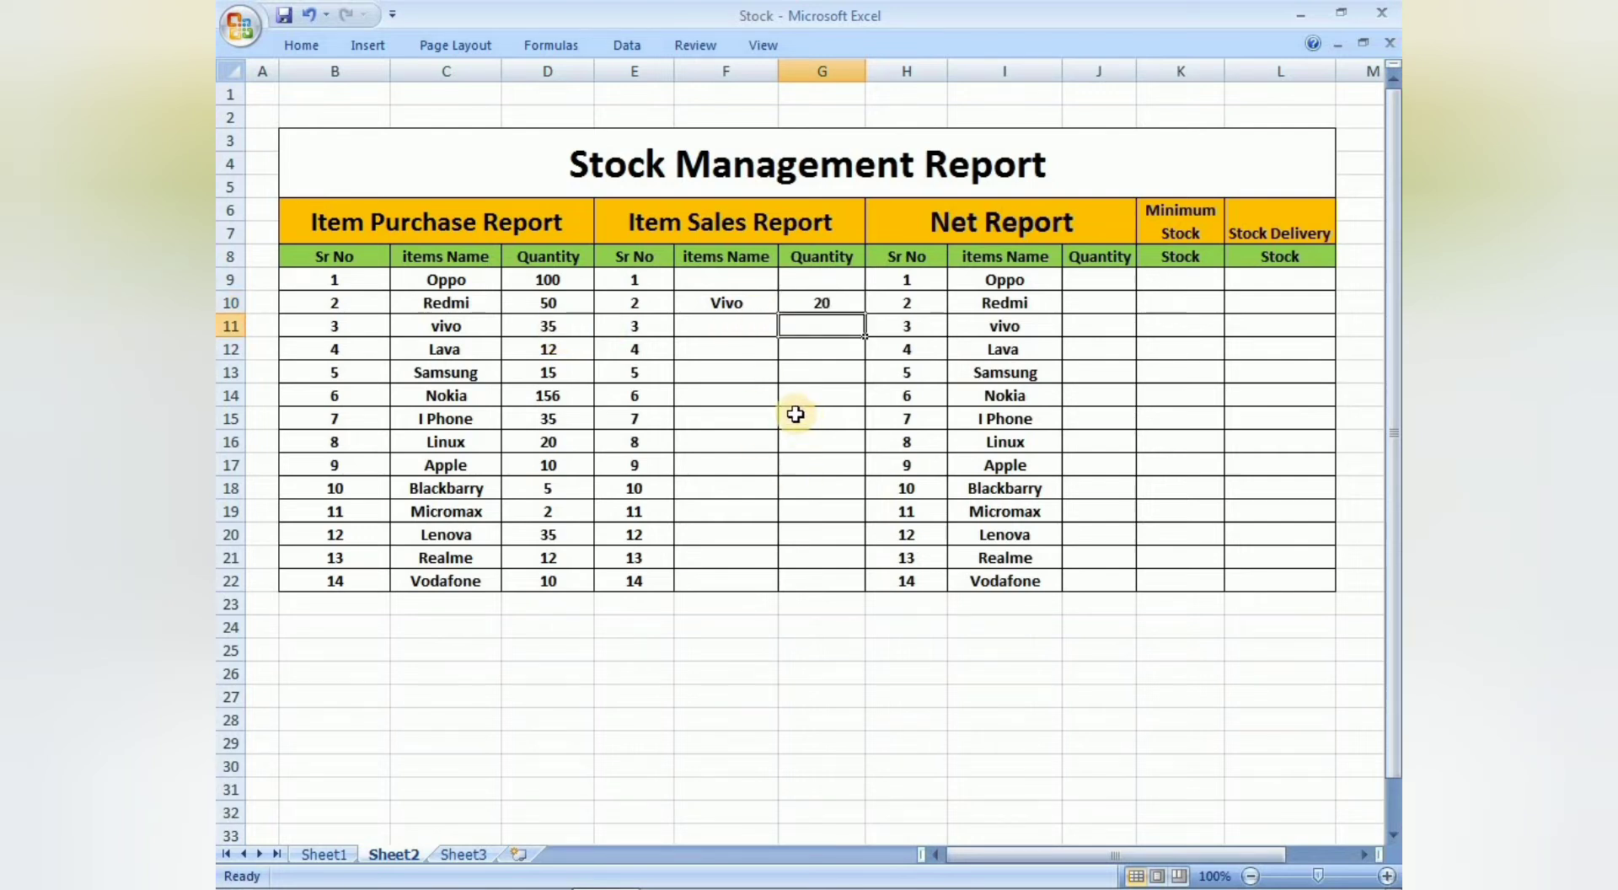
# Record a sale of 10 Vivo in row 9 of the Item Sales Report
pyautogui.click(726, 472)
pyautogui.write('Vivo')
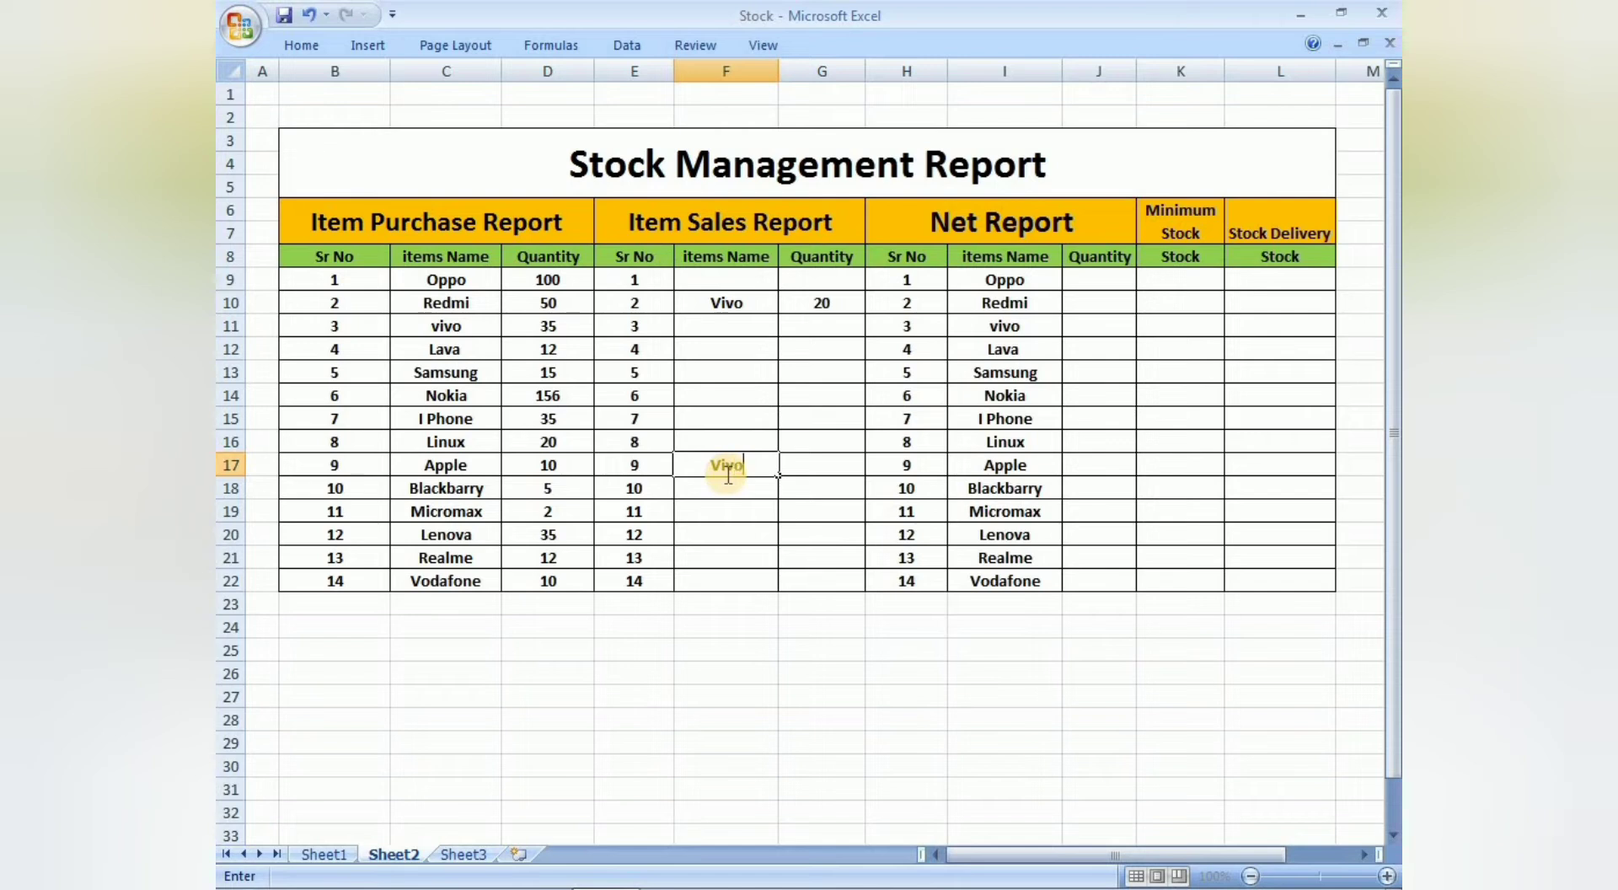
pyautogui.press('Tab')
pyautogui.write('10')
pyautogui.press('Return')
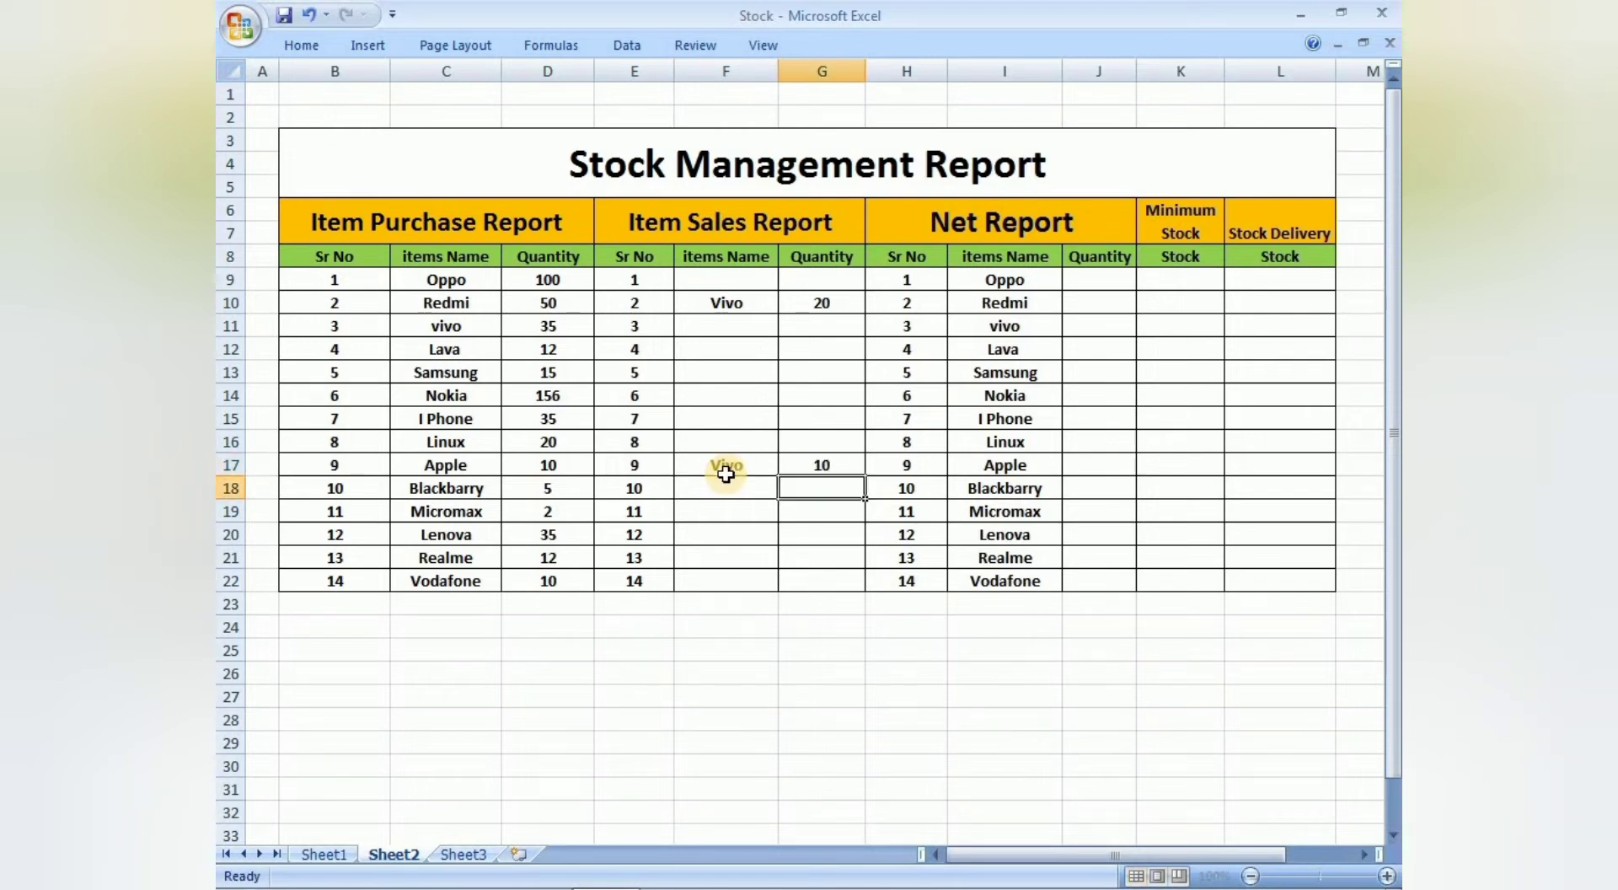
# Record a sale of 45 Oppo in row 4 of the Item Sales Report
pyautogui.click(714, 351)
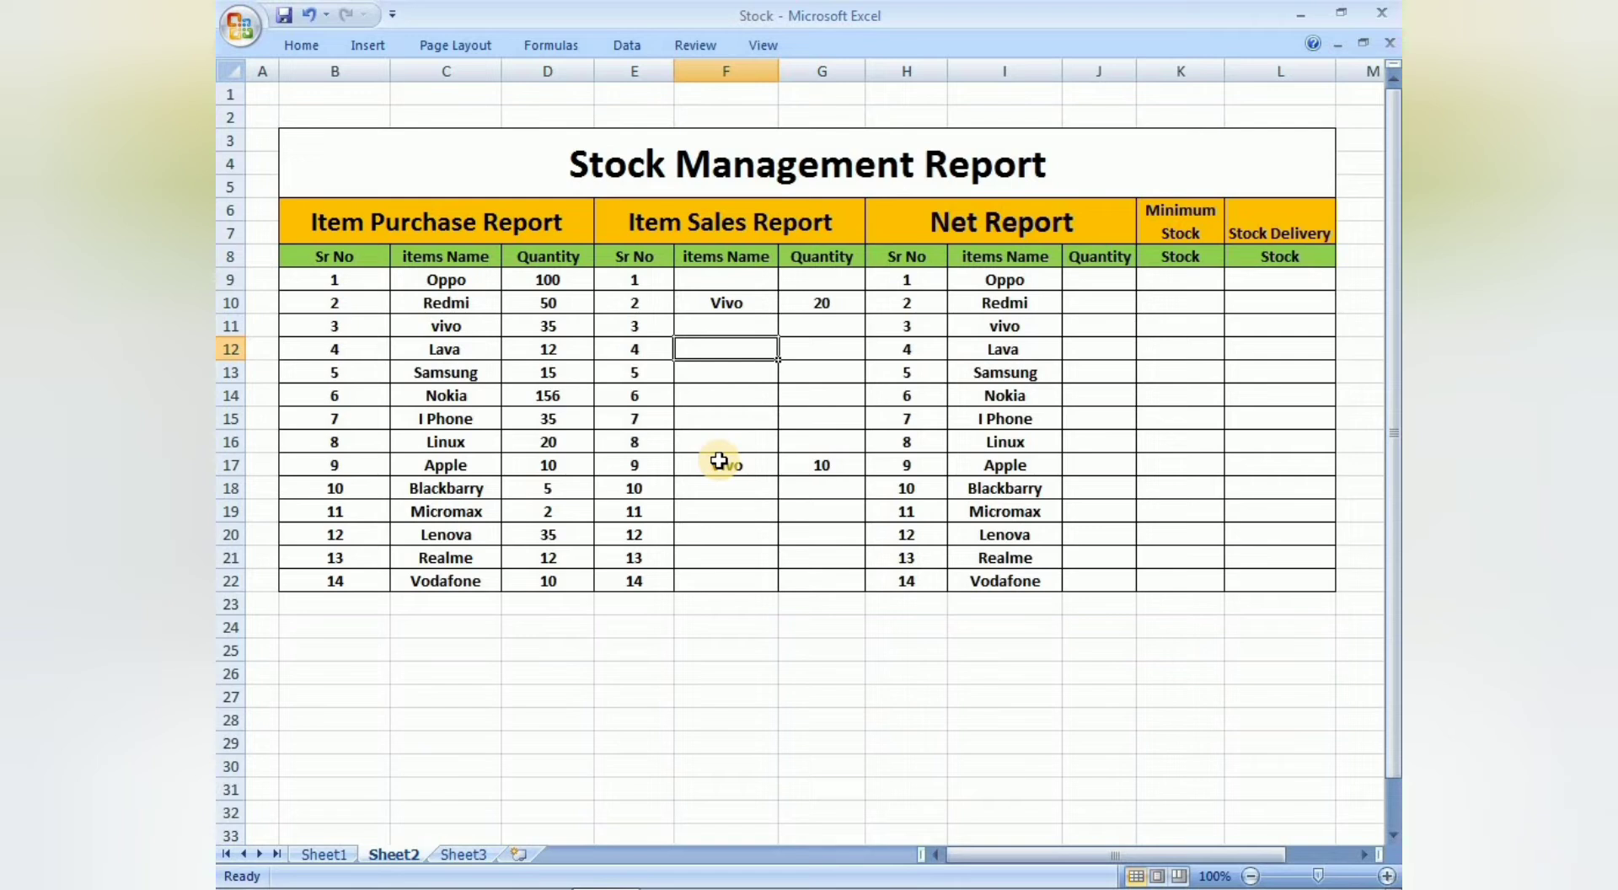
pyautogui.write('Oppo')
pyautogui.press('Tab')
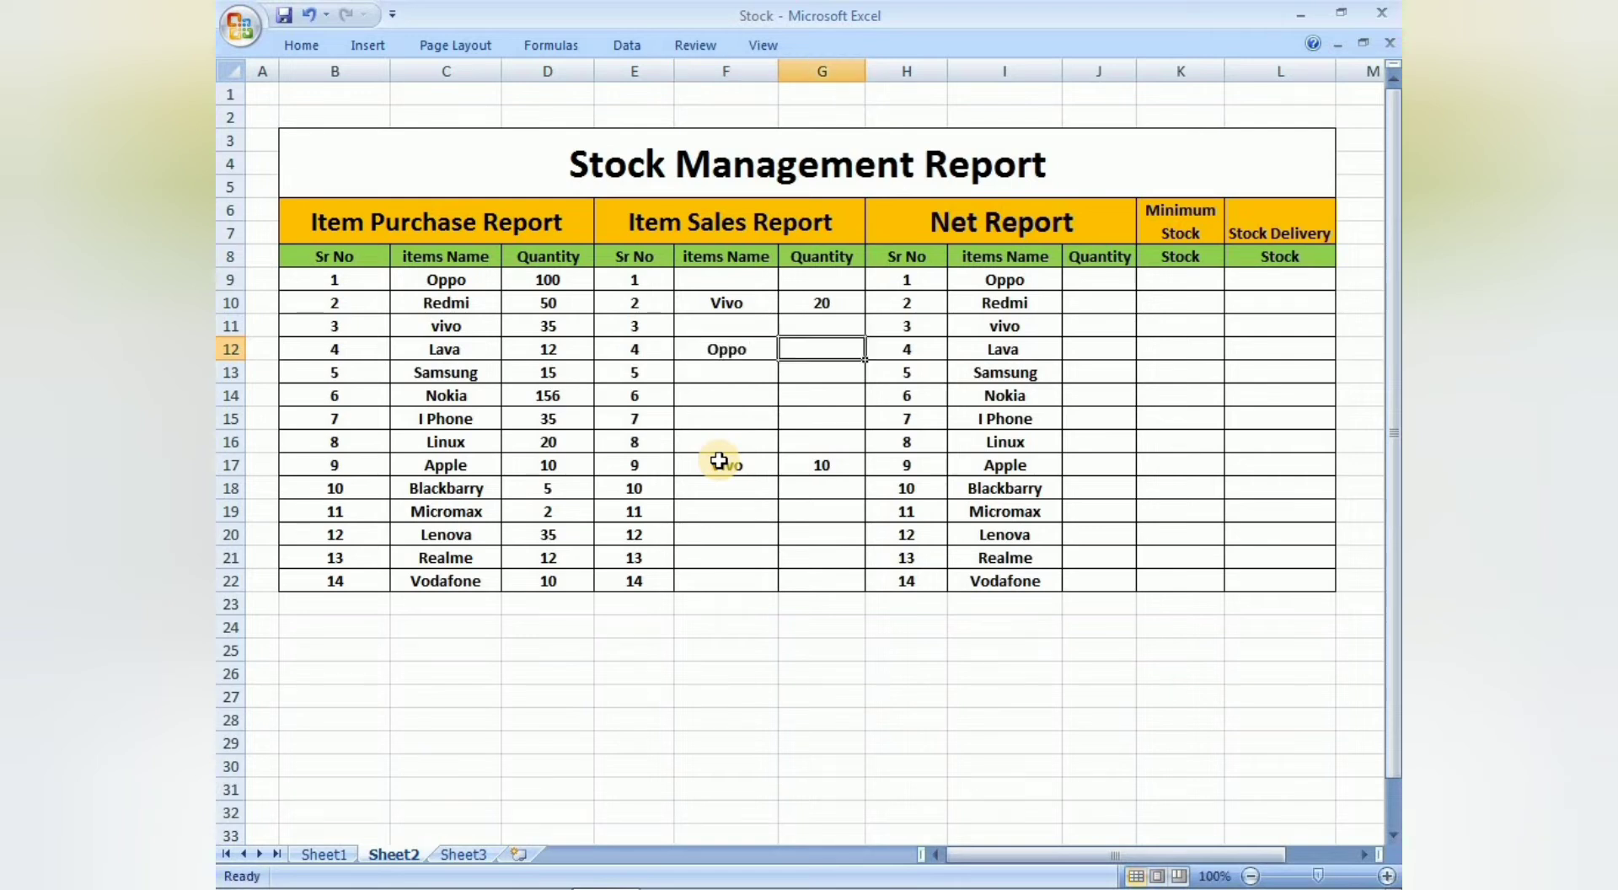
pyautogui.write('45')
pyautogui.press('Return')
pyautogui.press('Down')
pyautogui.press('Down')
pyautogui.press('Down')
pyautogui.press('Down')
pyautogui.press('Down')
pyautogui.press('Down')
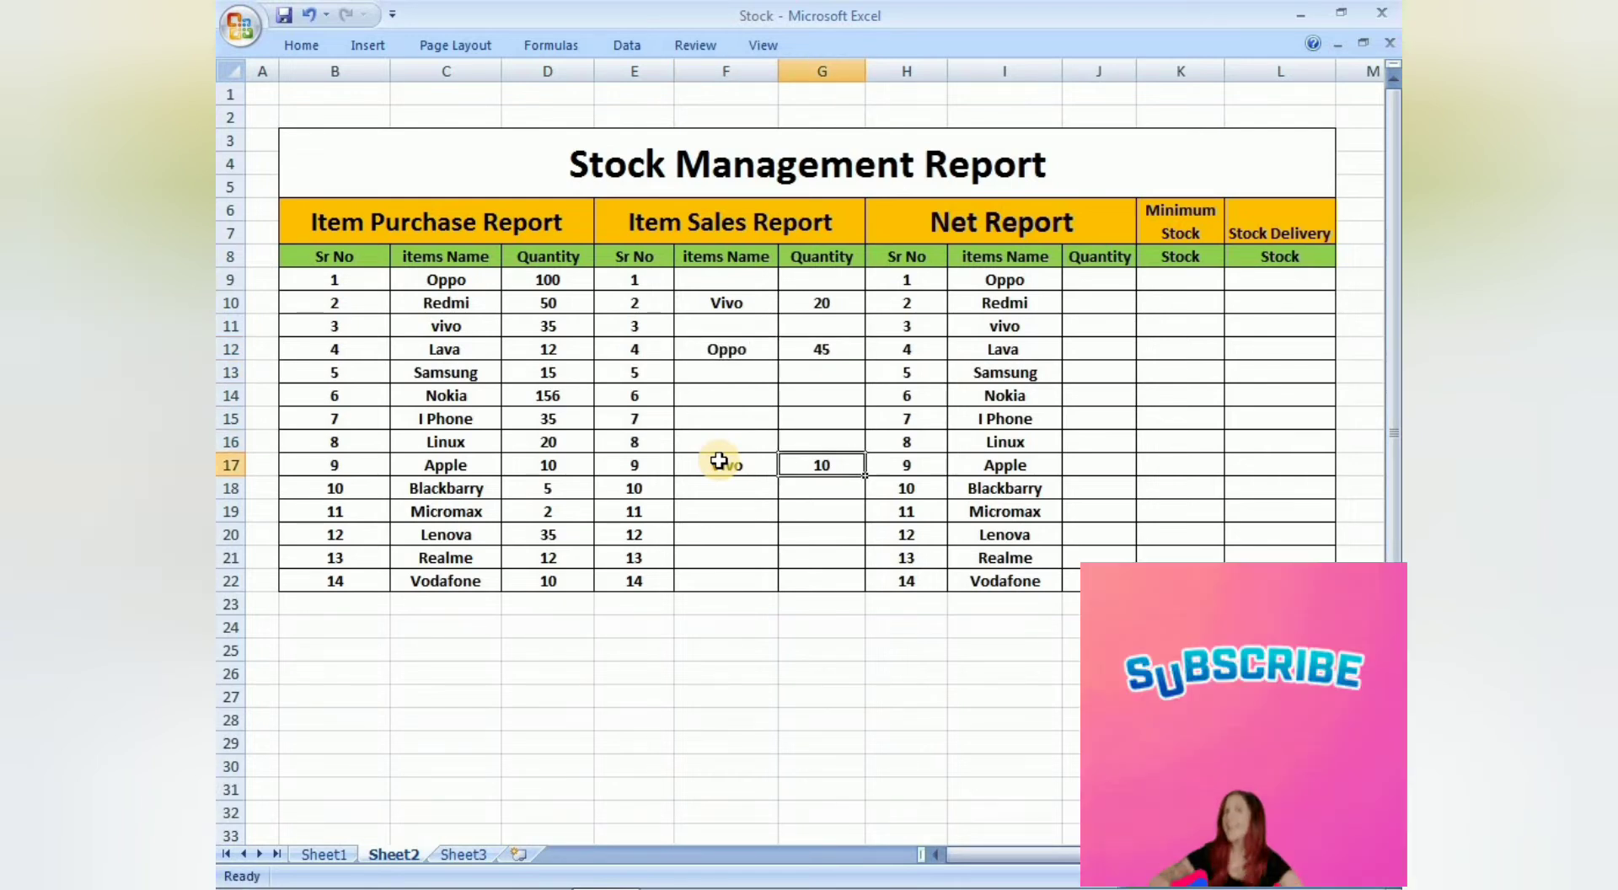
# Record a sale of 20 oppo in row 11 of the Item Sales Report
pyautogui.press('Left')
pyautogui.write('opp')
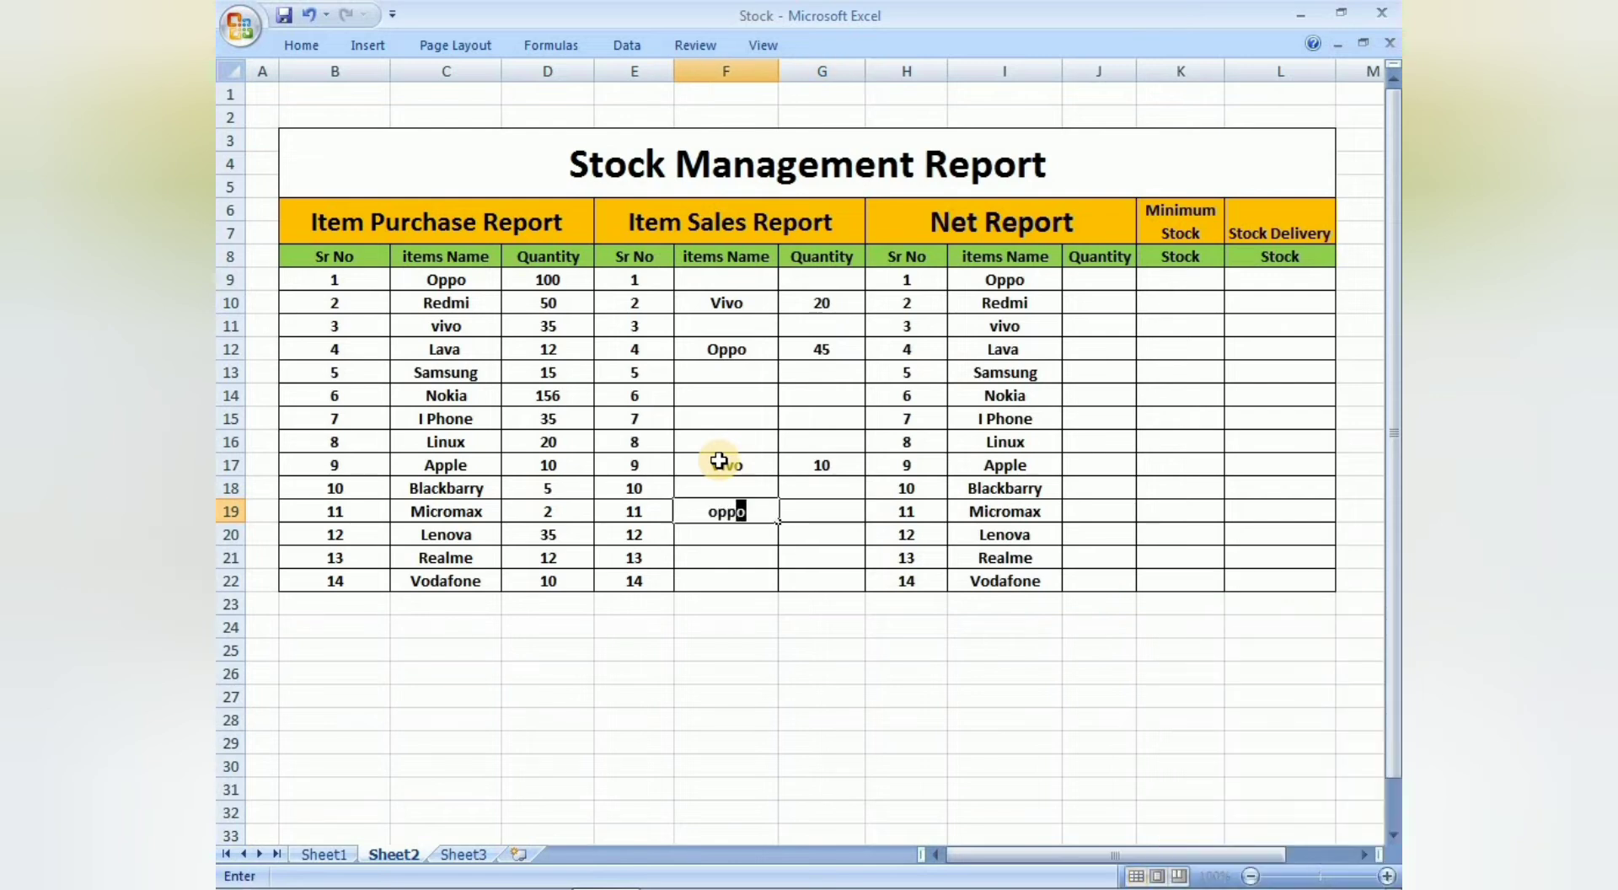
pyautogui.write('o')
pyautogui.press('Tab')
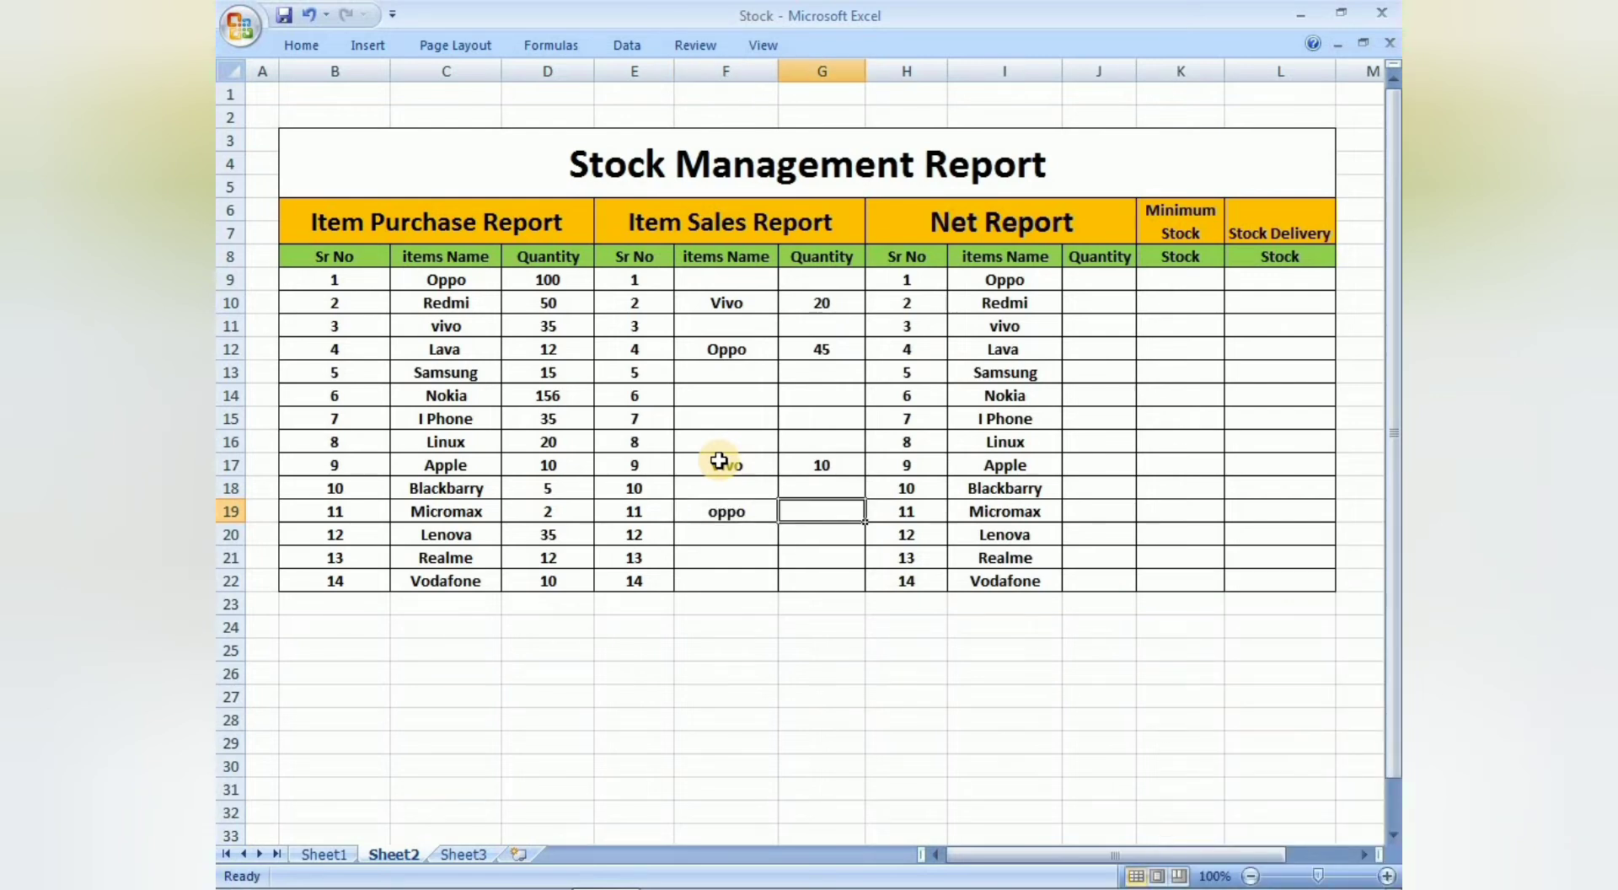
pyautogui.write('20')
pyautogui.press('Return')
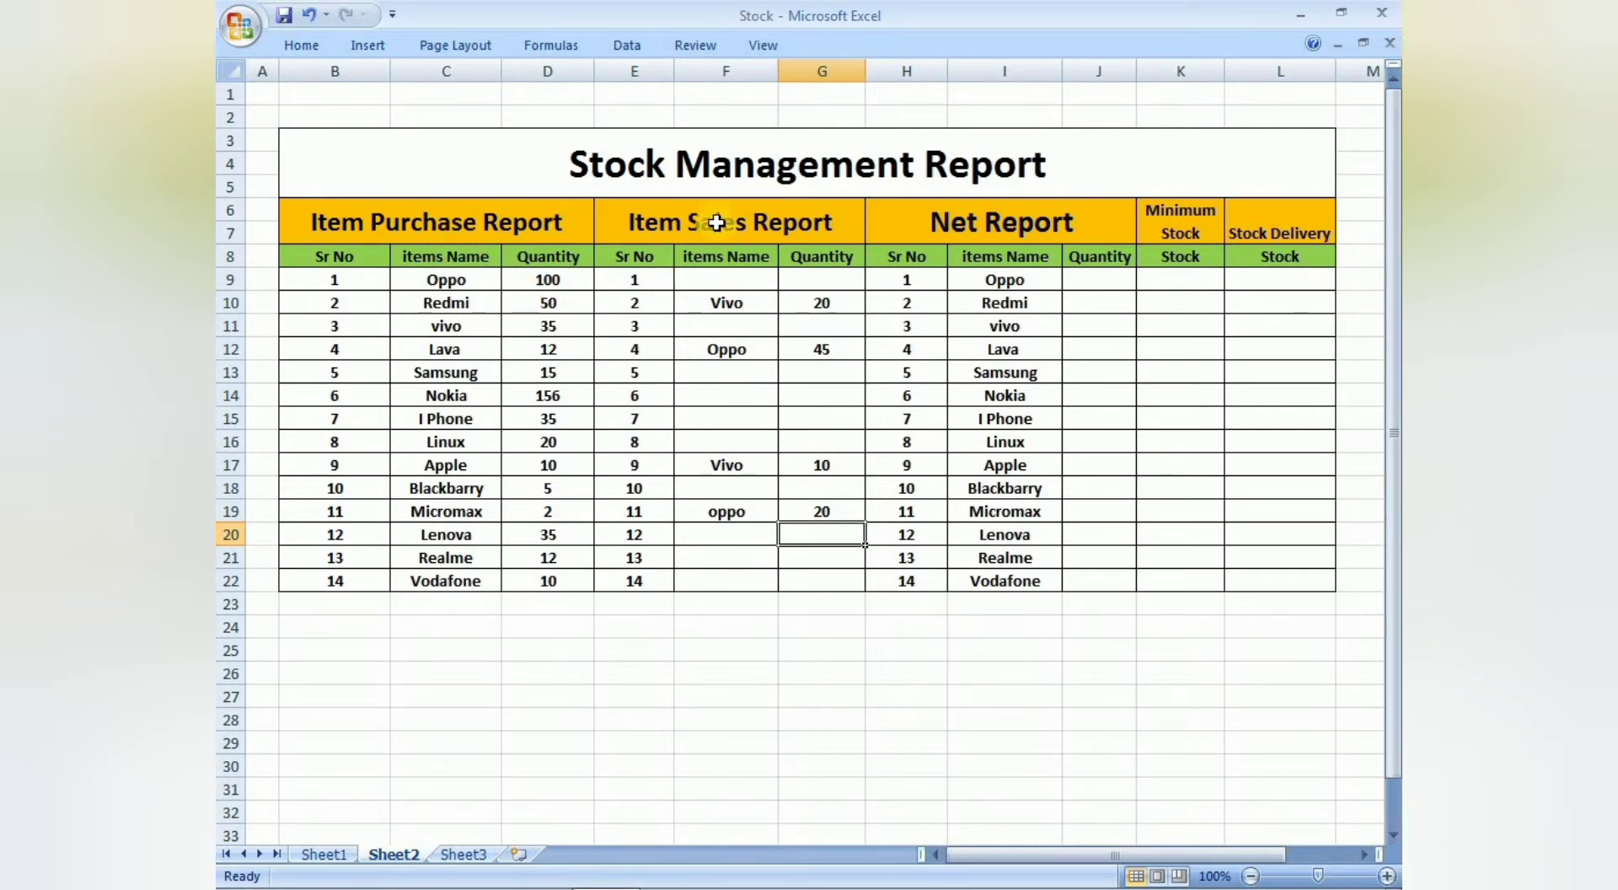
pyautogui.click(720, 301)
pyautogui.click(725, 347)
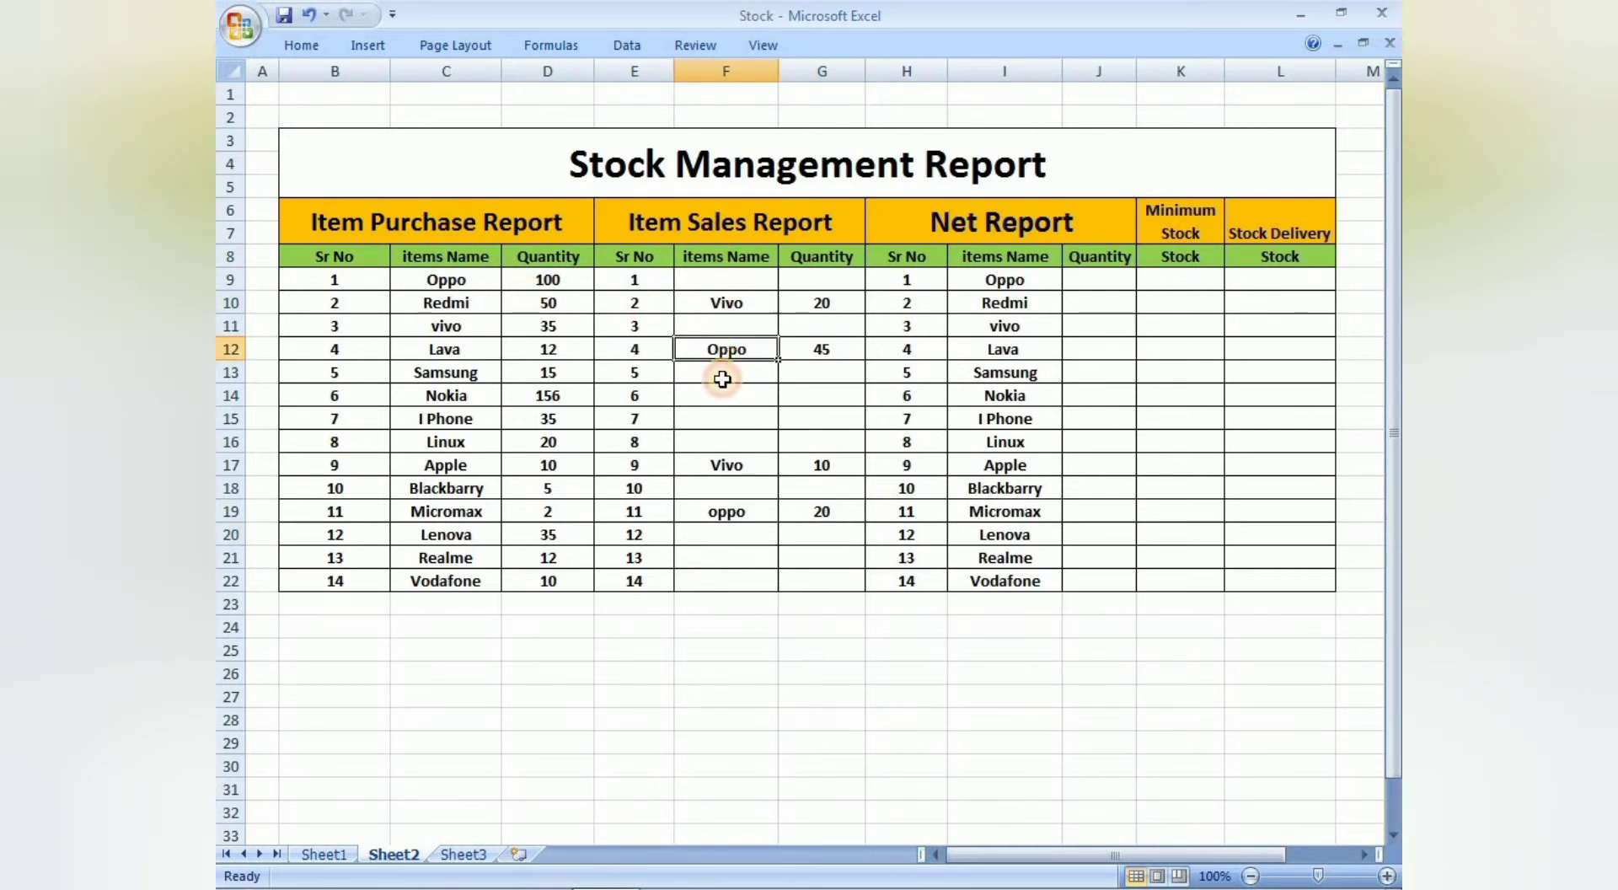
# Start a SUMIF formula in J9, the Net Report quantity for Oppo, with the purchase item names C9:C22 as its range
pyautogui.click(1077, 283)
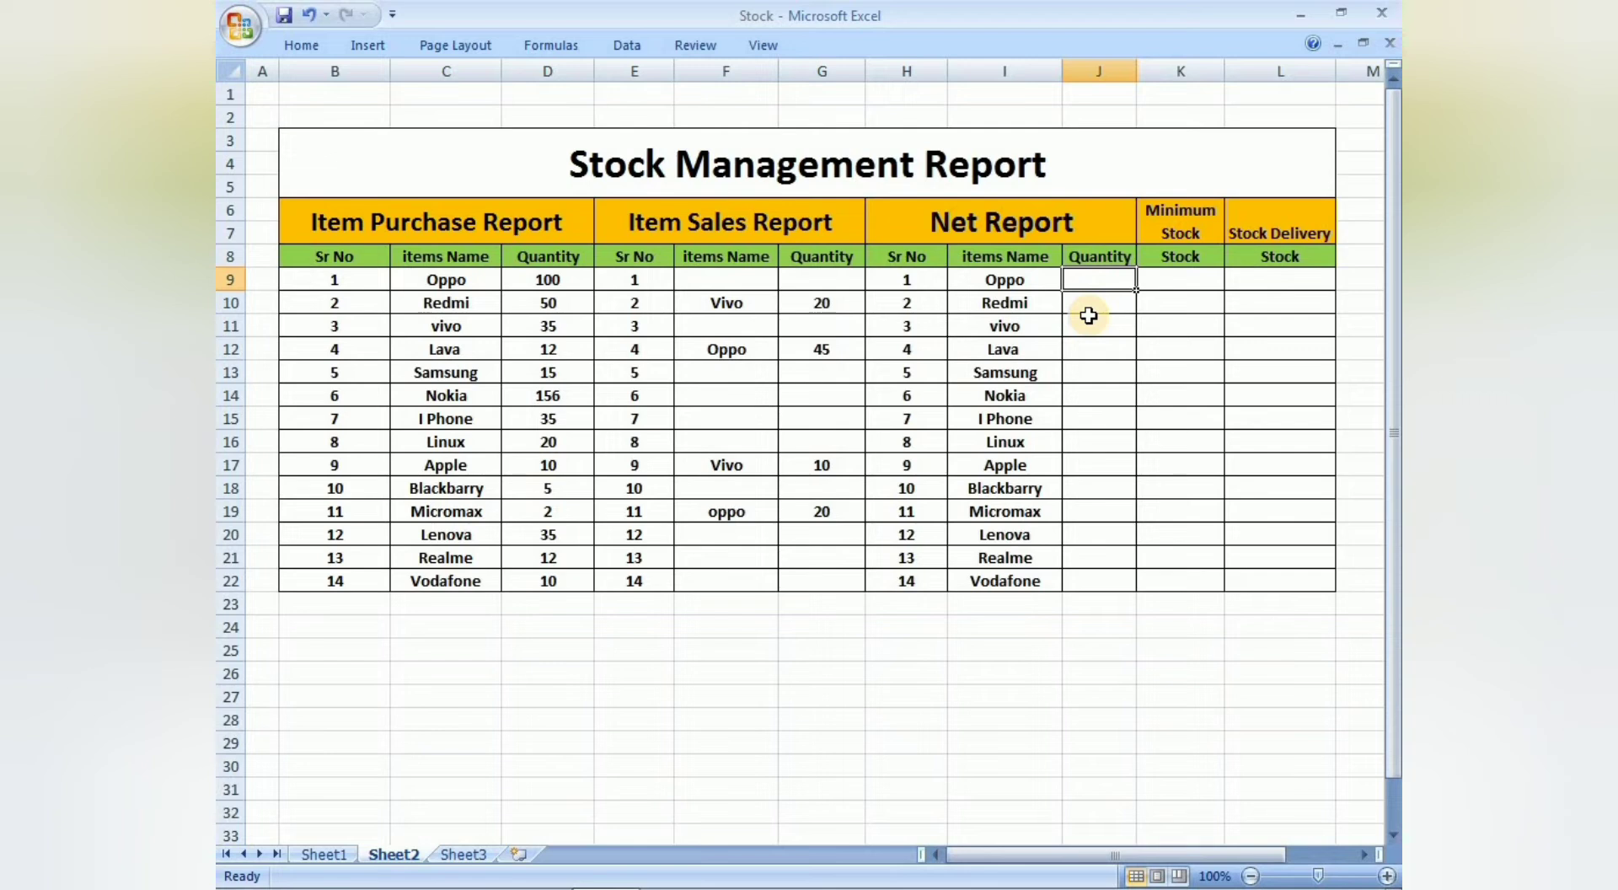
pyautogui.write('=sum')
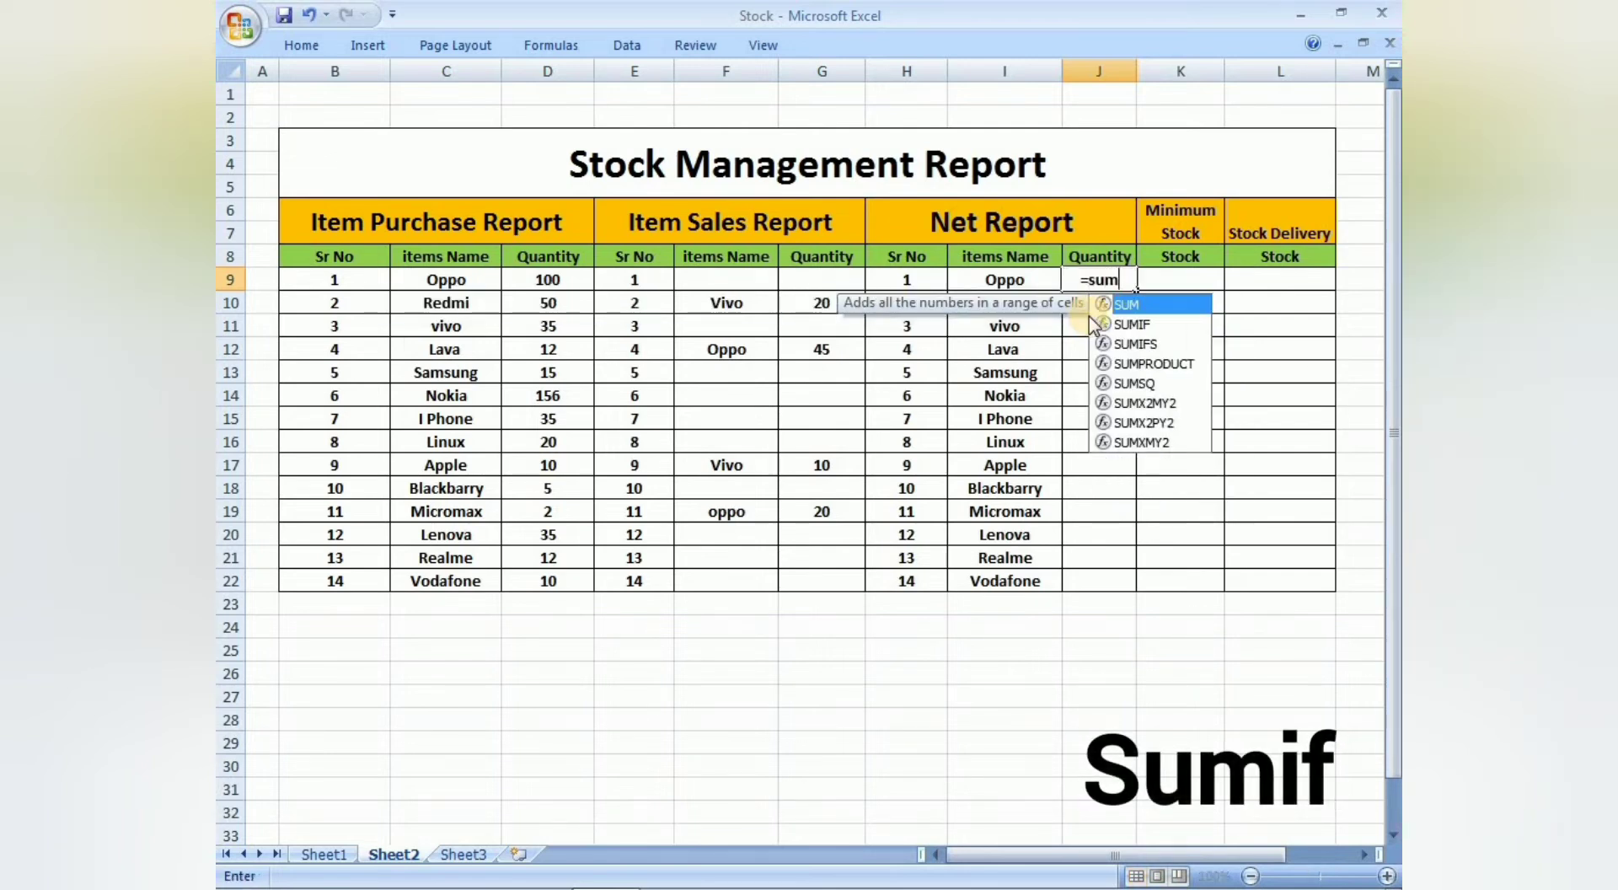
pyautogui.write('if')
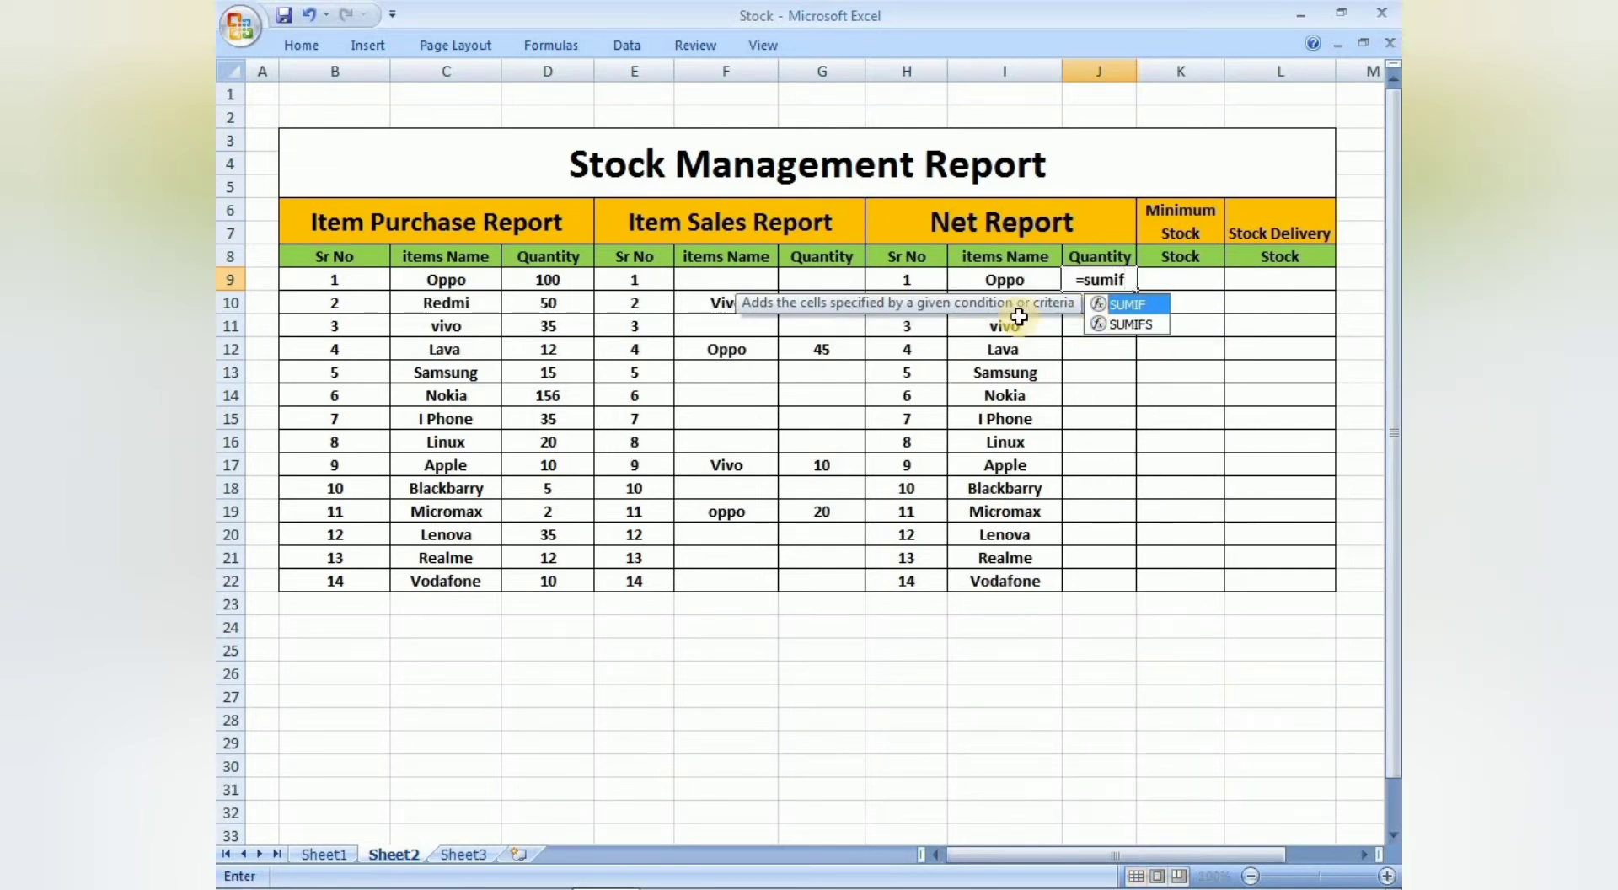
pyautogui.press('Tab')
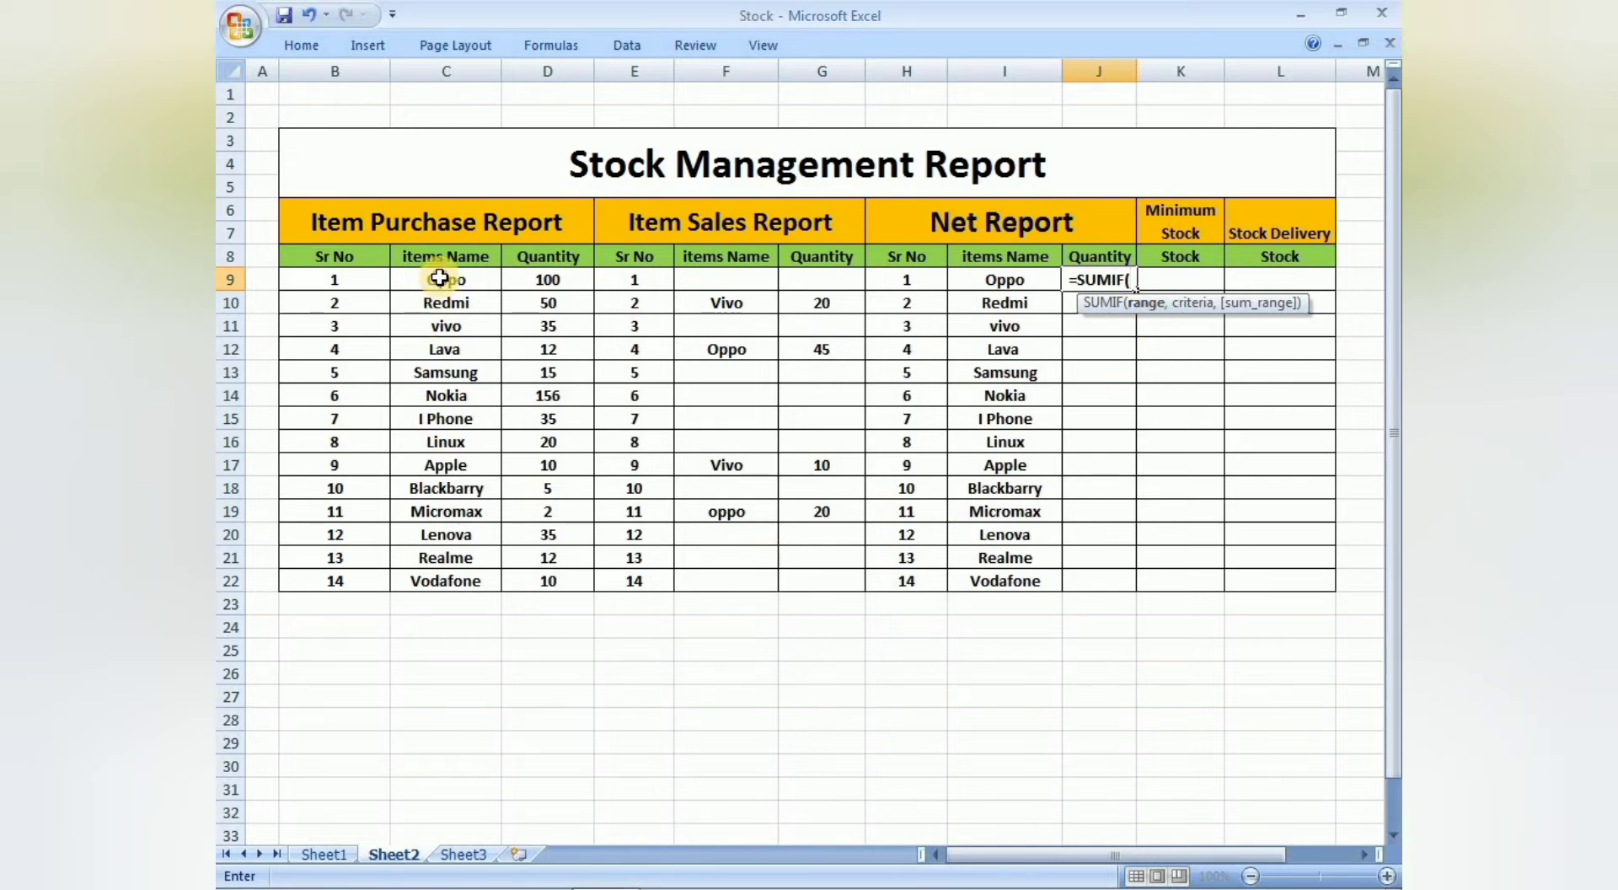
pyautogui.moveTo(440, 278); pyautogui.dragTo(458, 573)
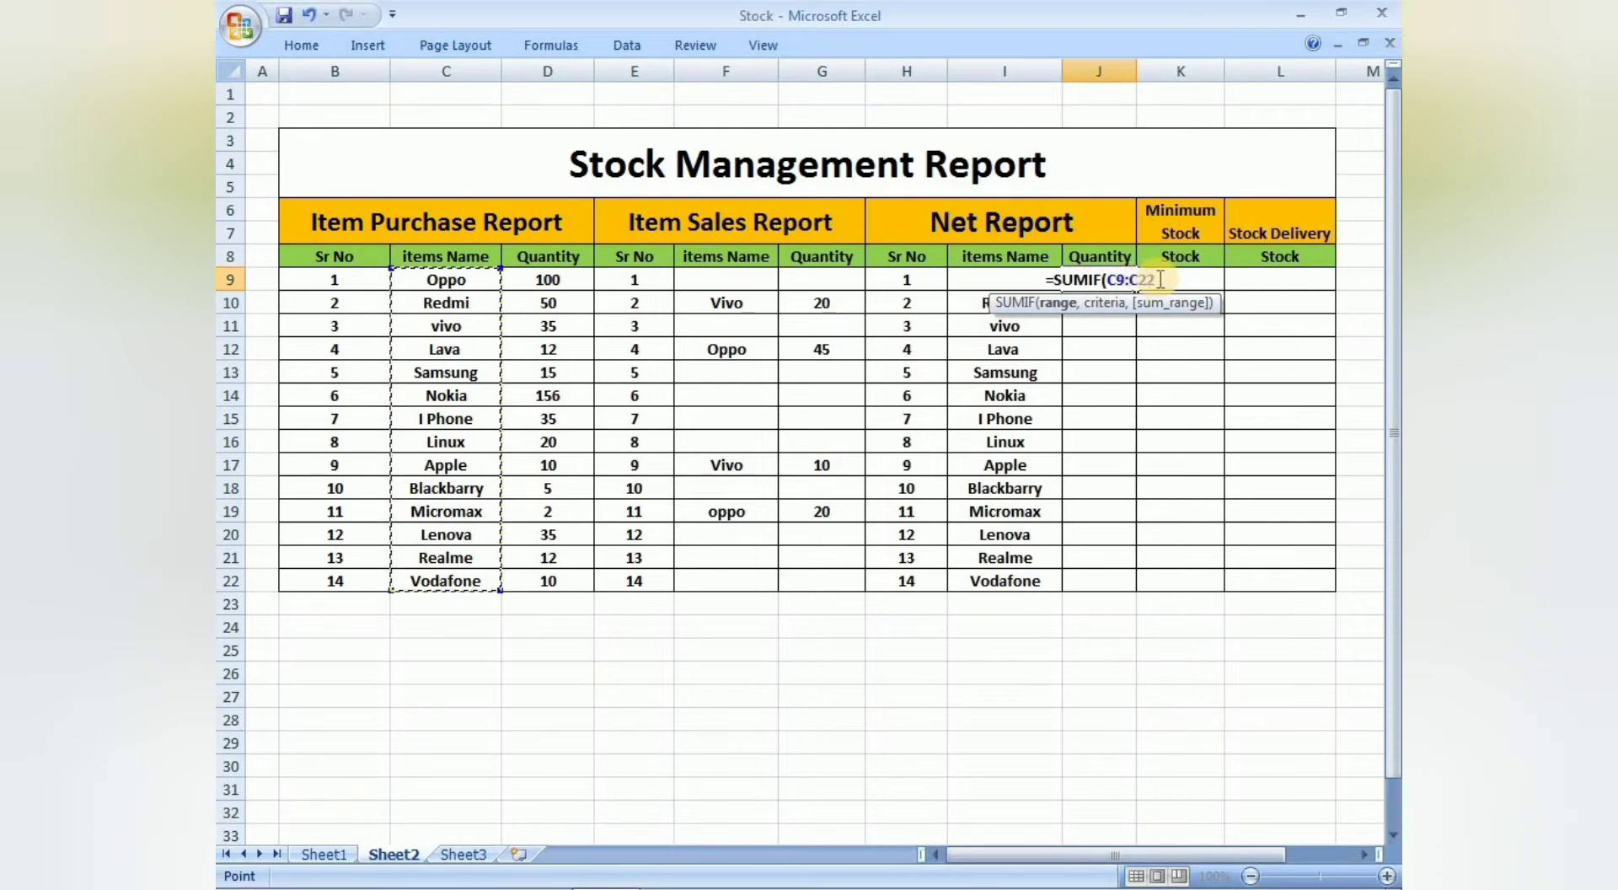
# Lock only the rows of the SUMIF range in J9 so the reference reads C$9:C$22
pyautogui.moveTo(1159, 280); pyautogui.dragTo(1108, 279)
pyautogui.press('F4')
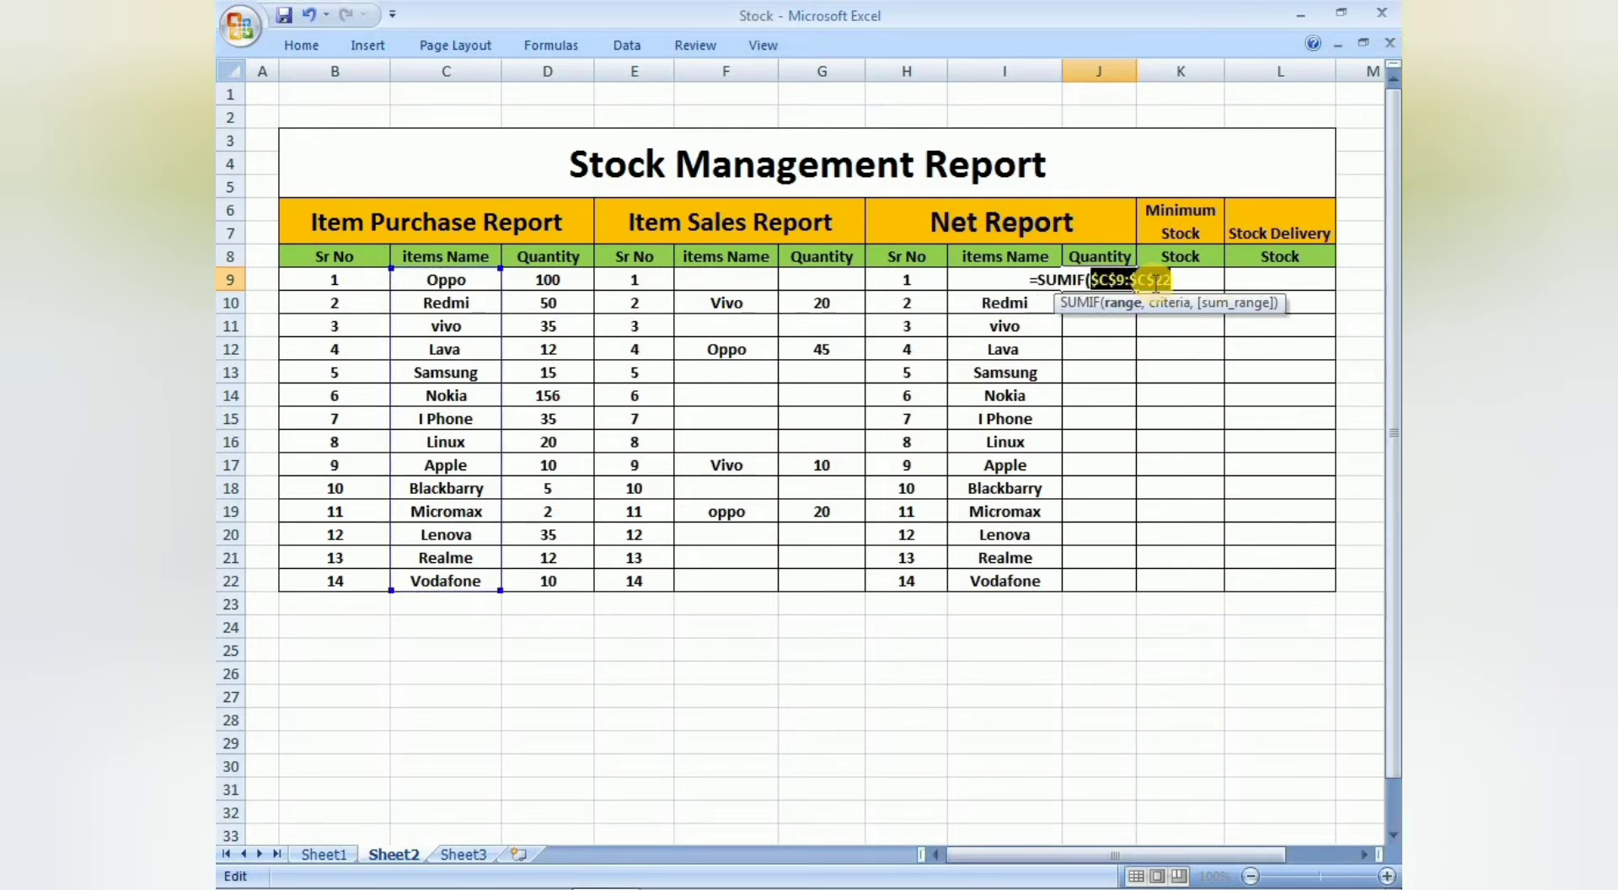
pyautogui.click(1159, 280)
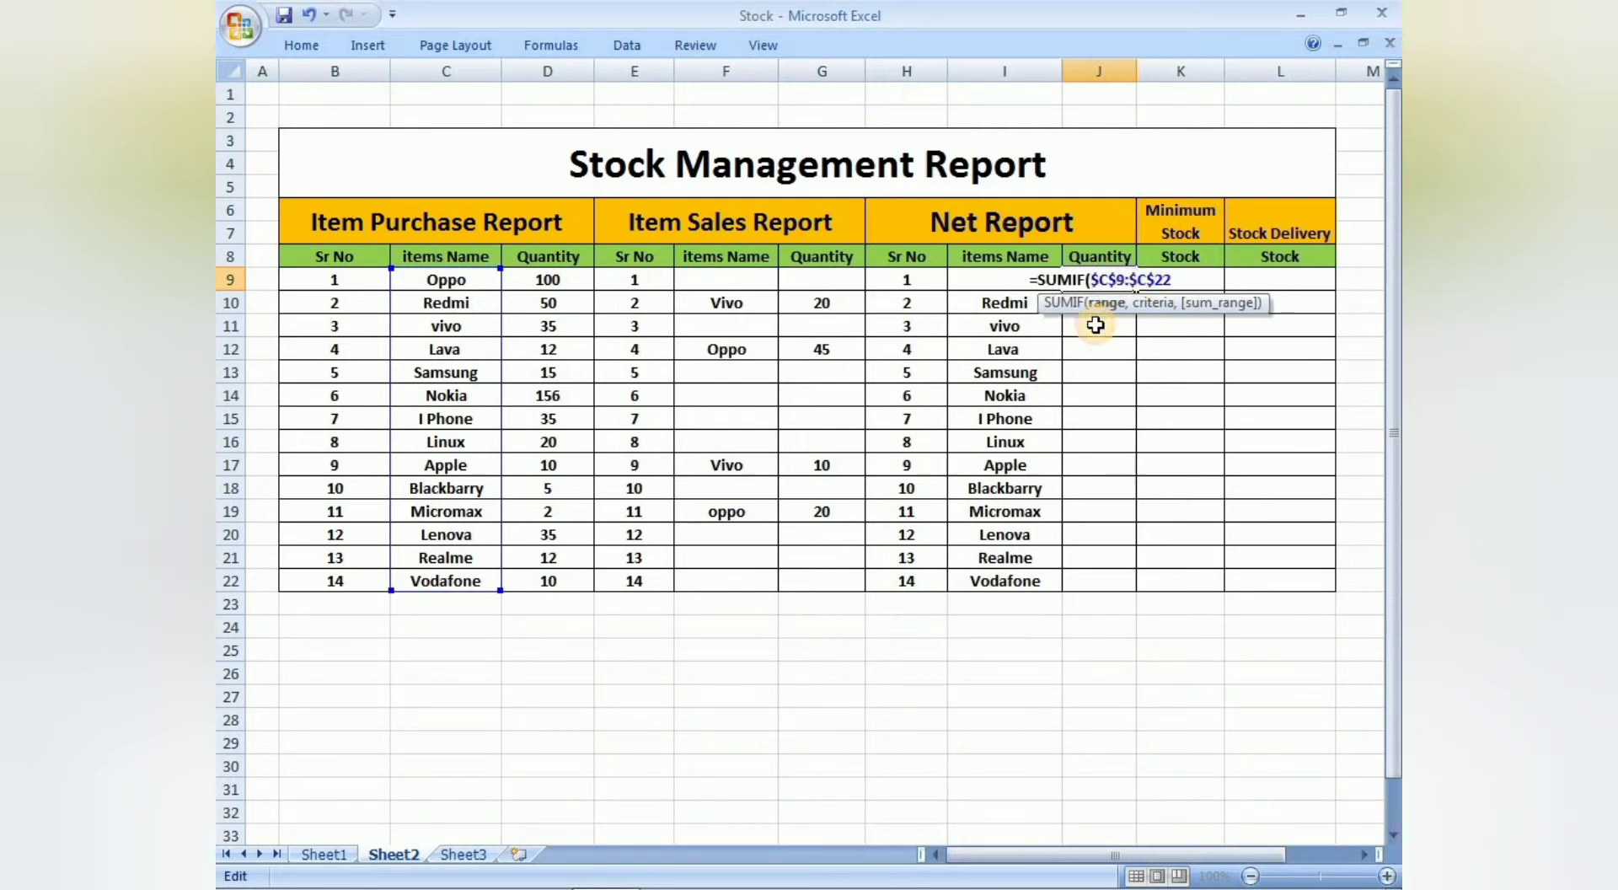
pyautogui.click(1174, 279)
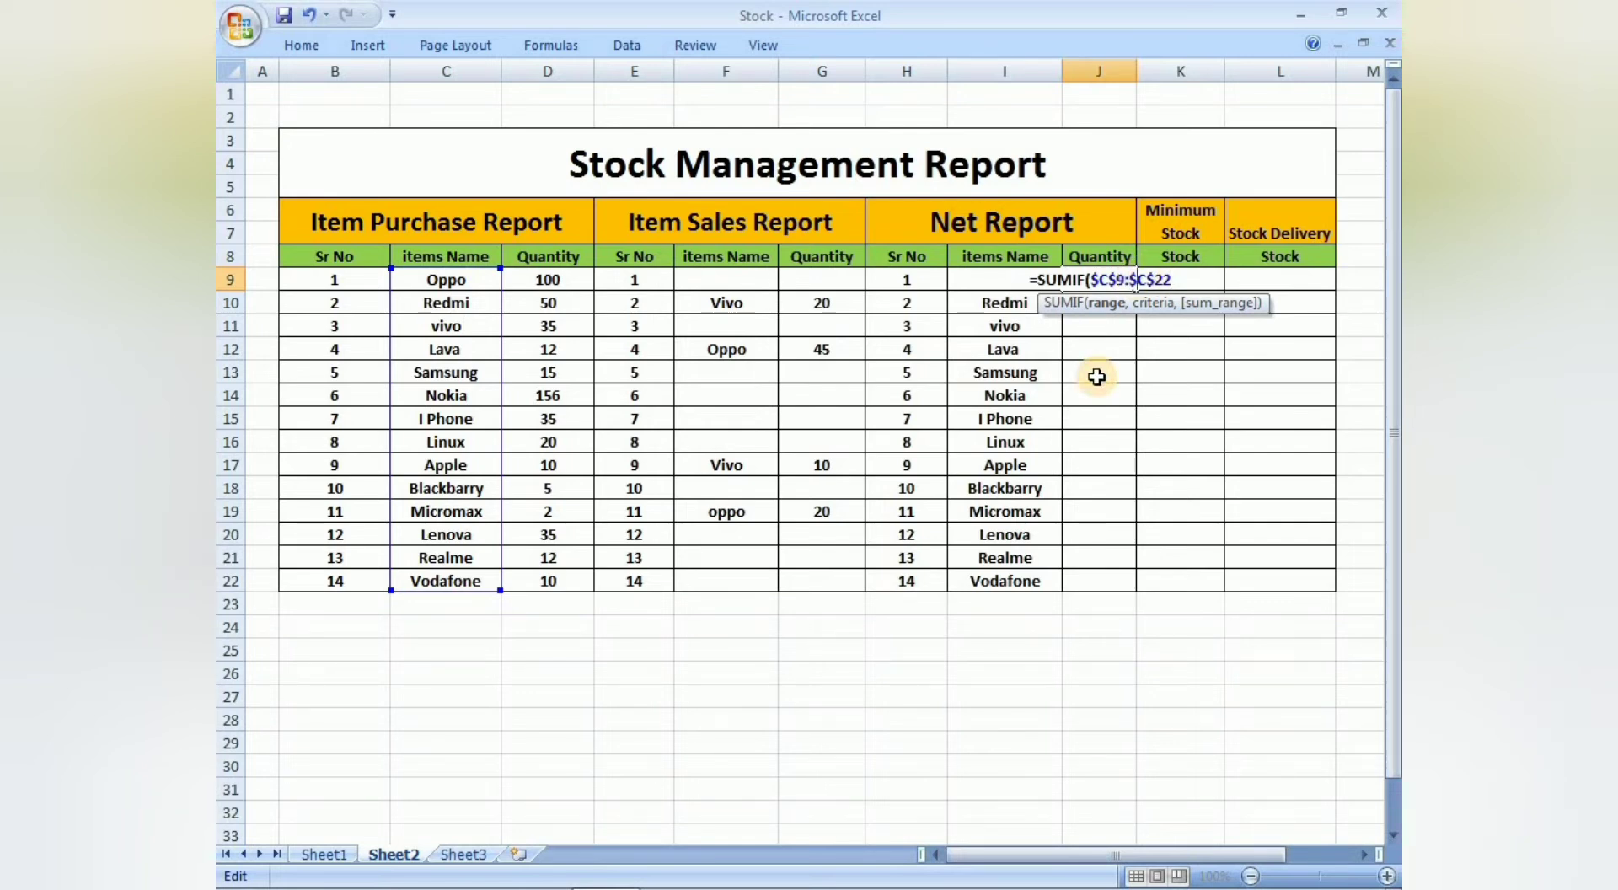
pyautogui.press('F4')
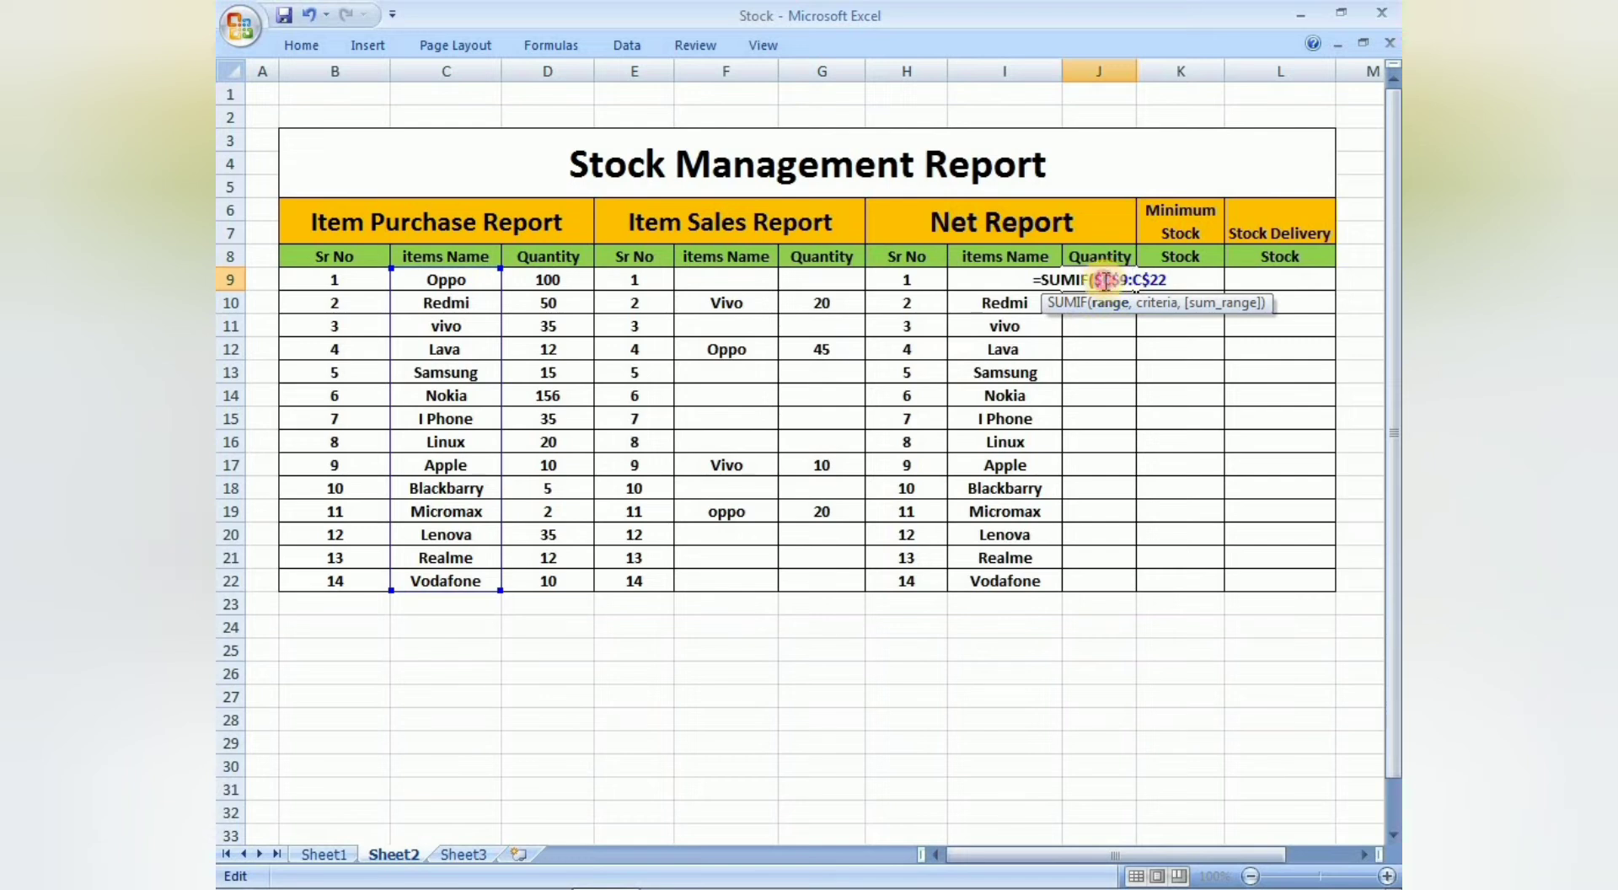
pyautogui.press('F4')
pyautogui.click(1171, 279)
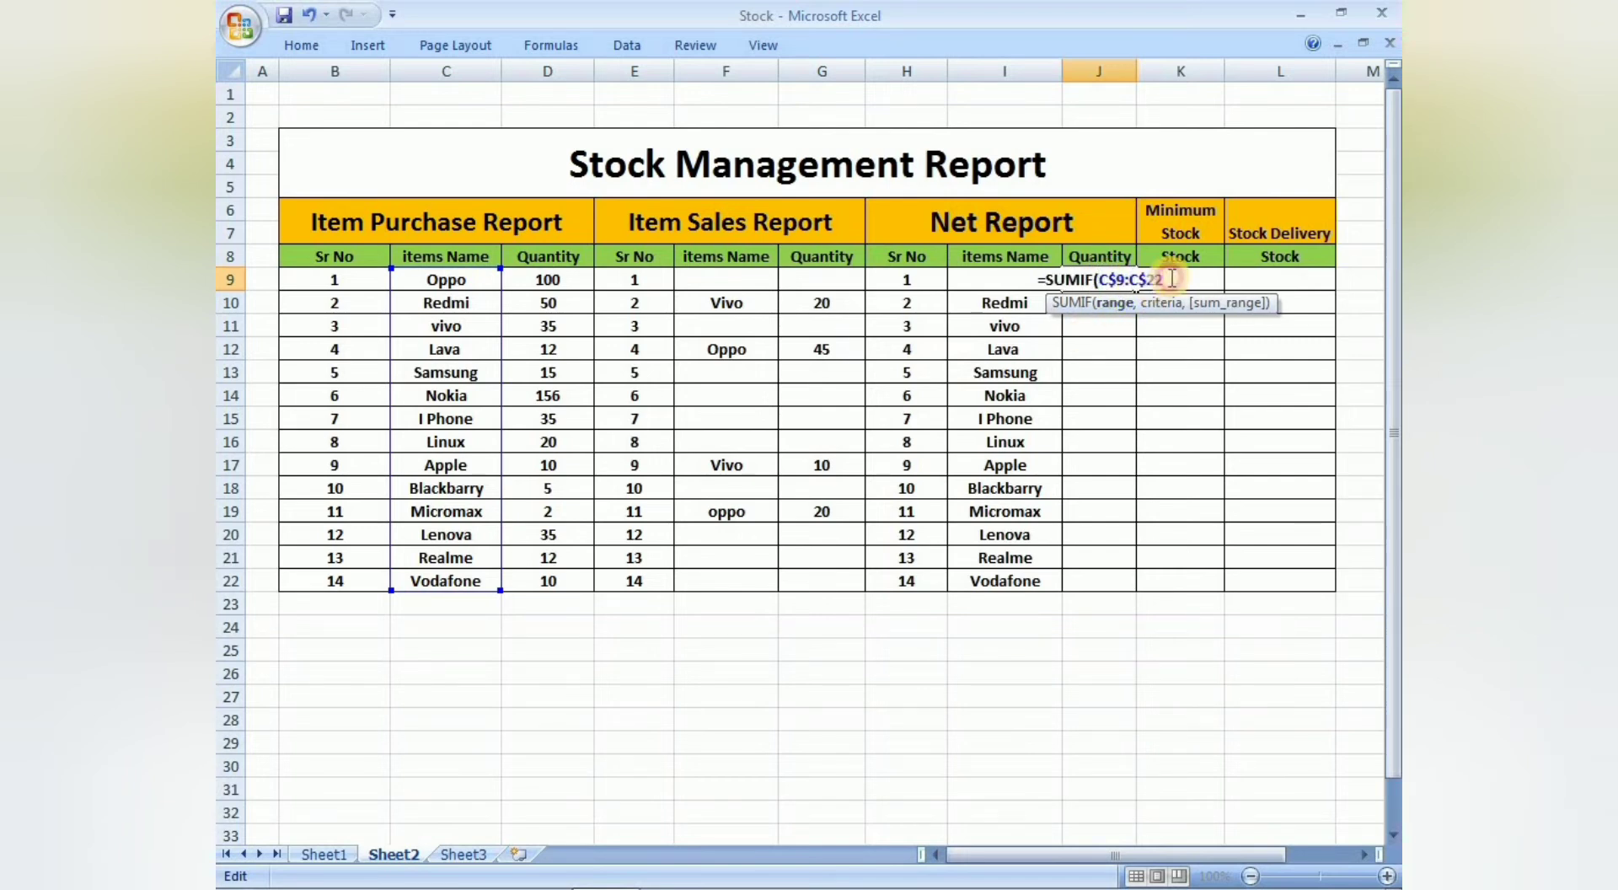
# Set the Net Report item name in I9 as the criteria of the SUMIF in J9
pyautogui.write(',')
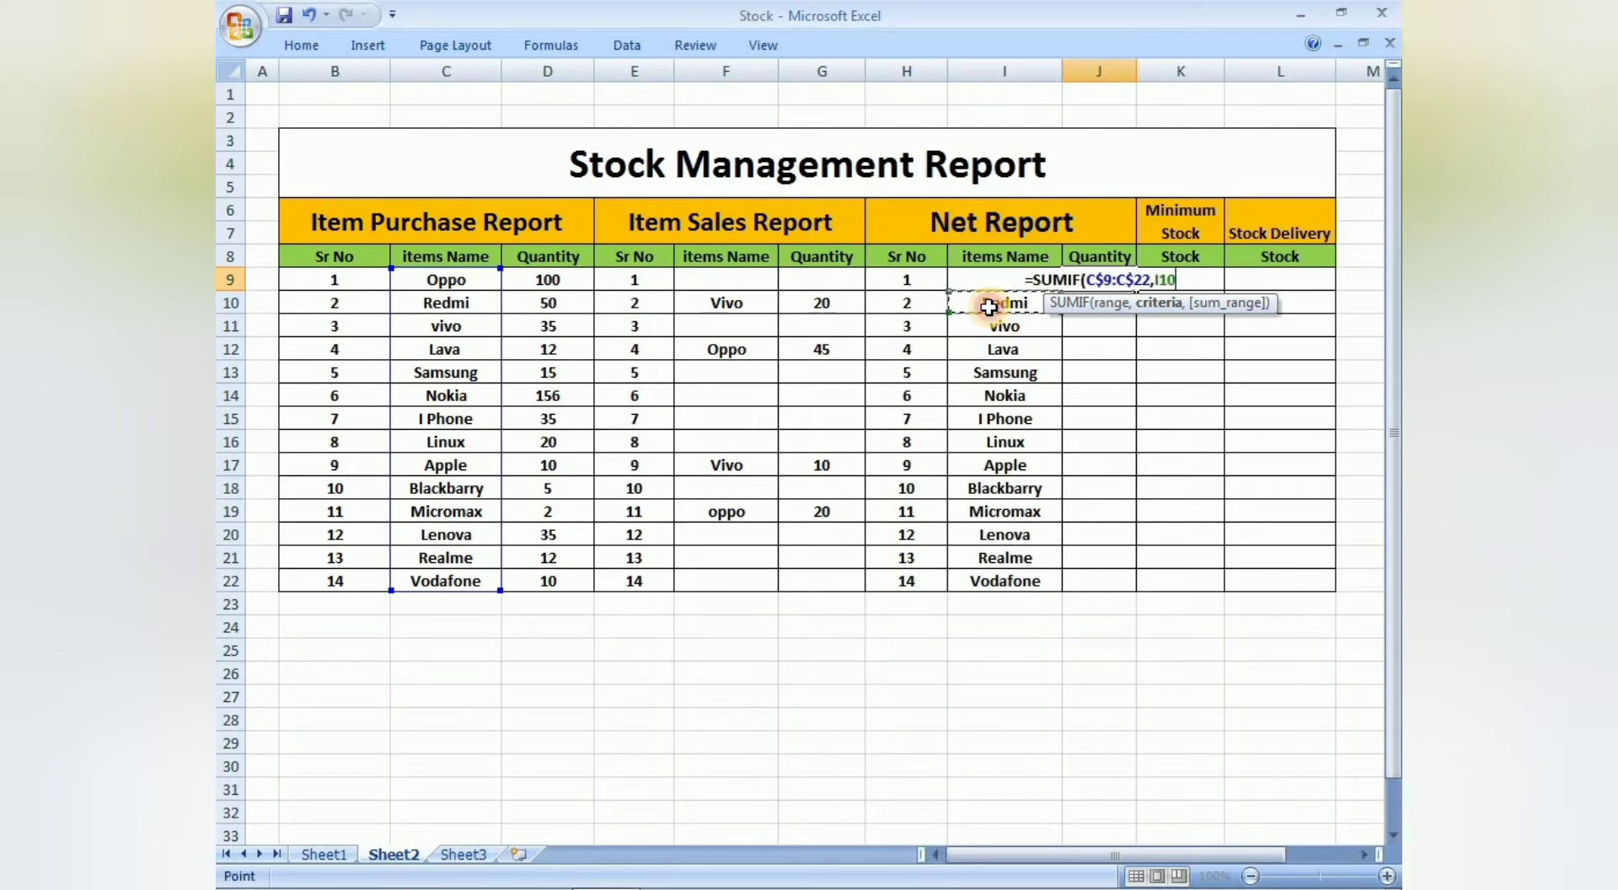
pyautogui.click(984, 285)
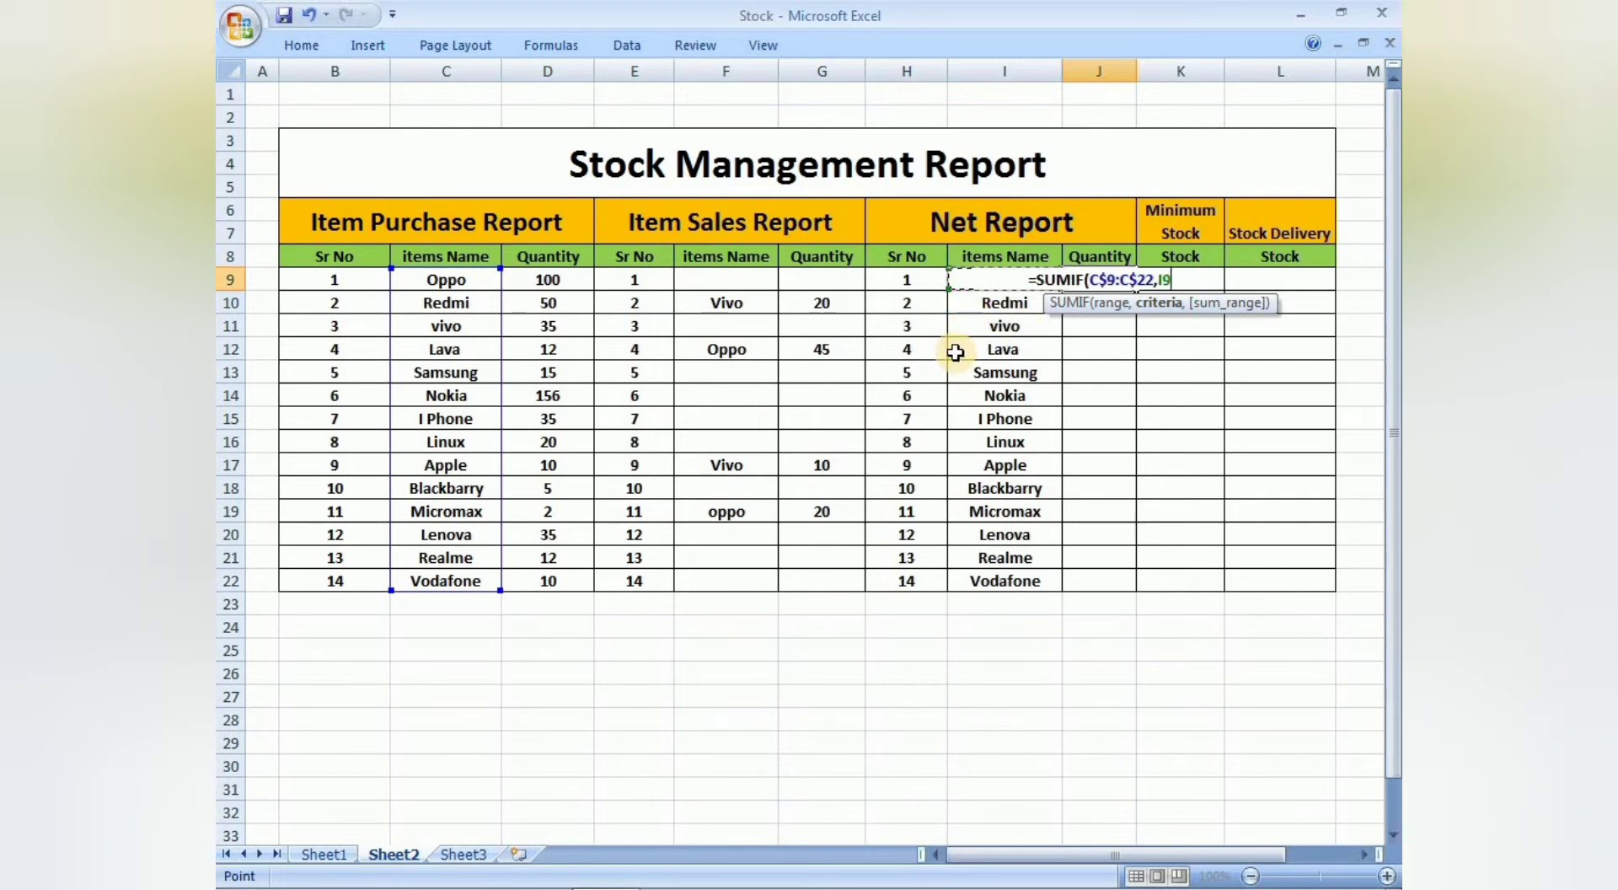
pyautogui.write(',')
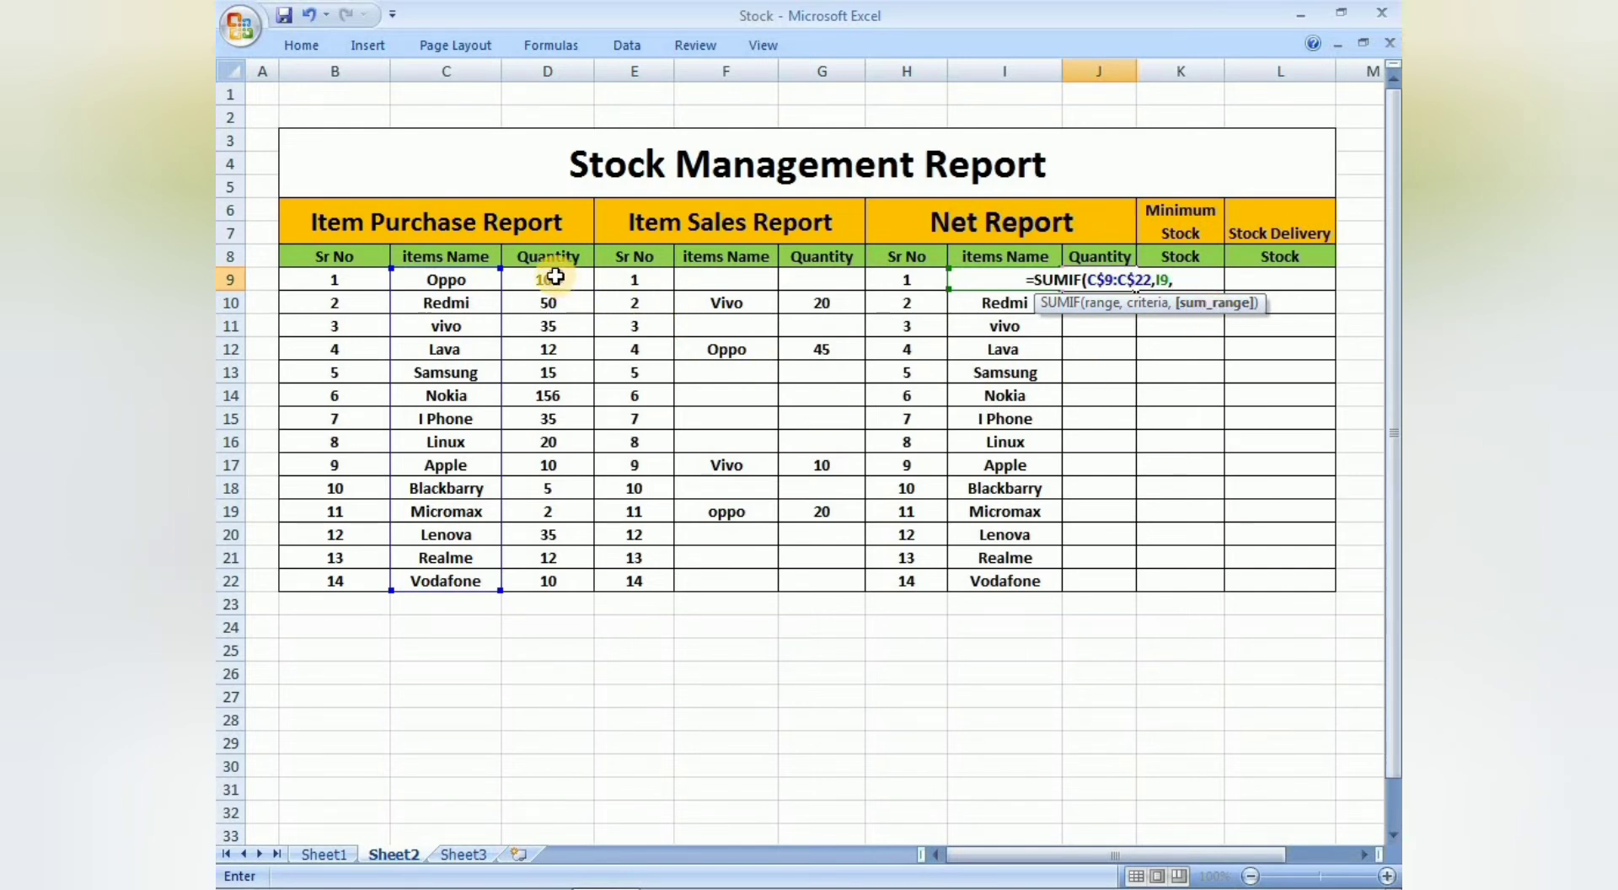
pyautogui.moveTo(555, 276); pyautogui.dragTo(549, 585)
pyautogui.press('BackSpace')
pyautogui.press('BackSpace')
pyautogui.press('BackSpace')
pyautogui.press('BackSpace')
pyautogui.press('BackSpace')
pyautogui.press('BackSpace')
# Use the purchase quantities as the sum range with only the rows locked, D$9:D$22, and close the first SUMIF
pyautogui.moveTo(555, 278); pyautogui.dragTo(562, 576)
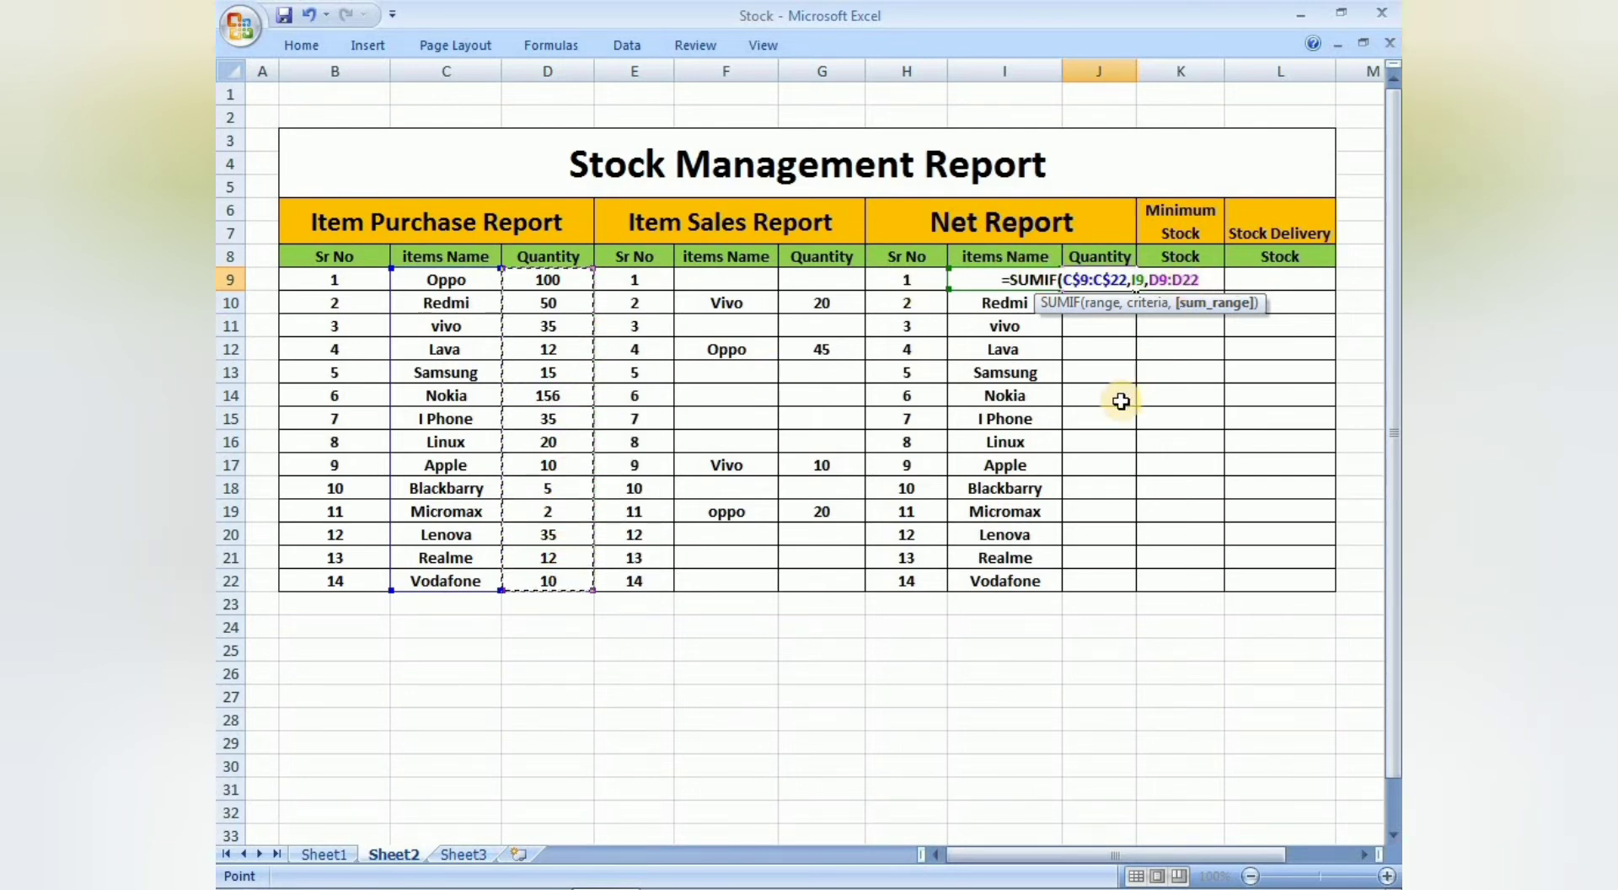
pyautogui.press('F4')
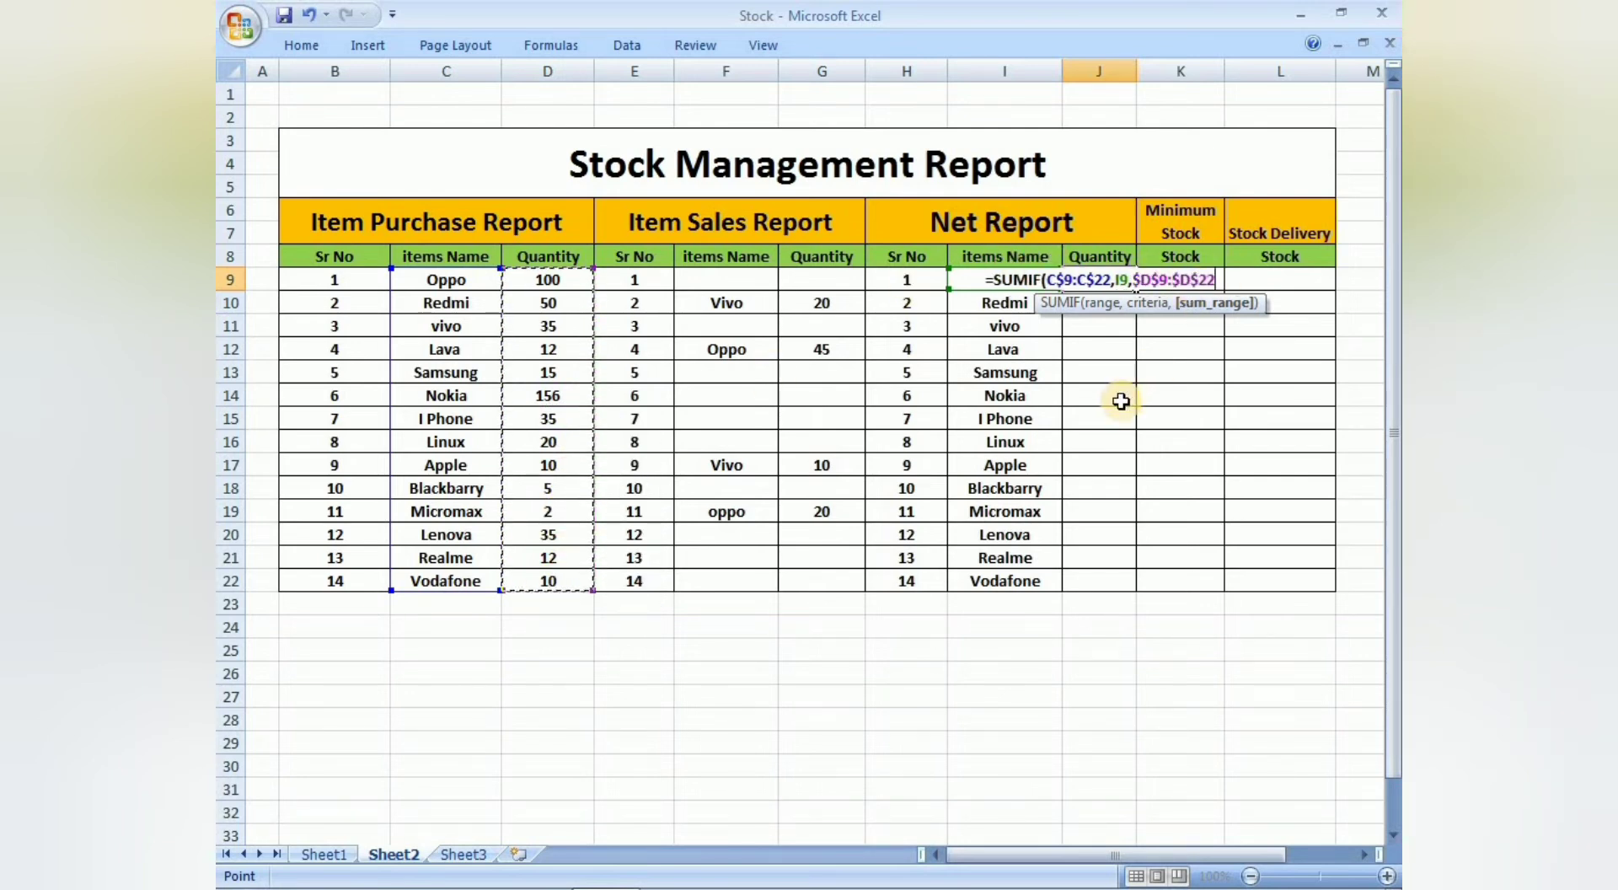
pyautogui.click(1151, 280)
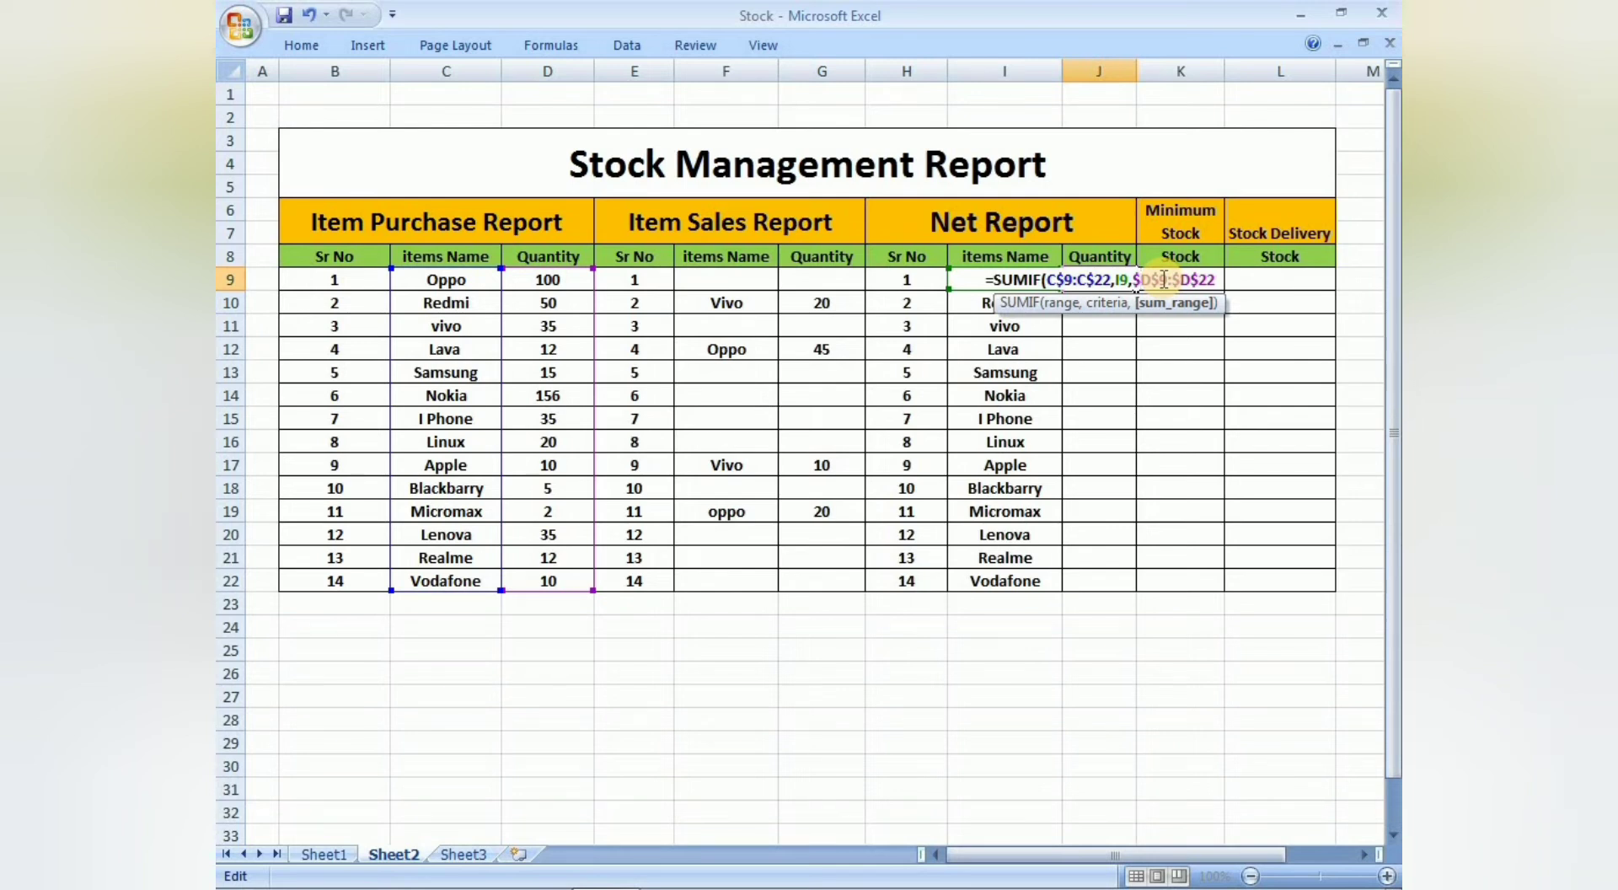
pyautogui.press('BackSpace')
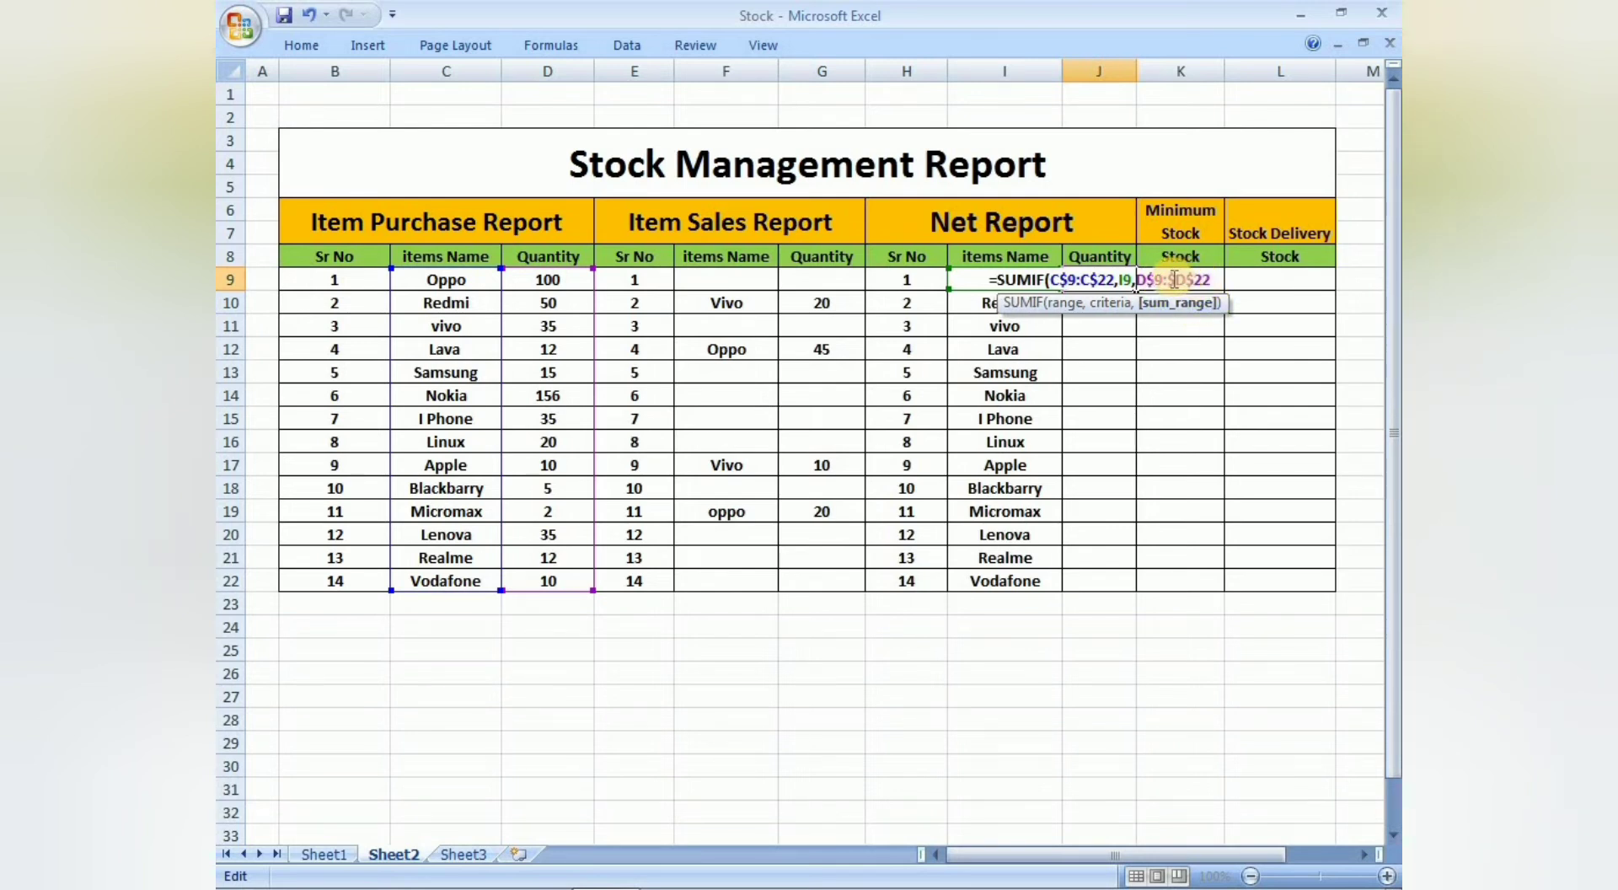
pyautogui.click(1177, 280)
pyautogui.press('BackSpace')
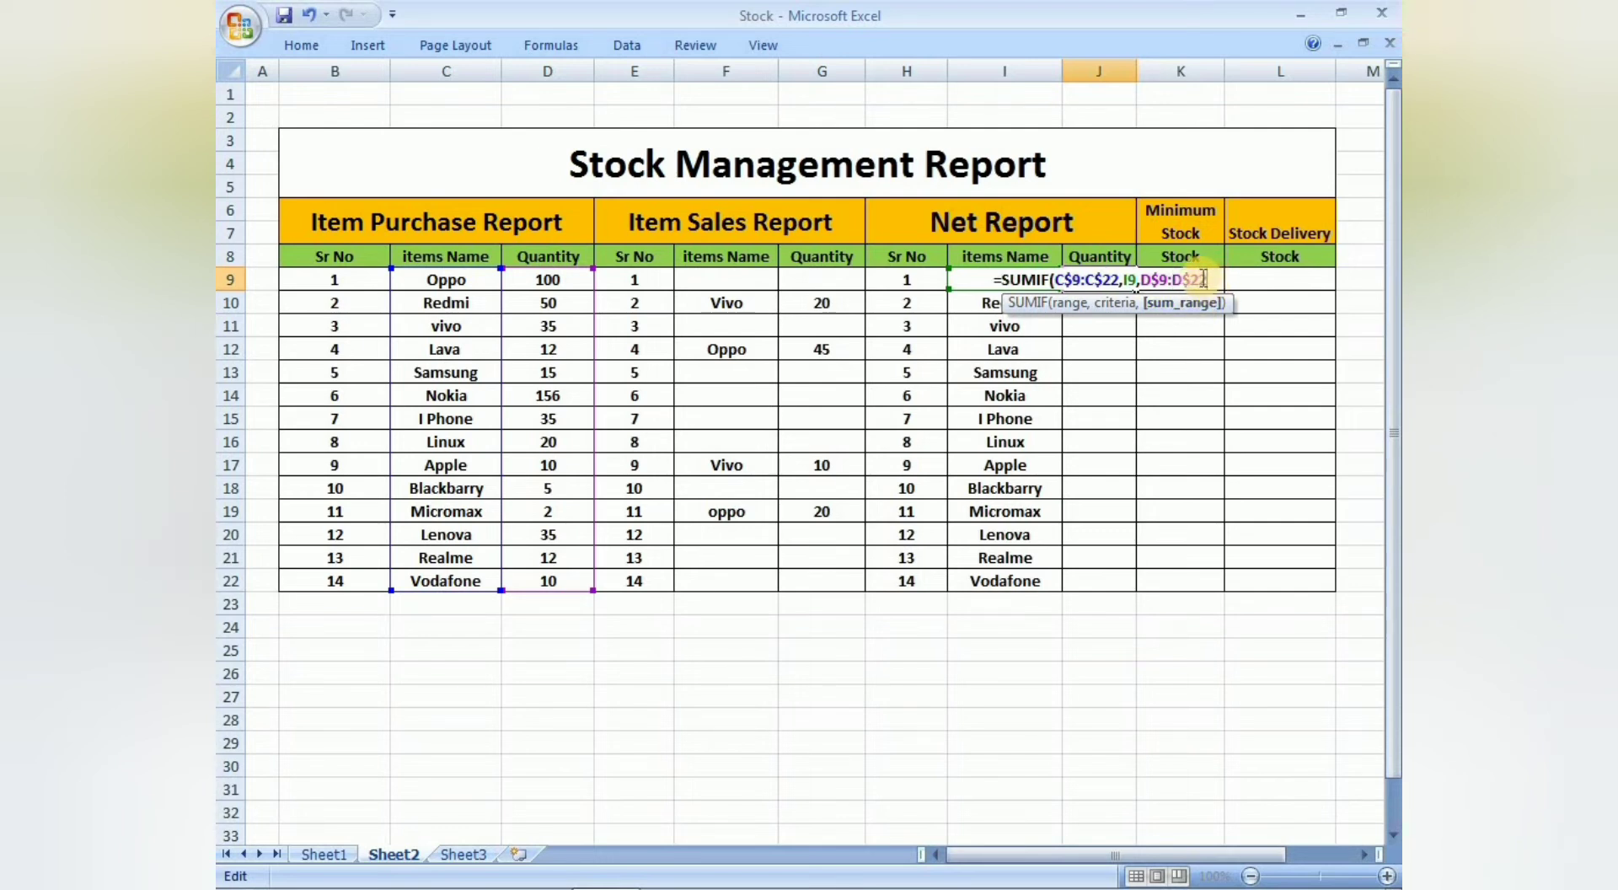
pyautogui.write(')')
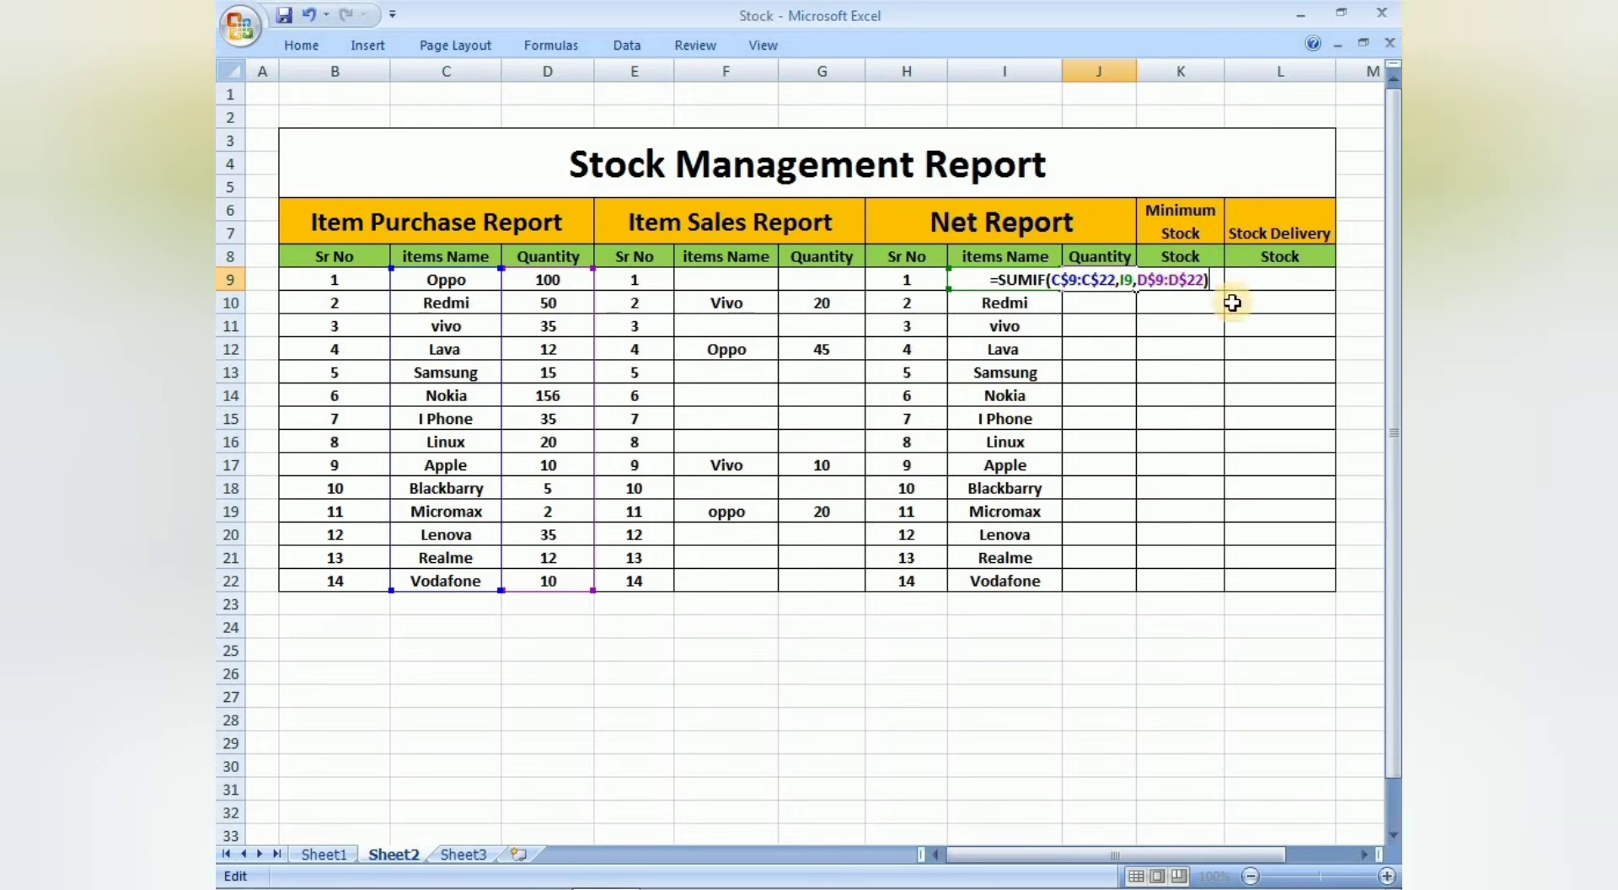
# Subtract a second SUMIF in J9 that takes the sales item names F9:F22 as its range
pyautogui.write('-')
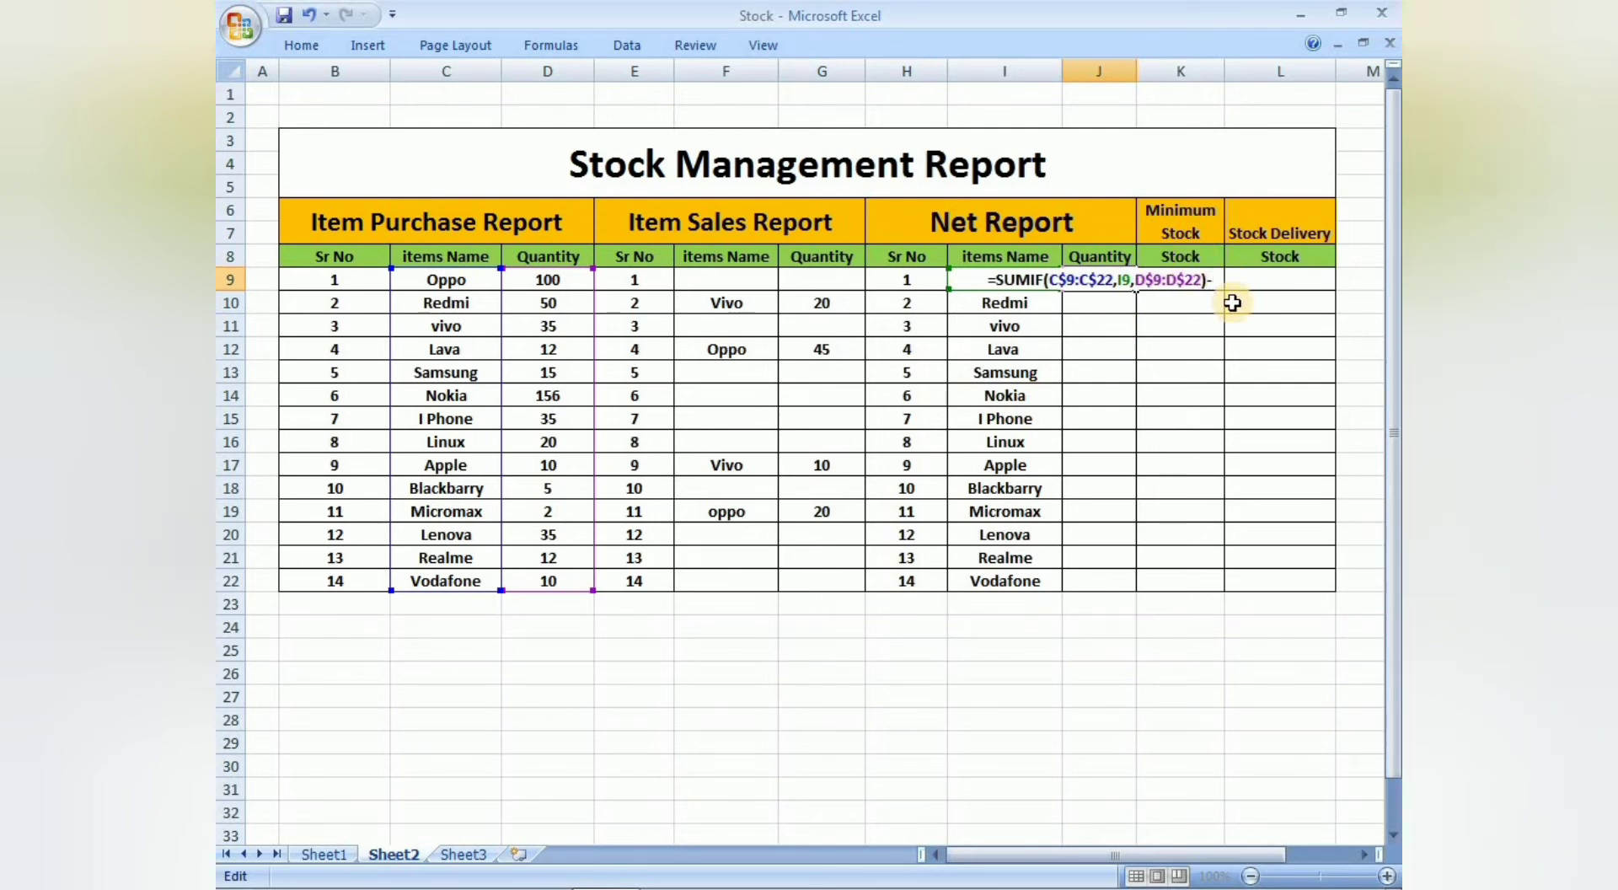
pyautogui.write('sum')
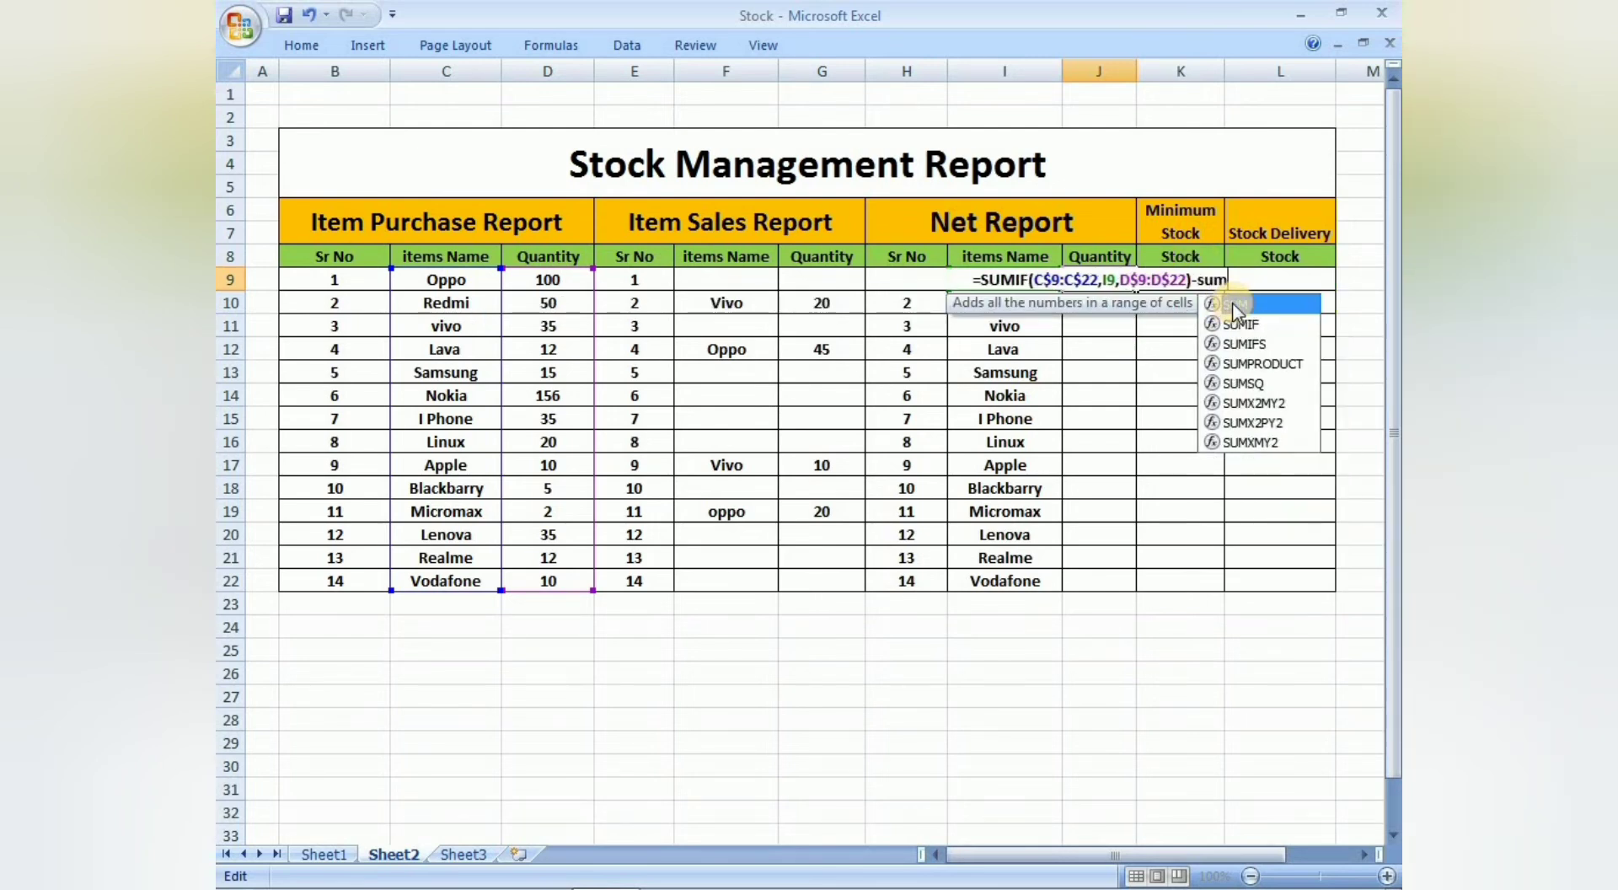
pyautogui.write('i')
pyautogui.press('Tab')
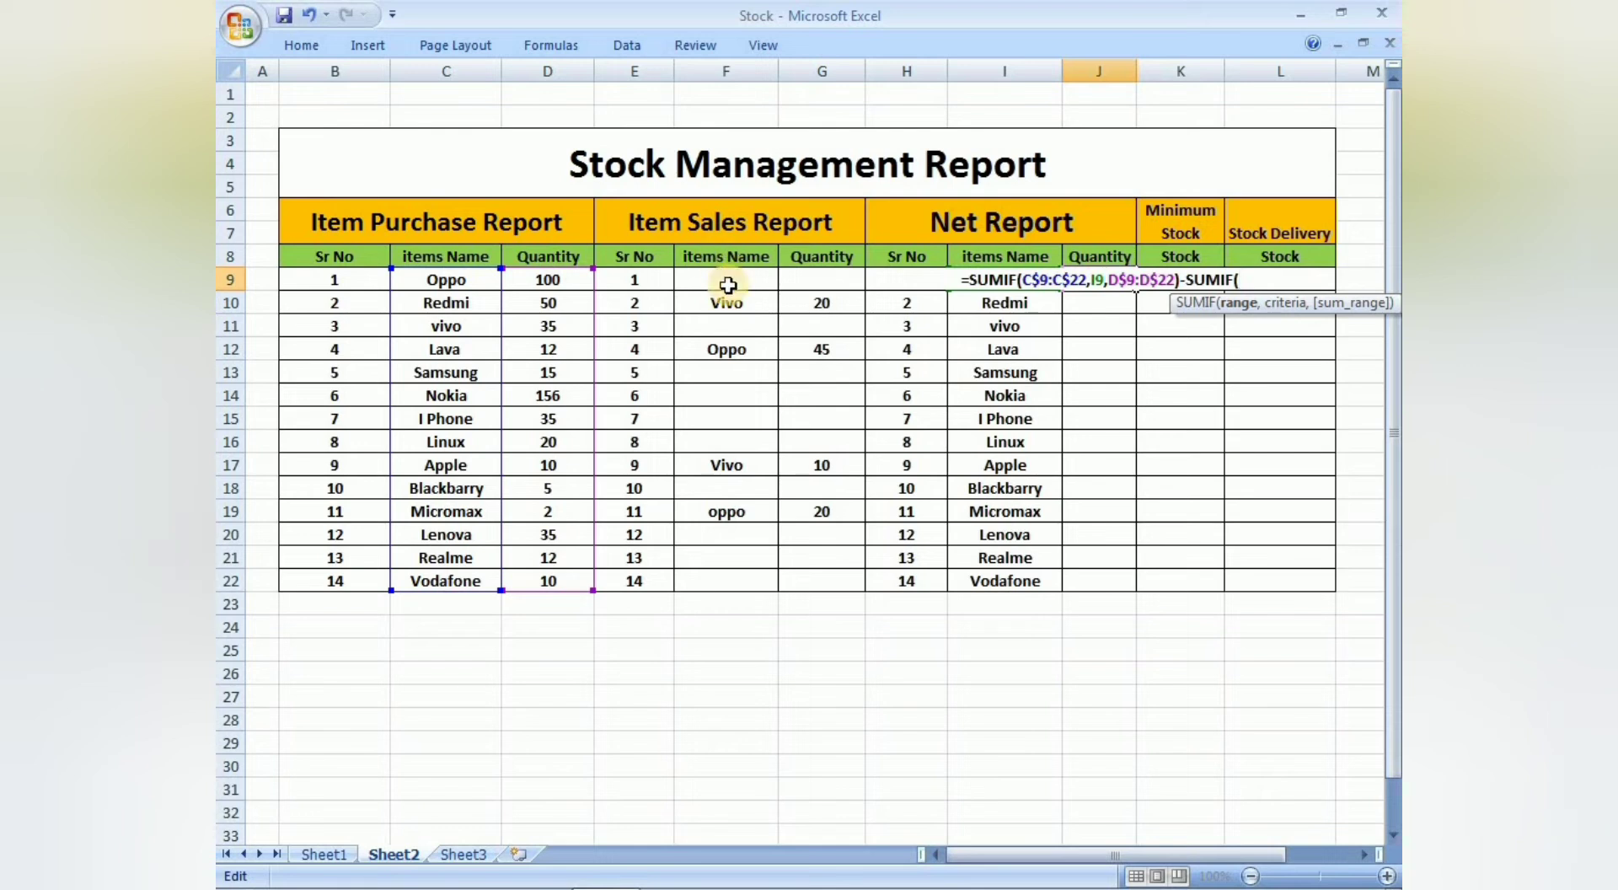
pyautogui.moveTo(723, 278); pyautogui.dragTo(718, 574)
# Lock only the rows of the second SUMIF's range so the reference reads F$9:F$22
pyautogui.press('F4')
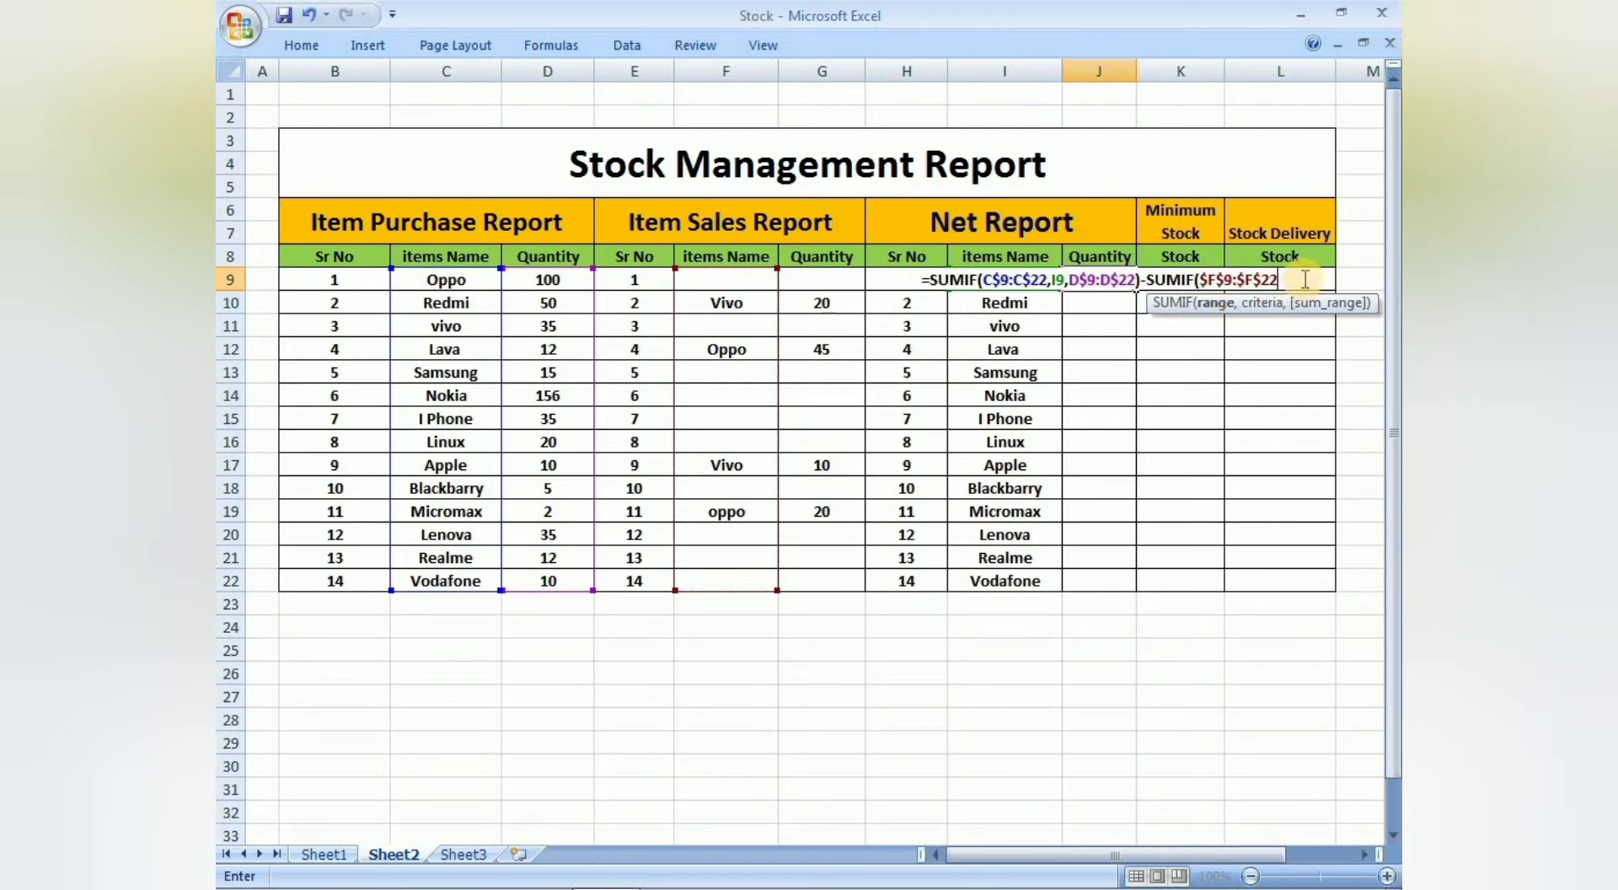
pyautogui.click(1245, 282)
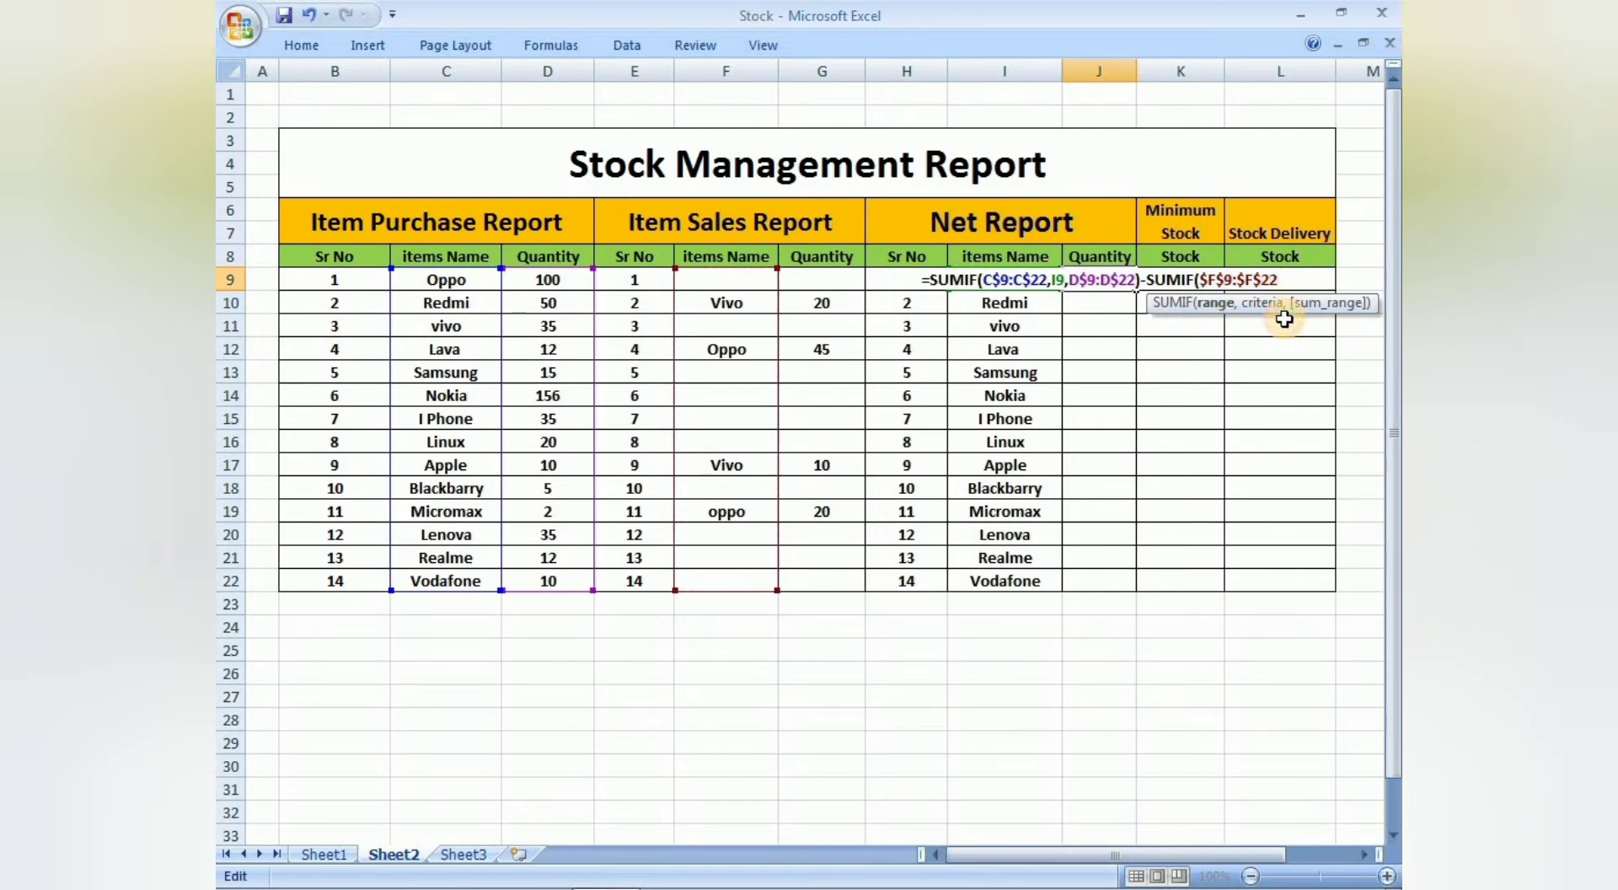
pyautogui.press('BackSpace')
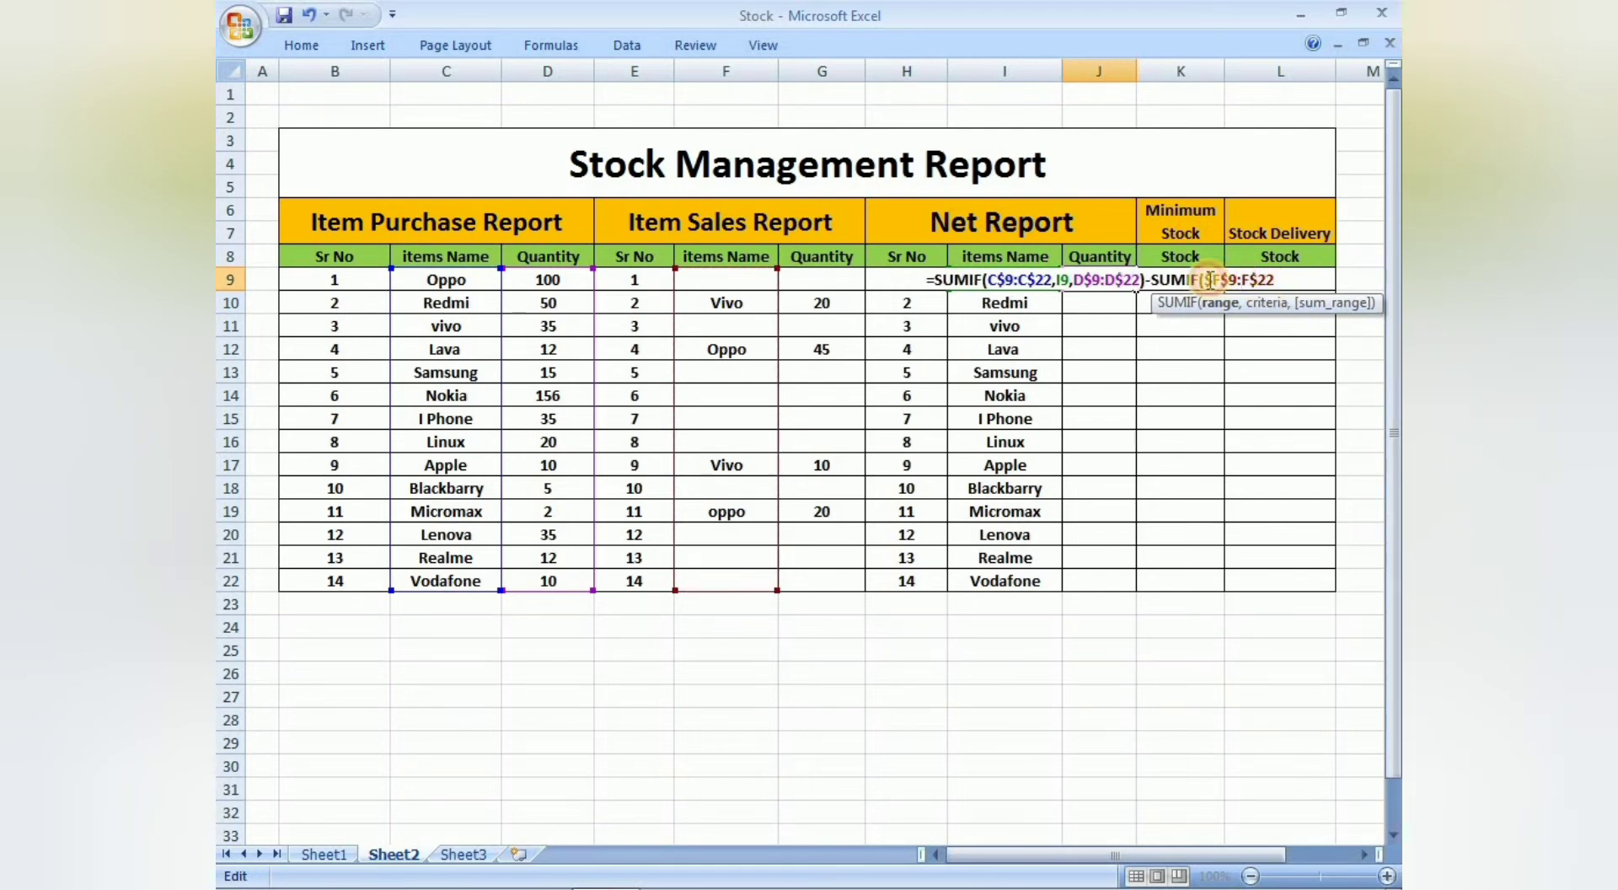
pyautogui.click(1210, 280)
pyautogui.press('BackSpace')
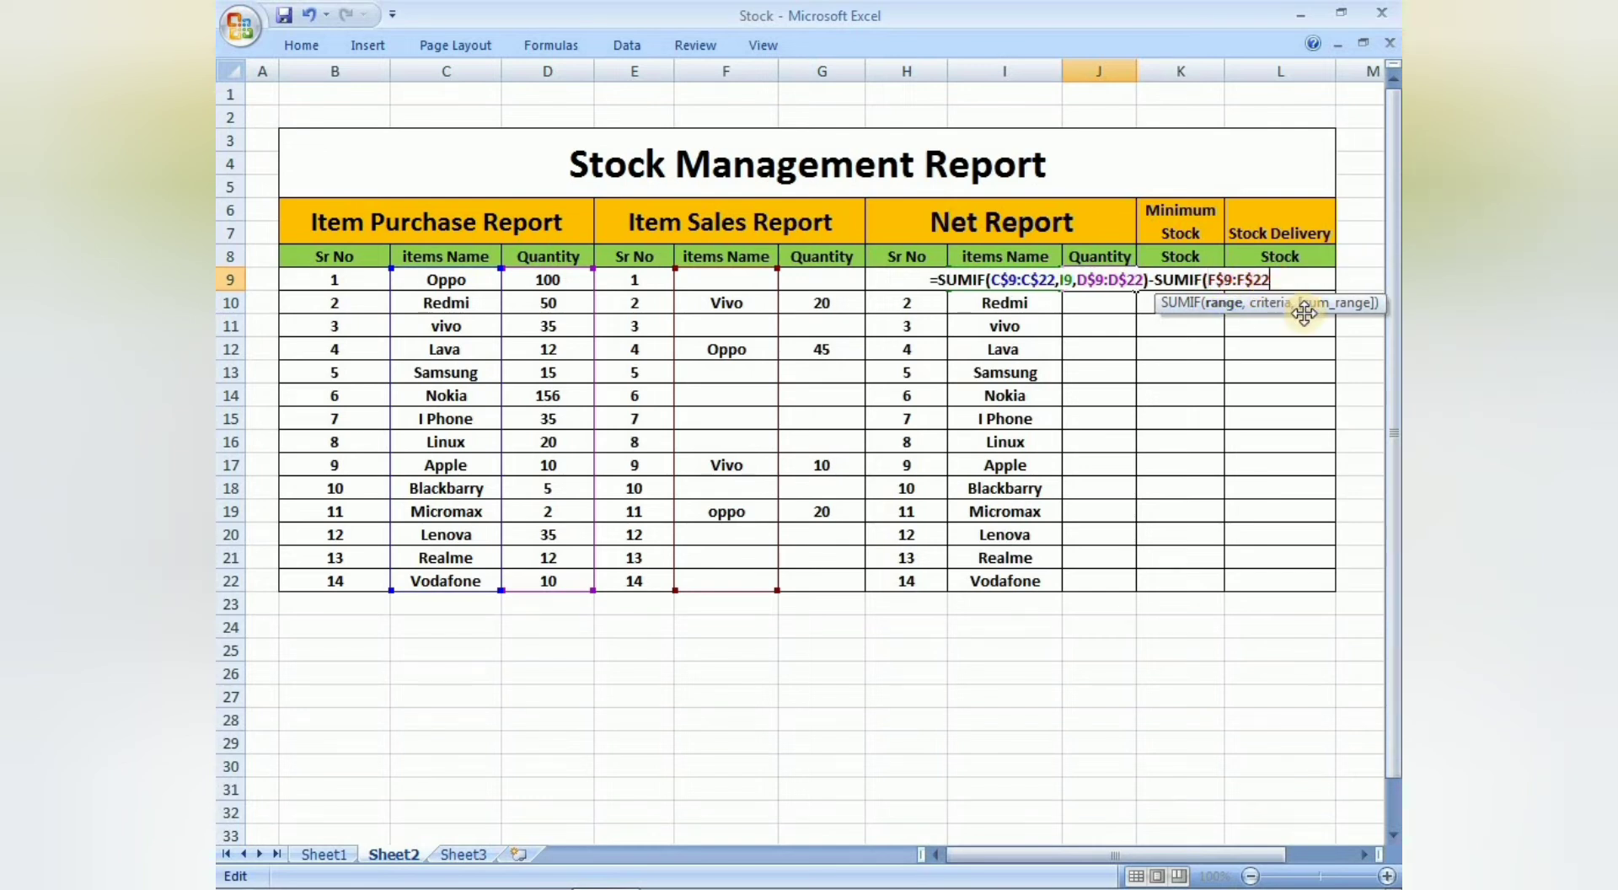
# Add I9 as the second SUMIF's criteria and the sales quantities G9:G22 as its sum range
pyautogui.press('End')
pyautogui.write(',')
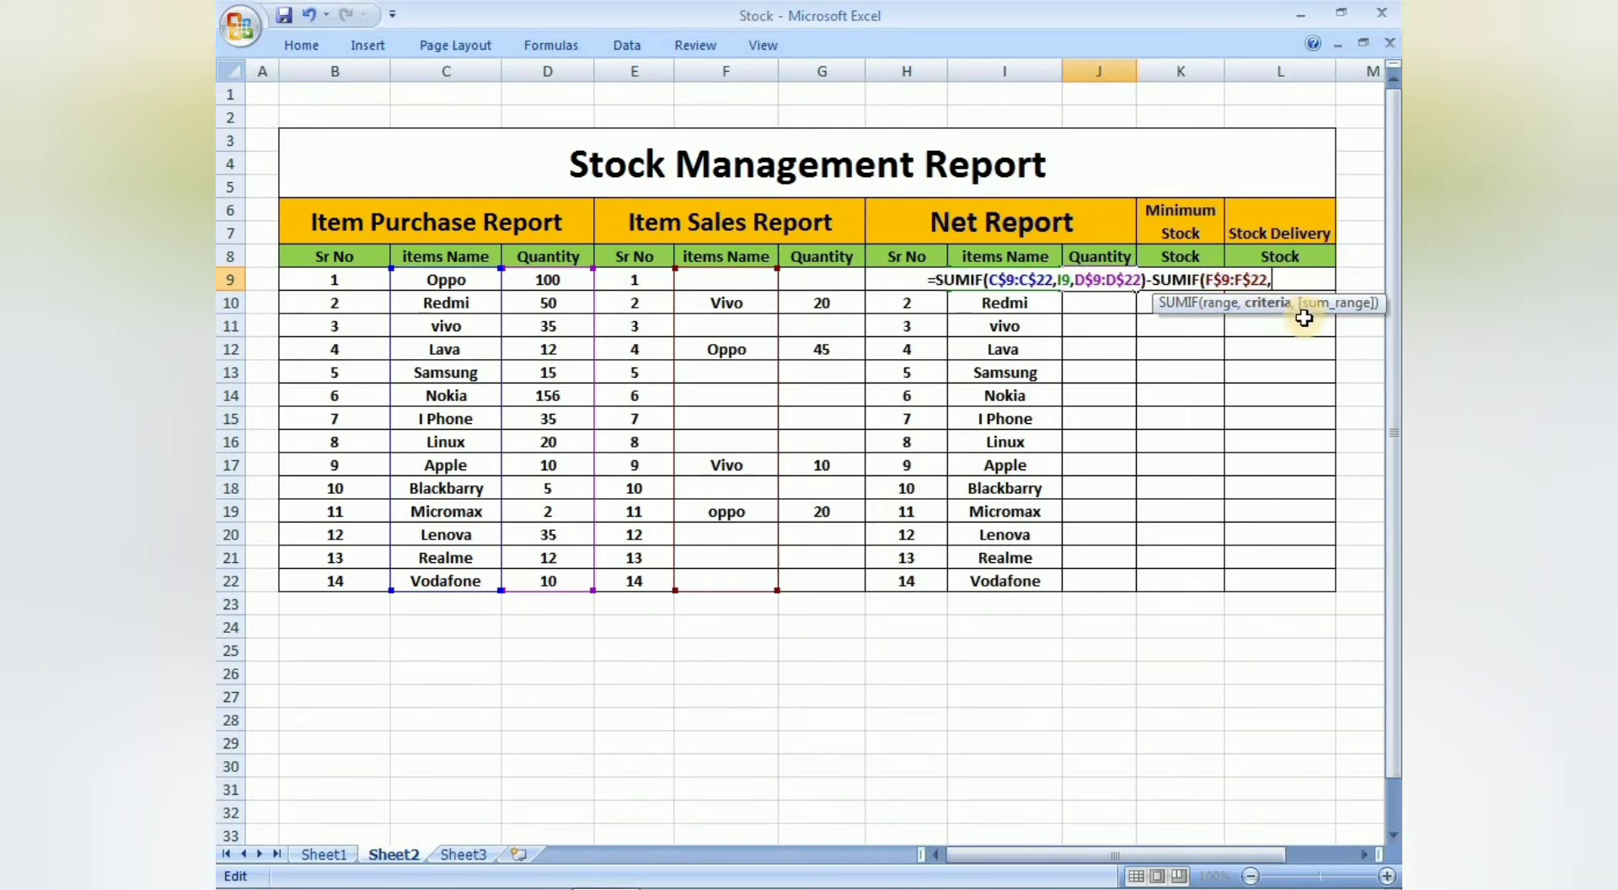
pyautogui.click(986, 297)
pyautogui.click(986, 285)
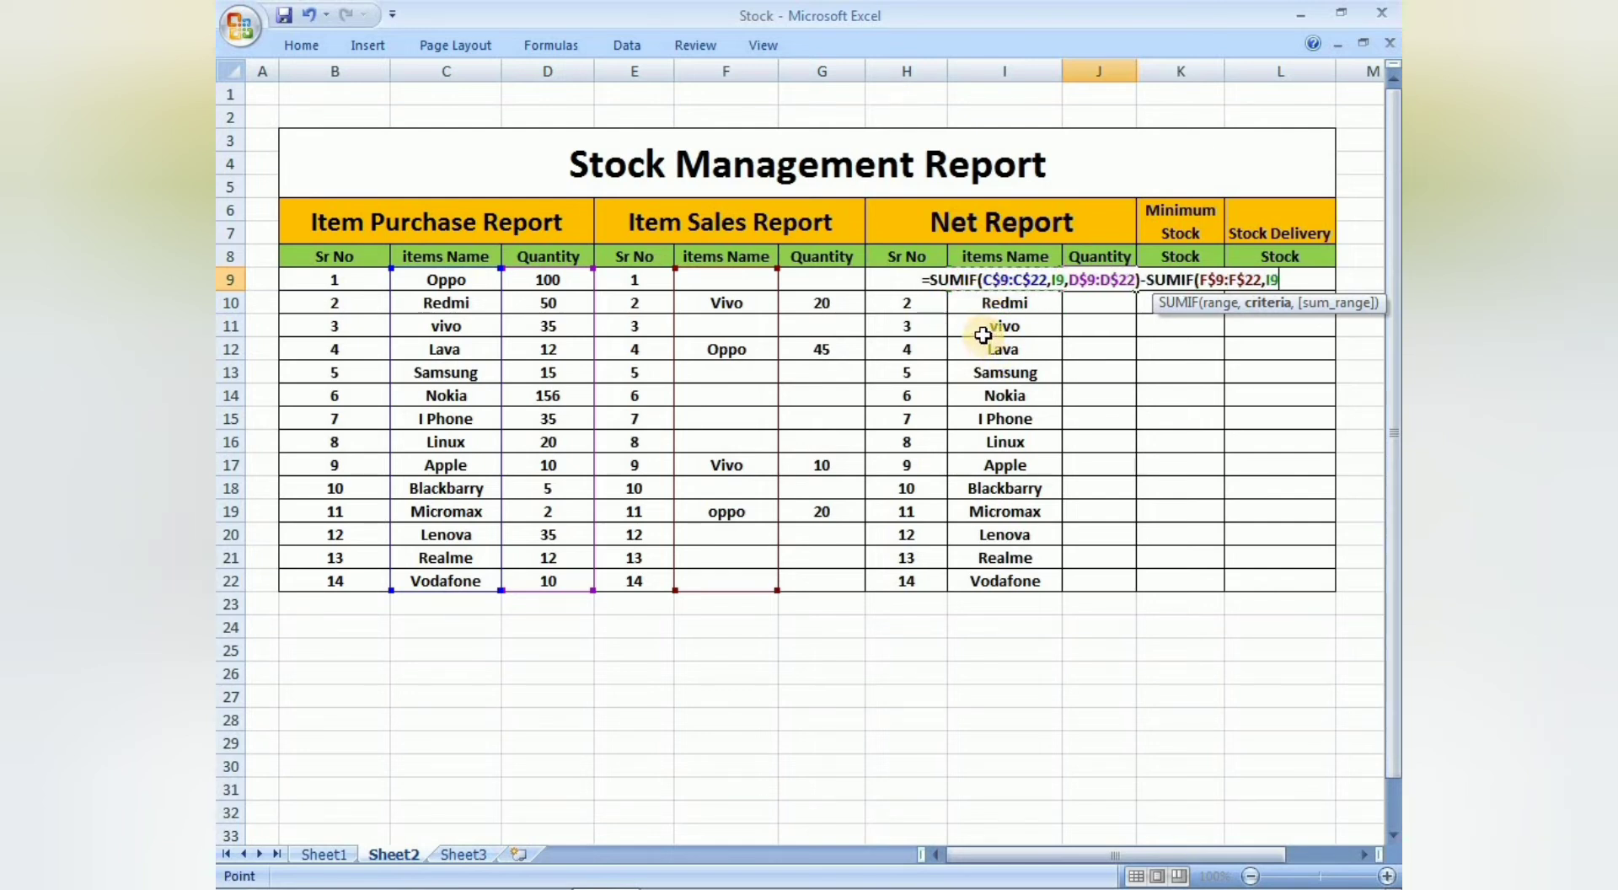
pyautogui.write(',')
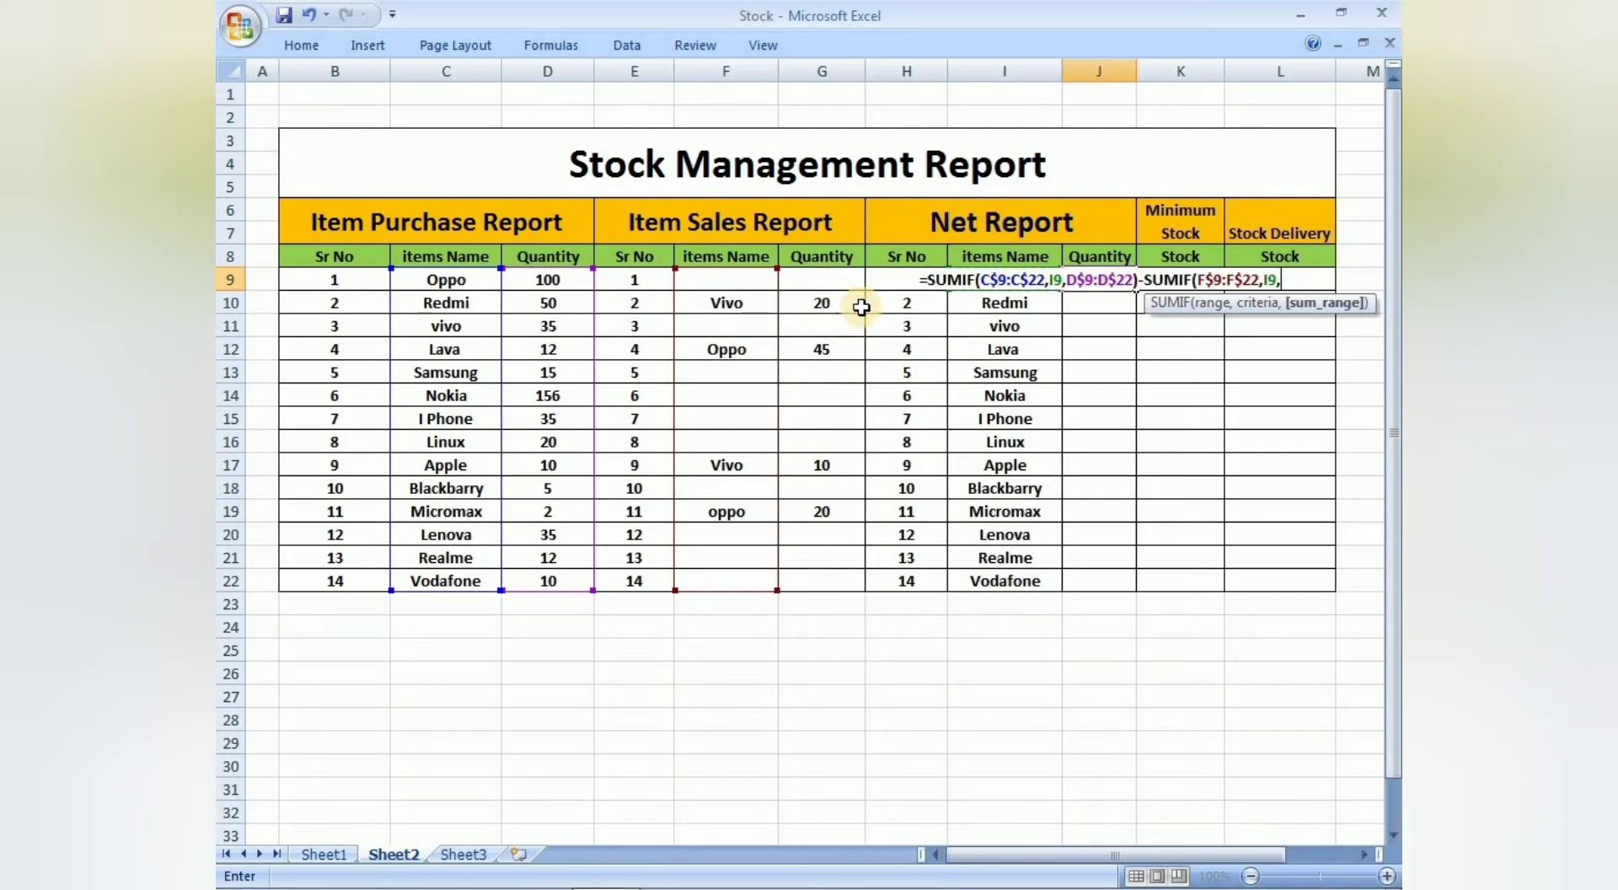
pyautogui.moveTo(830, 281); pyautogui.dragTo(830, 304)
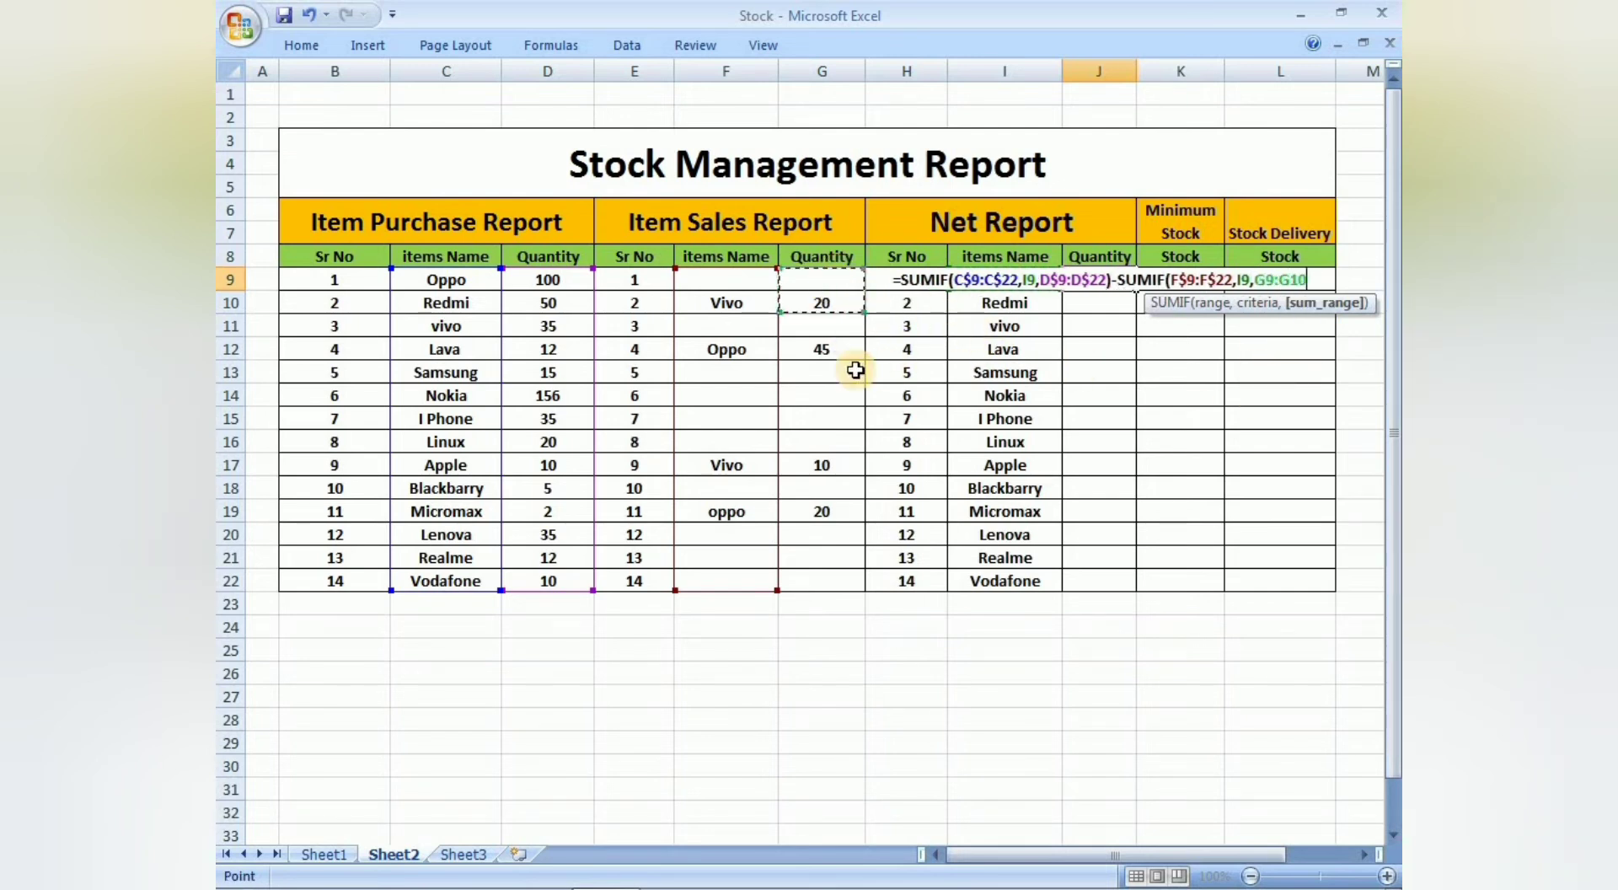
pyautogui.moveTo(855, 371); pyautogui.dragTo(818, 576)
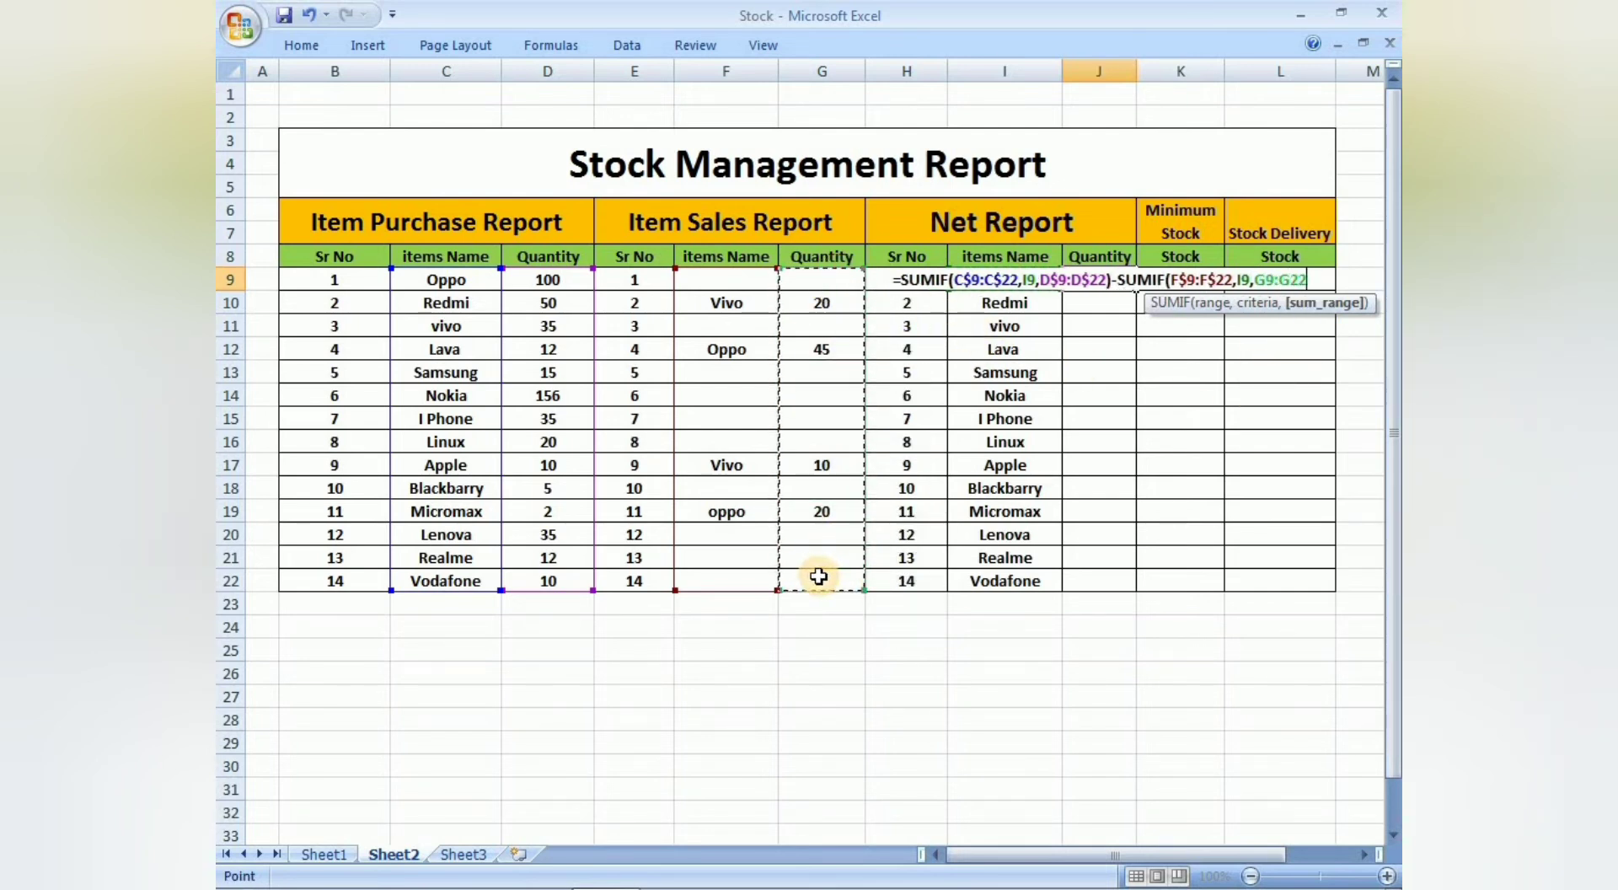
# Lock only the rows of the second SUMIF's sum range as G$9:G$22, then close and enter the J9 formula
pyautogui.press('F4')
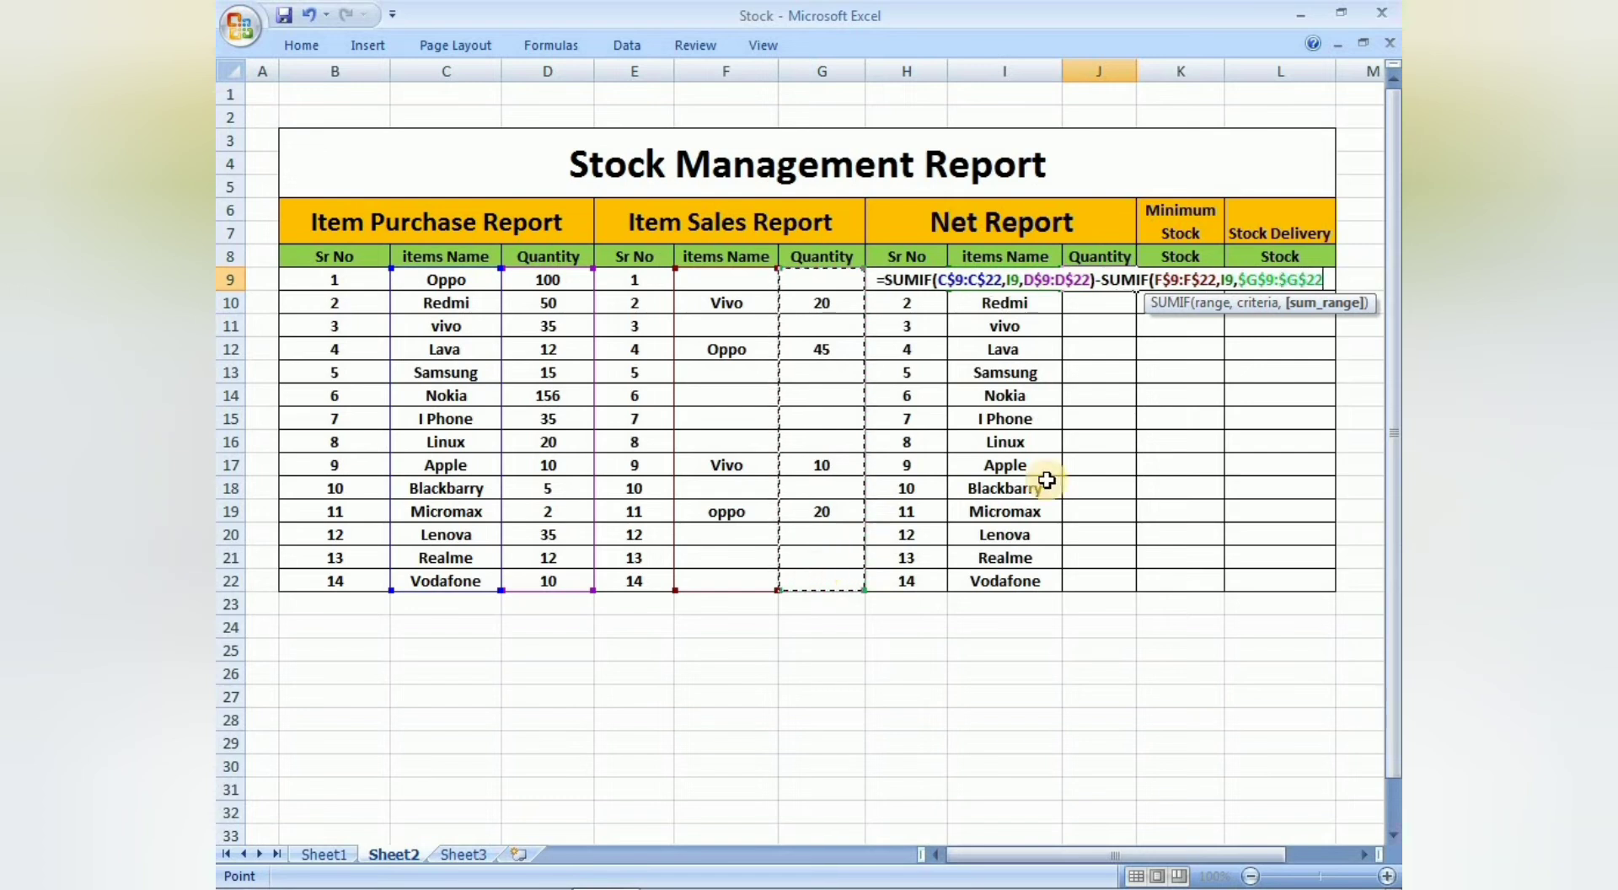
pyautogui.click(1289, 281)
pyautogui.press('BackSpace')
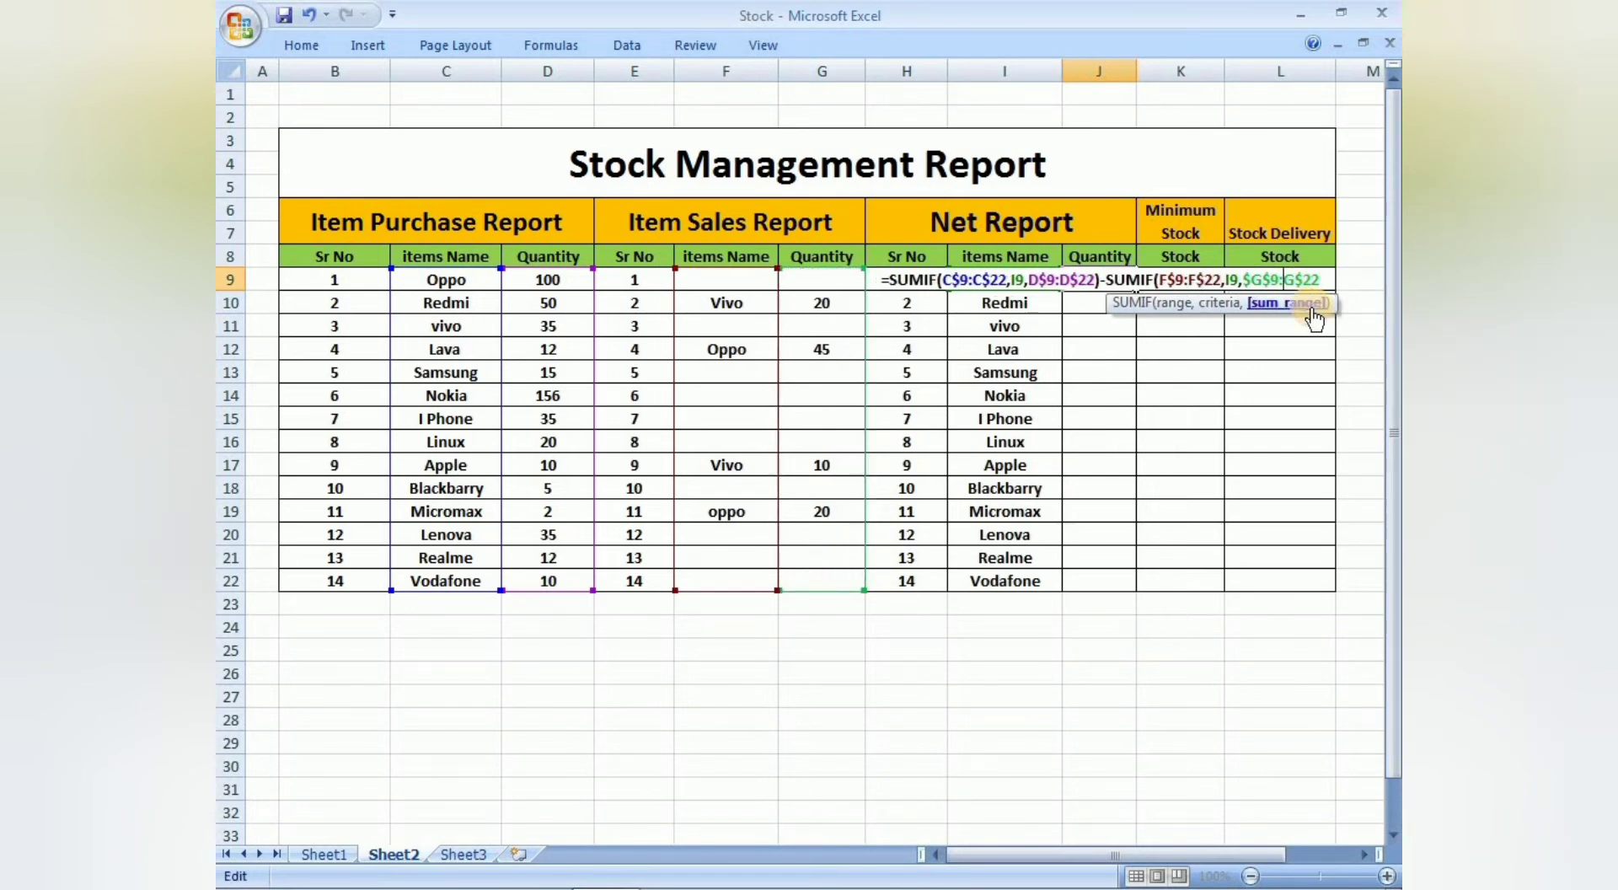
pyautogui.click(1255, 280)
pyautogui.press('BackSpace')
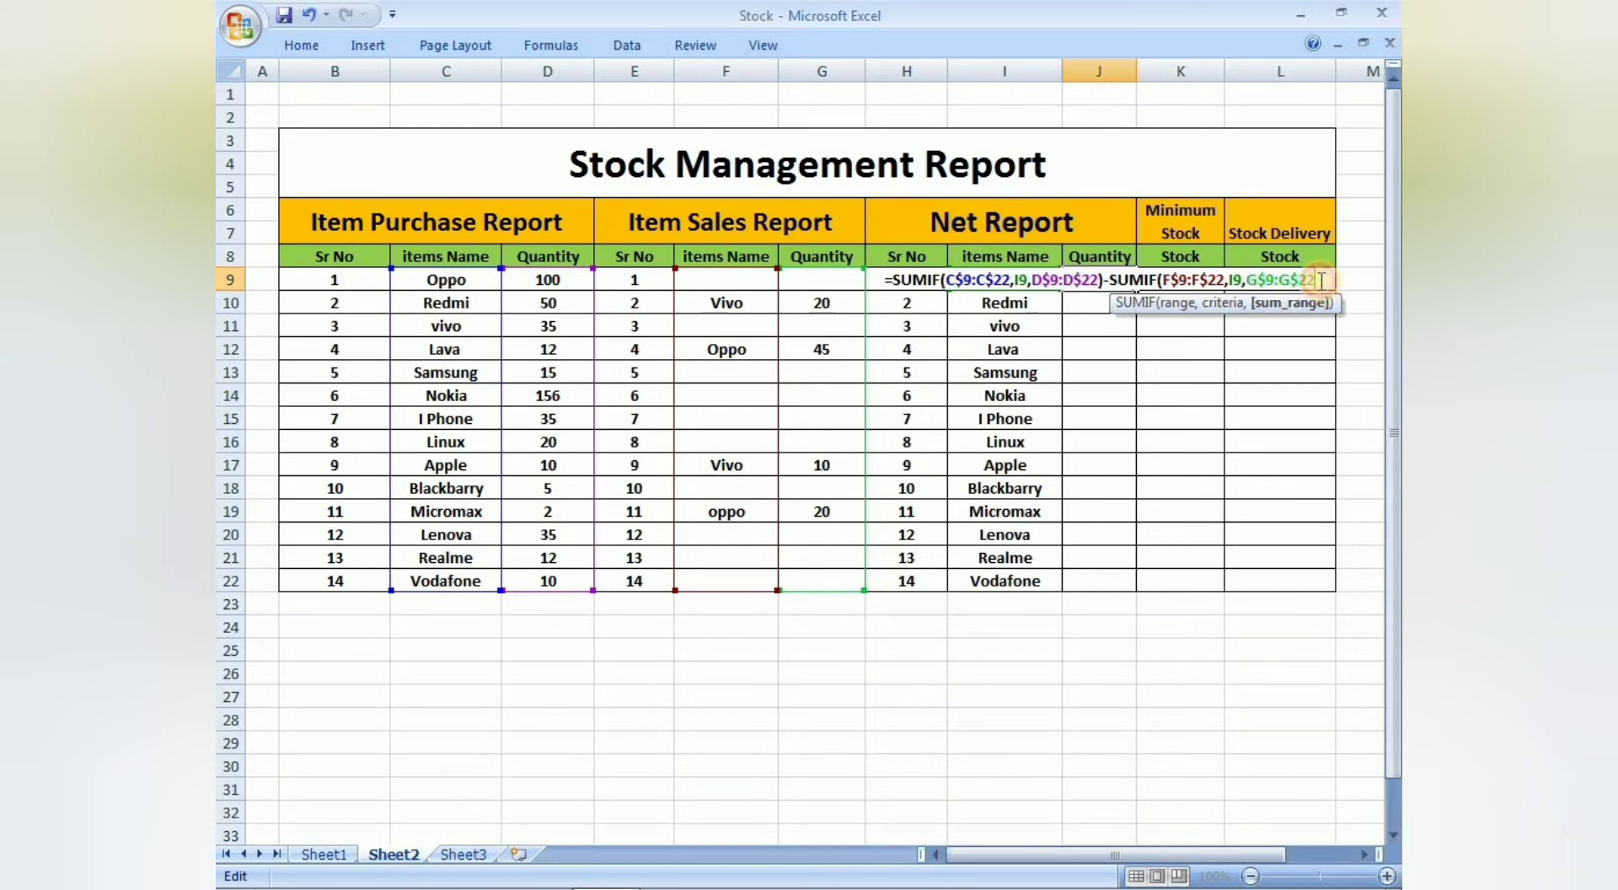
pyautogui.write(')')
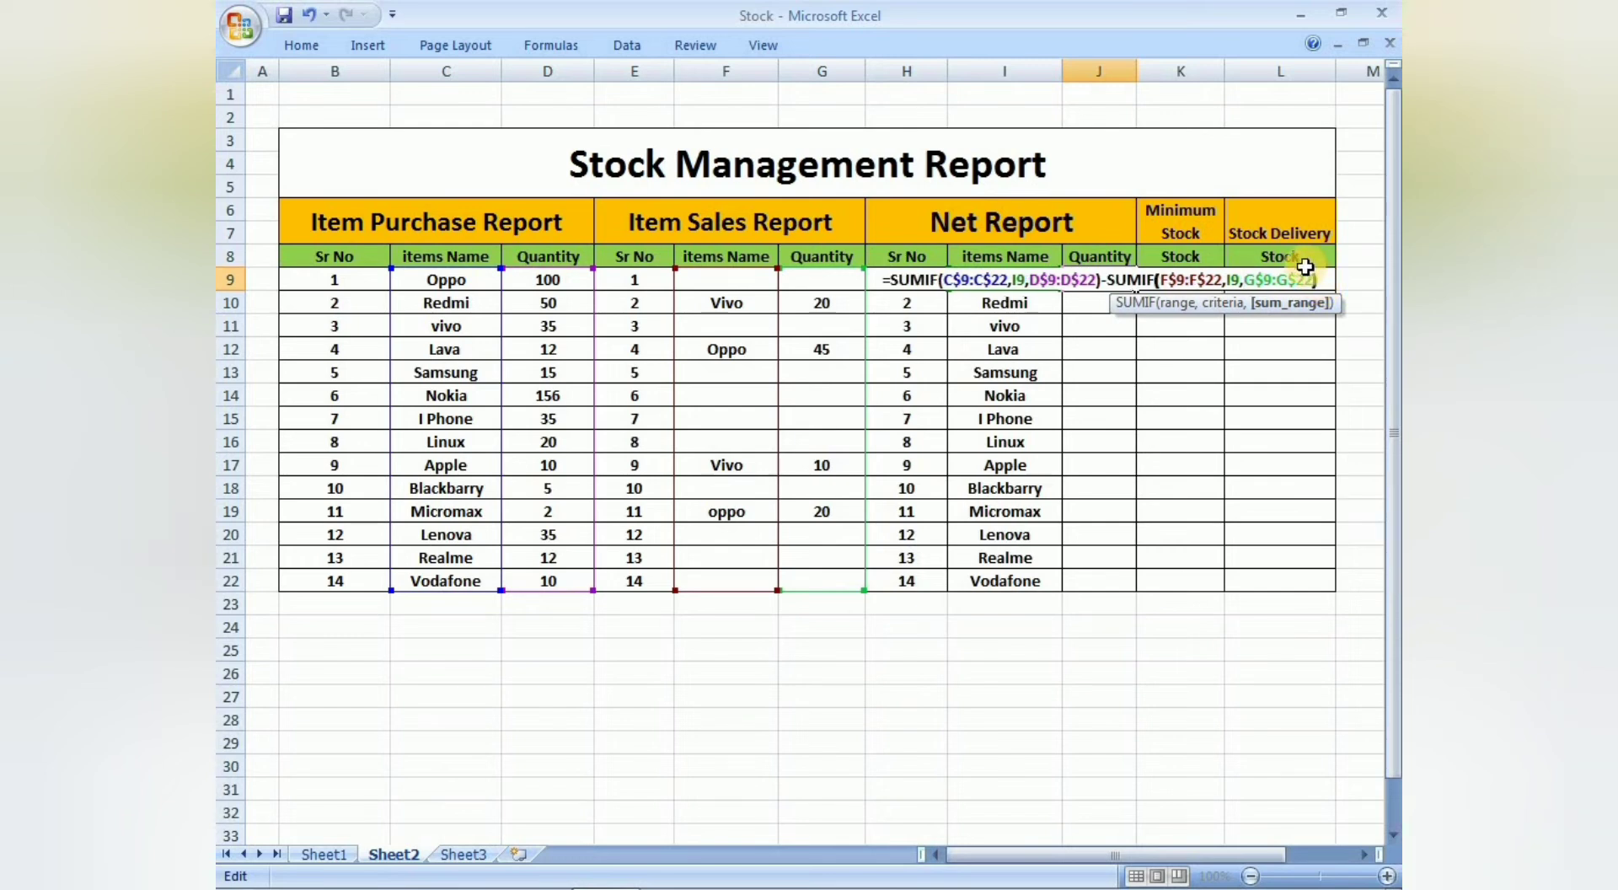
pyautogui.press('Return')
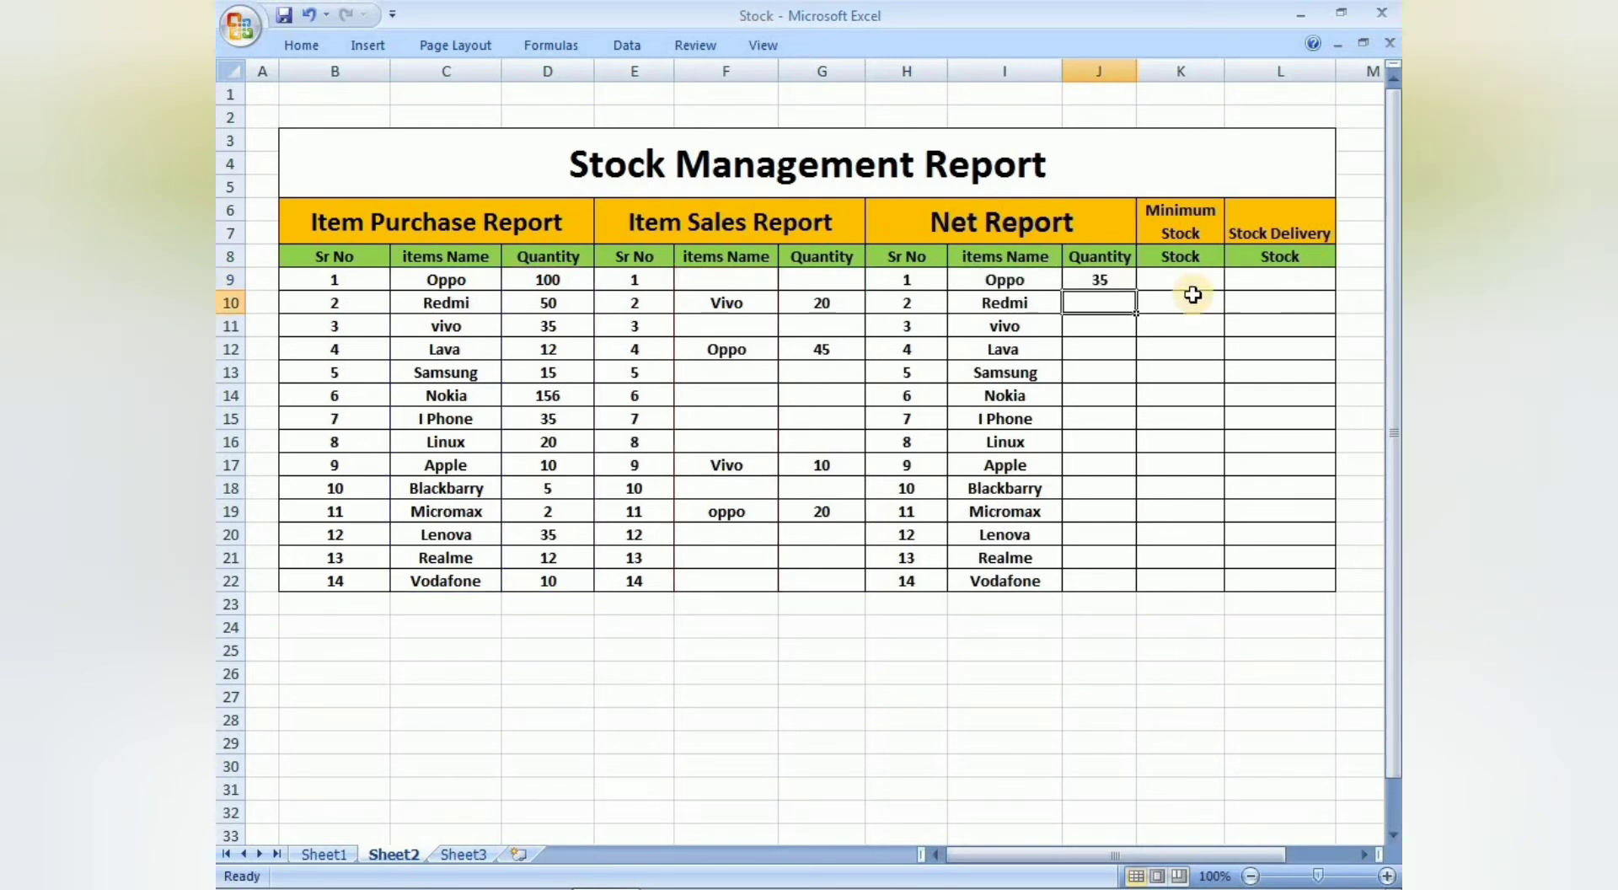
# Copy the net quantity formula from J9 down through J22 for all the items
pyautogui.click(1098, 275)
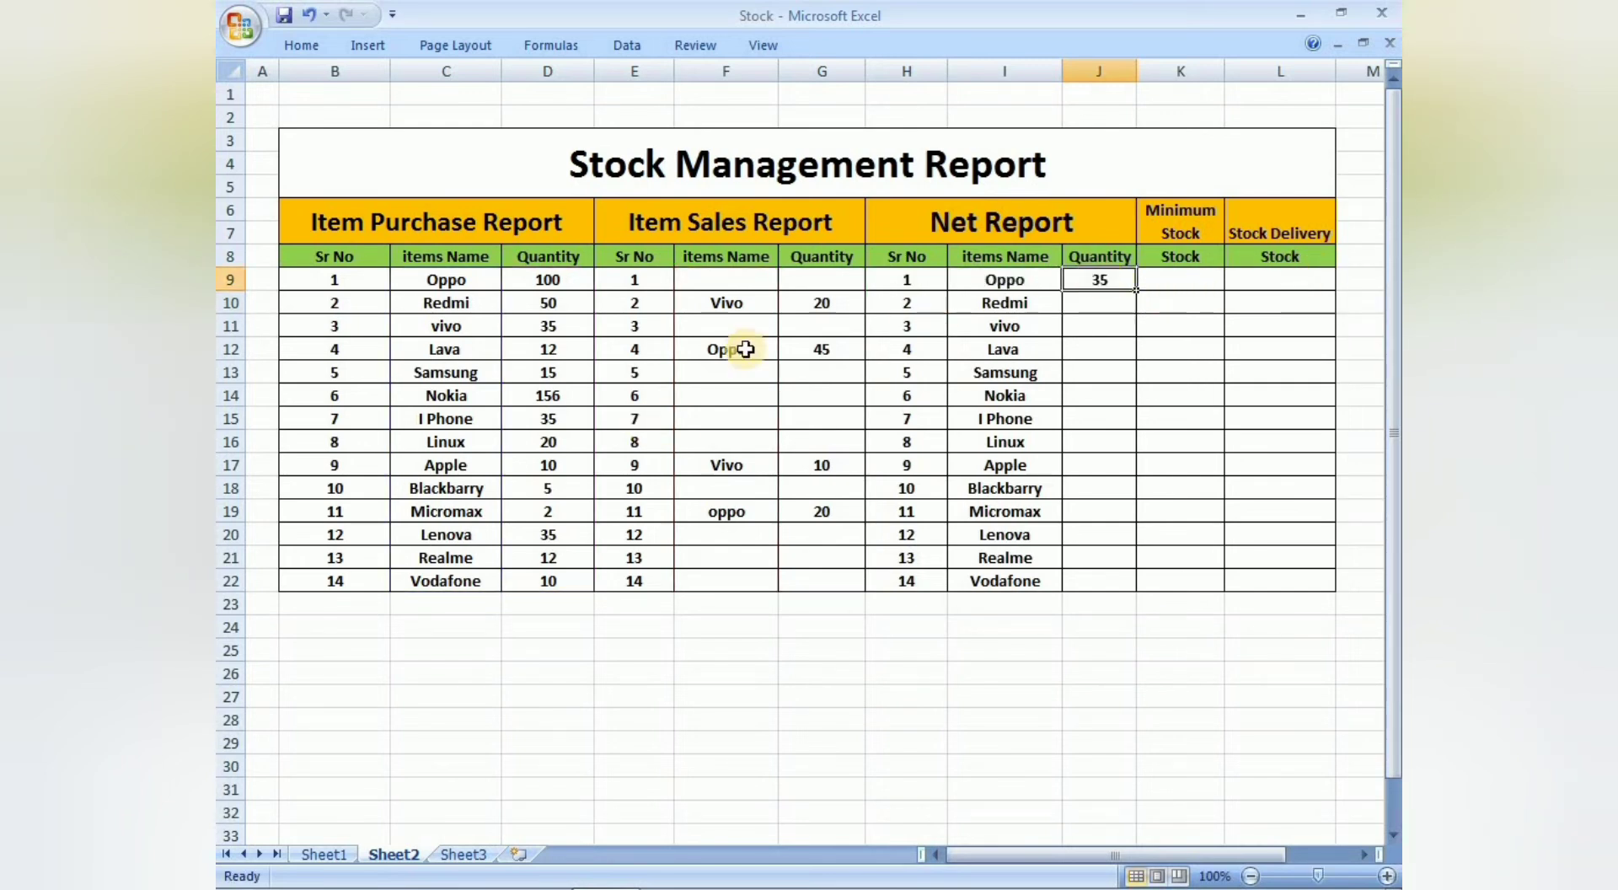
pyautogui.click(804, 349)
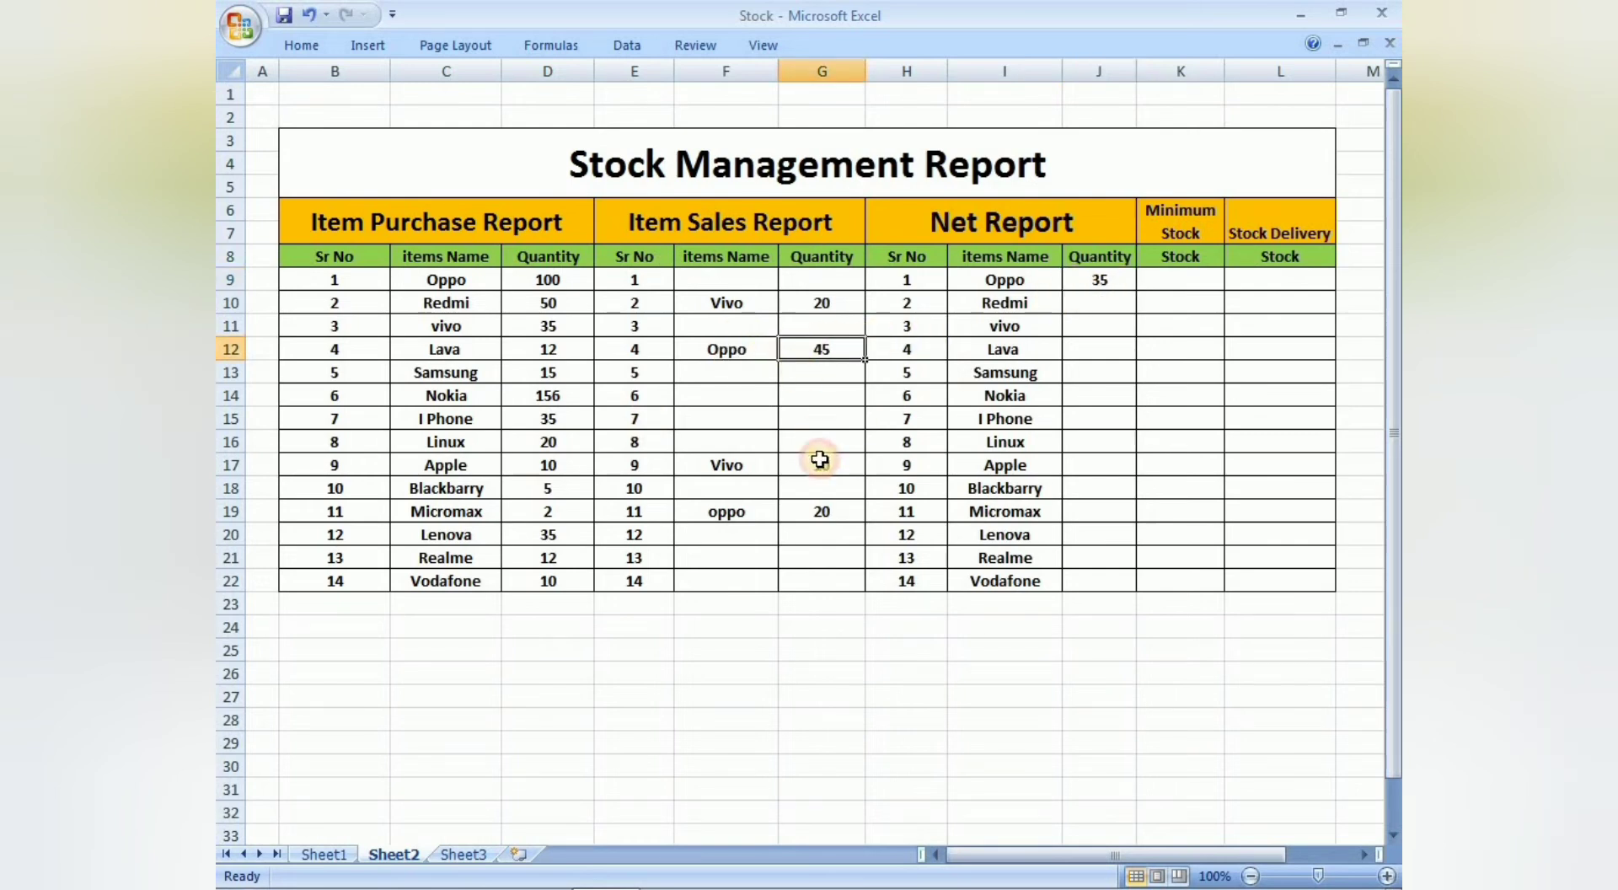
pyautogui.click(825, 506)
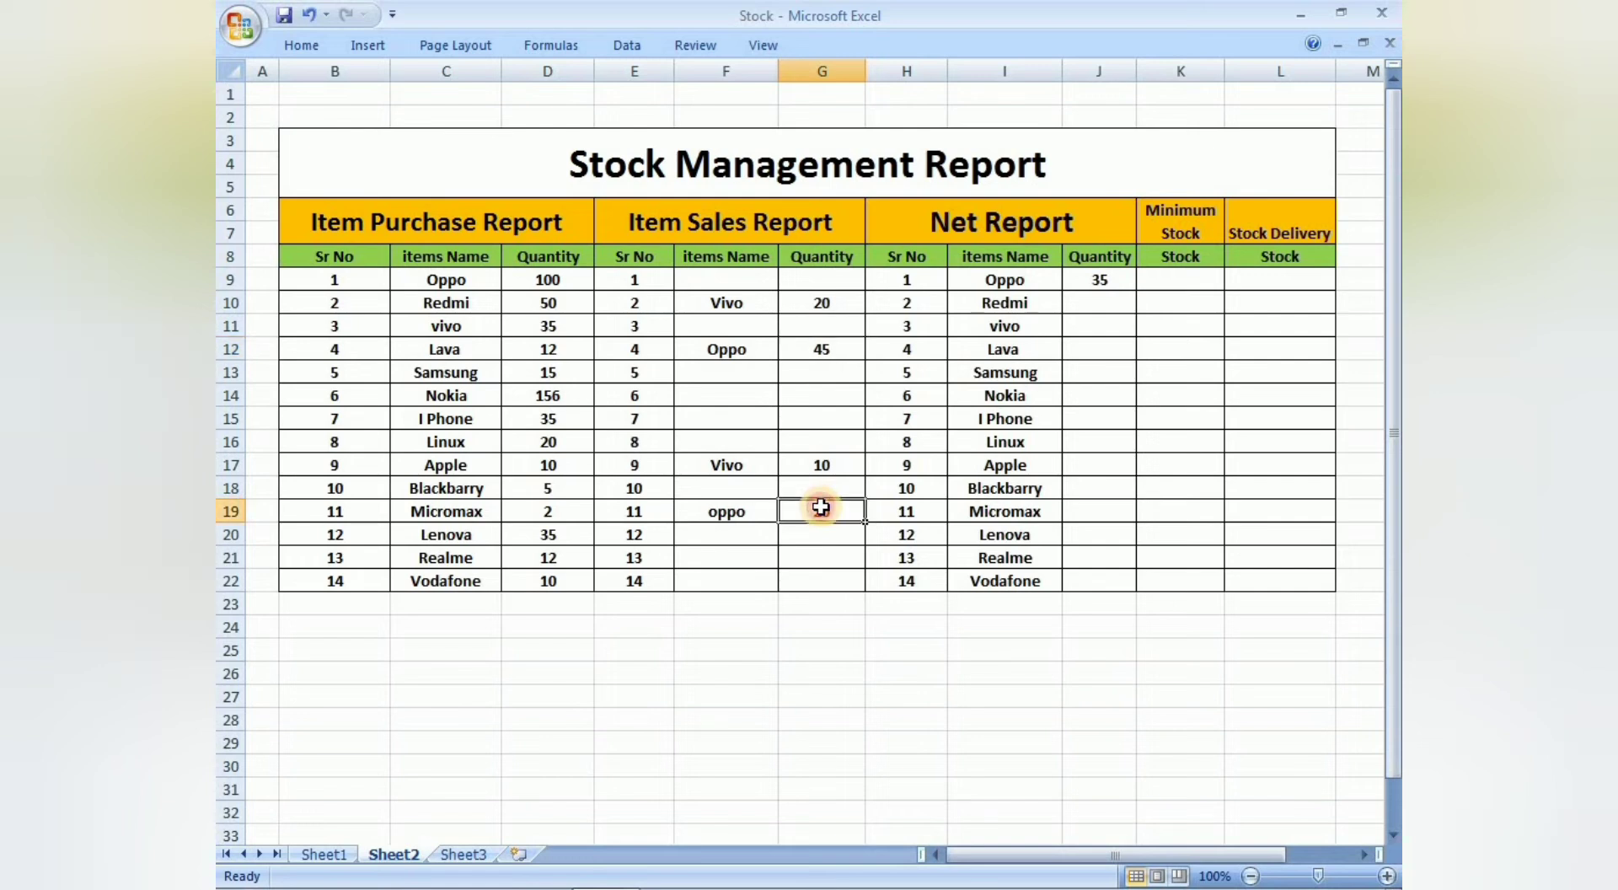
pyautogui.click(538, 279)
pyautogui.click(1100, 282)
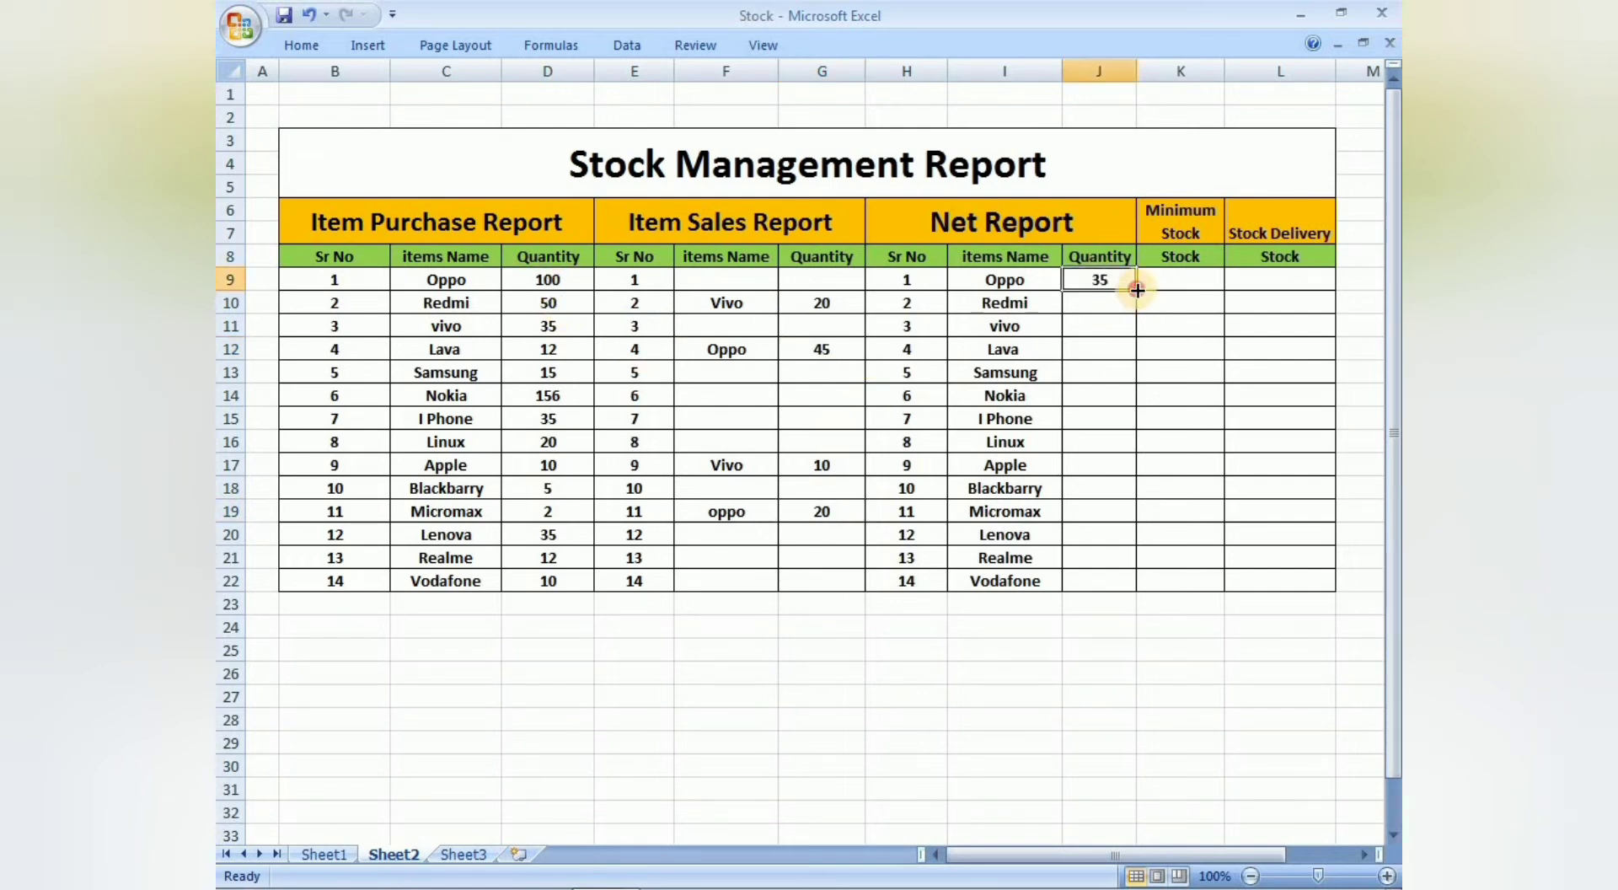
pyautogui.moveTo(1137, 289); pyautogui.dragTo(1120, 581)
pyautogui.click(1101, 398)
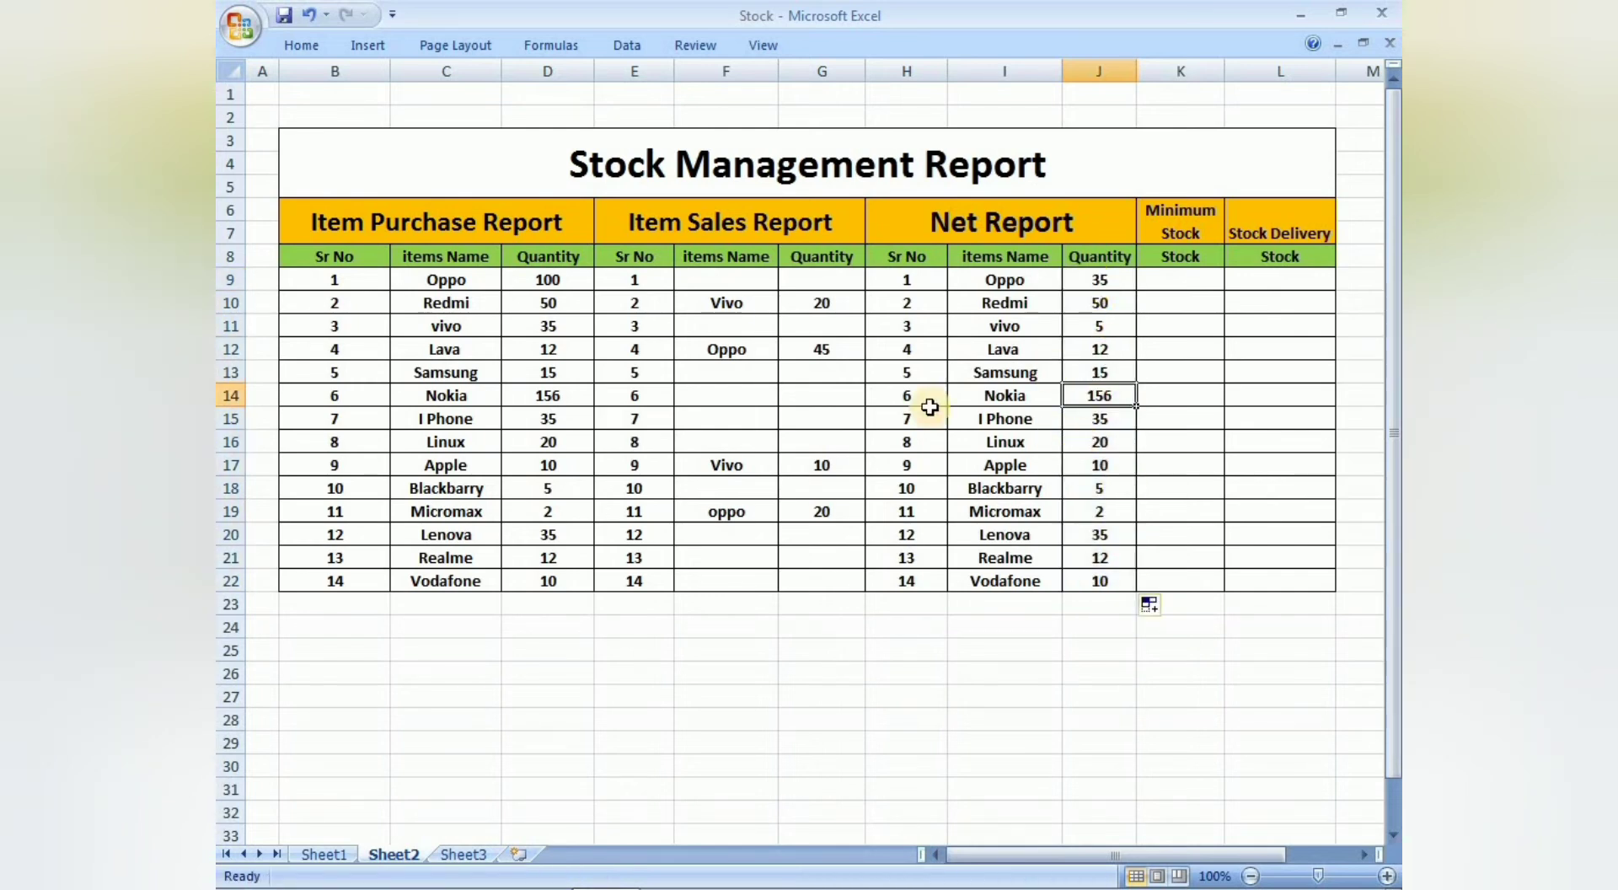
# Record a Redmi sale with a quantity of 50 in row 14 of the sales report and check Redmi's net quantity
pyautogui.click(1002, 304)
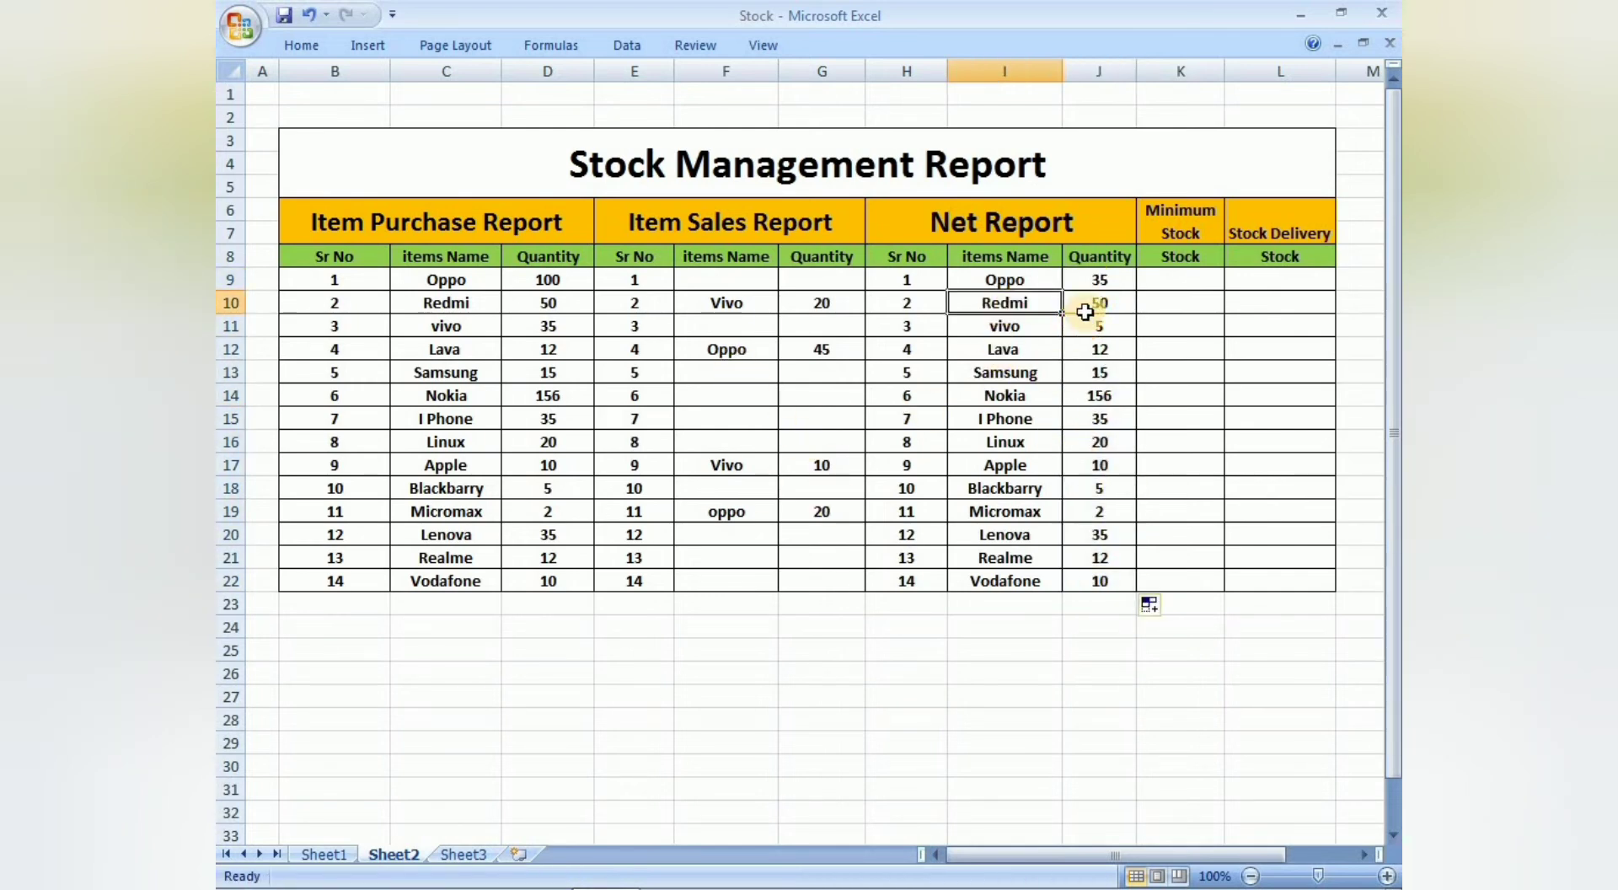
pyautogui.click(715, 390)
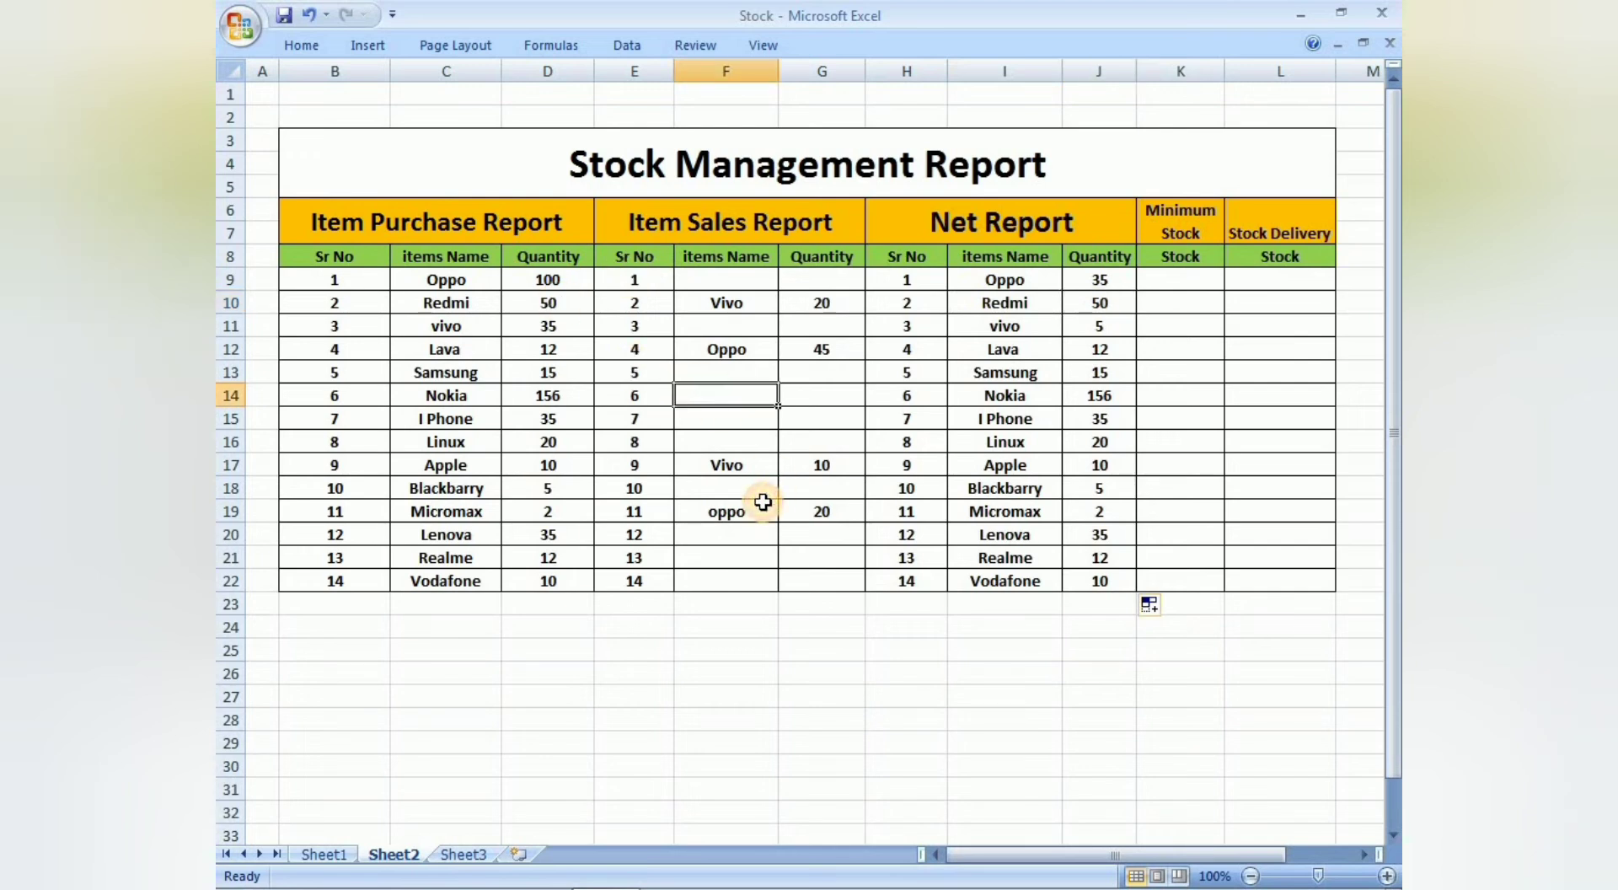
pyautogui.write('Re')
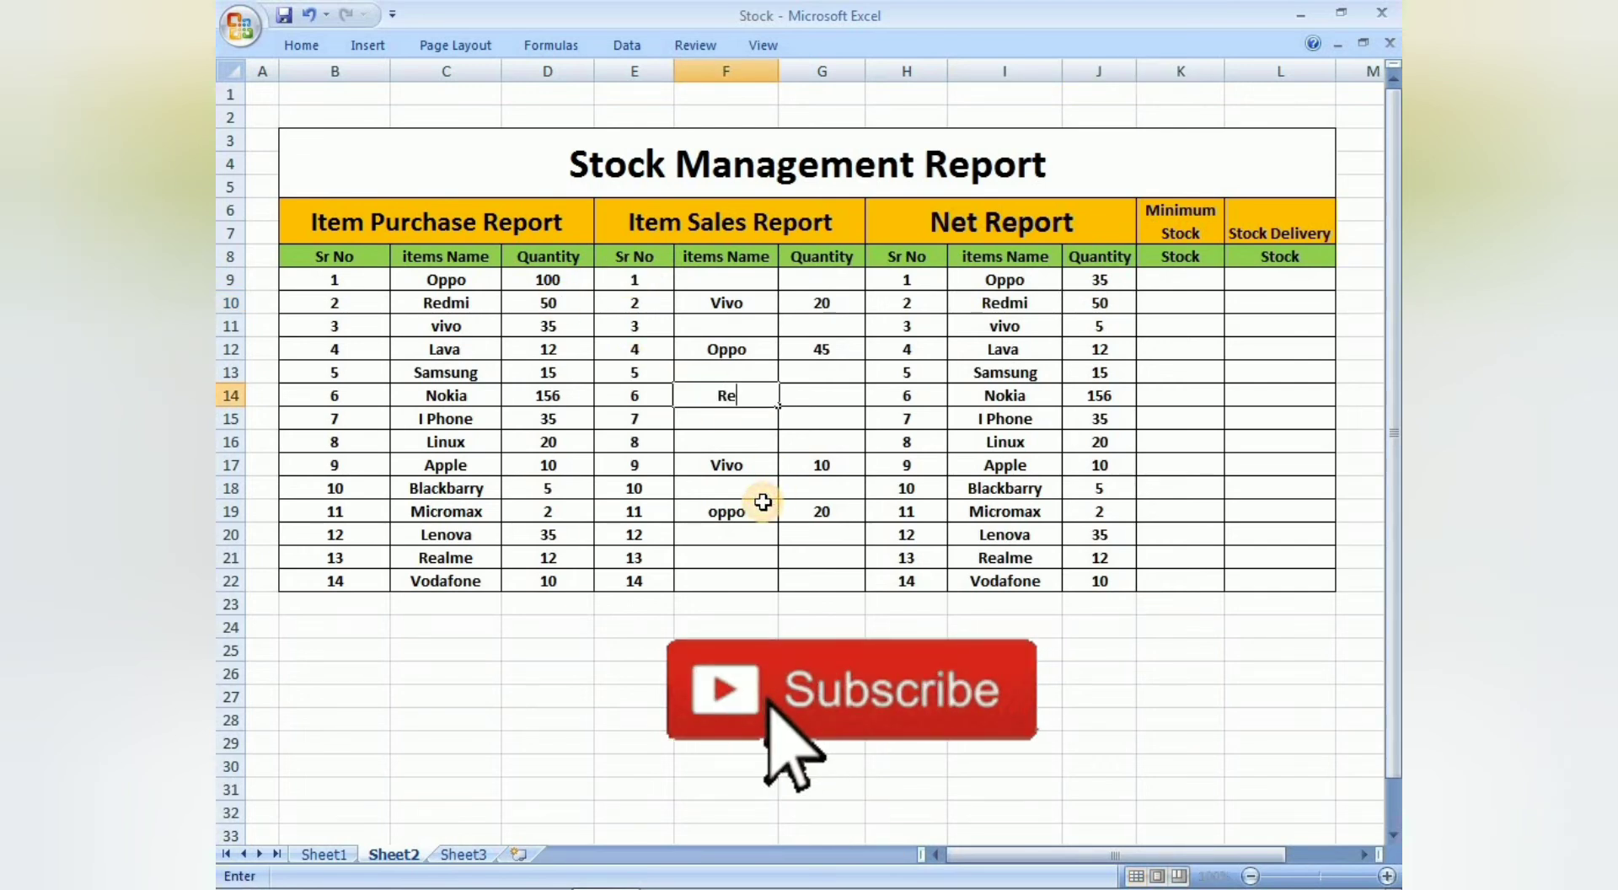
pyautogui.write('dmi')
pyautogui.press('Tab')
pyautogui.write('5')
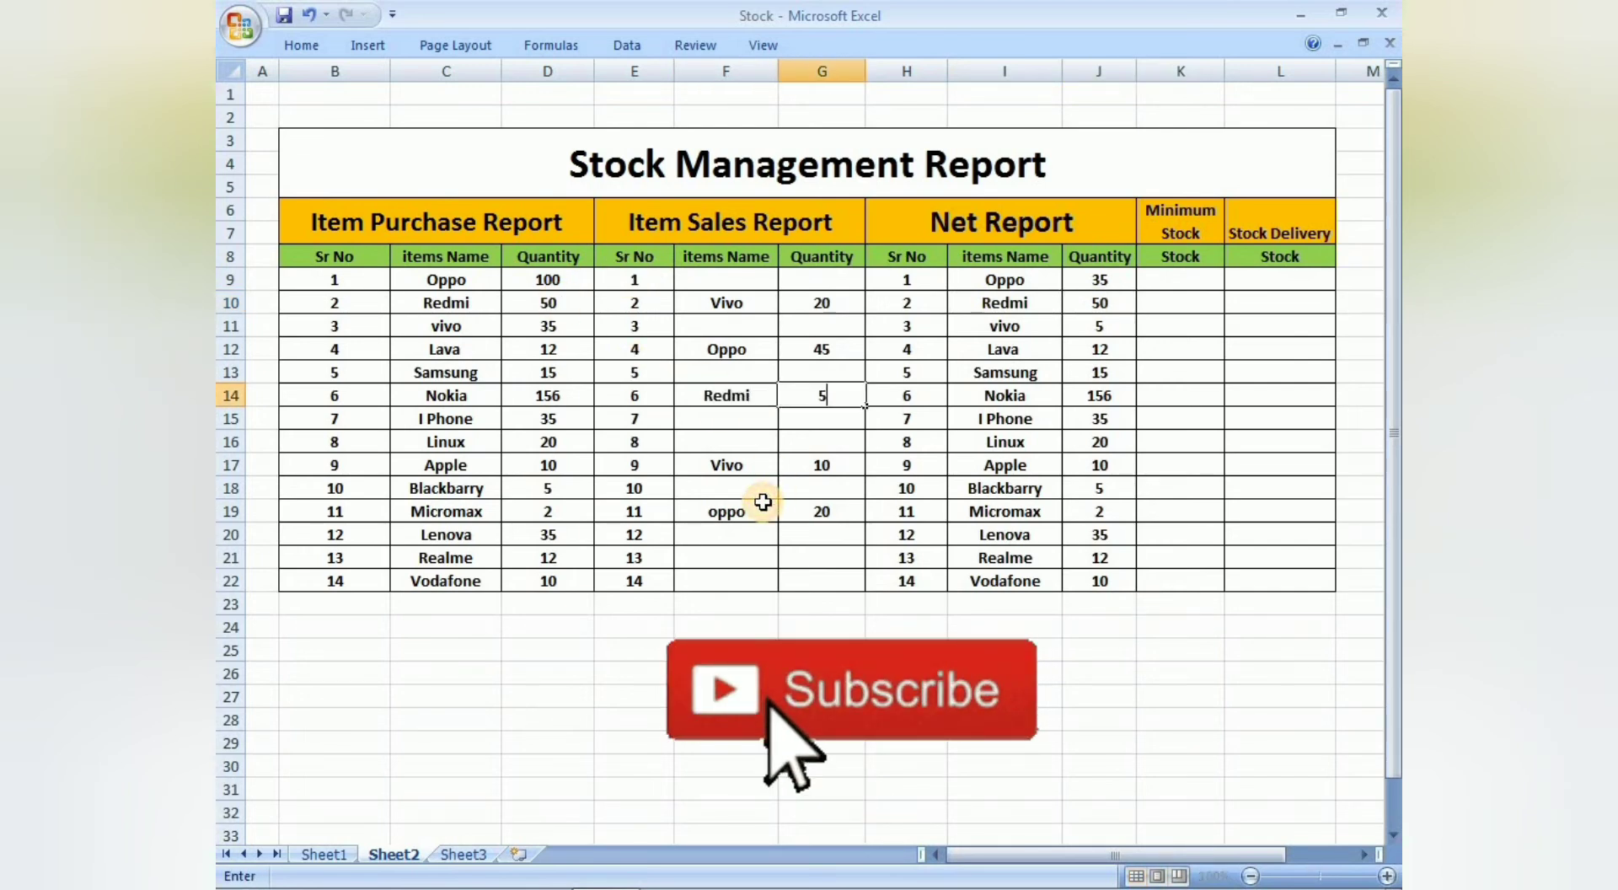
pyautogui.write('0')
pyautogui.press('Return')
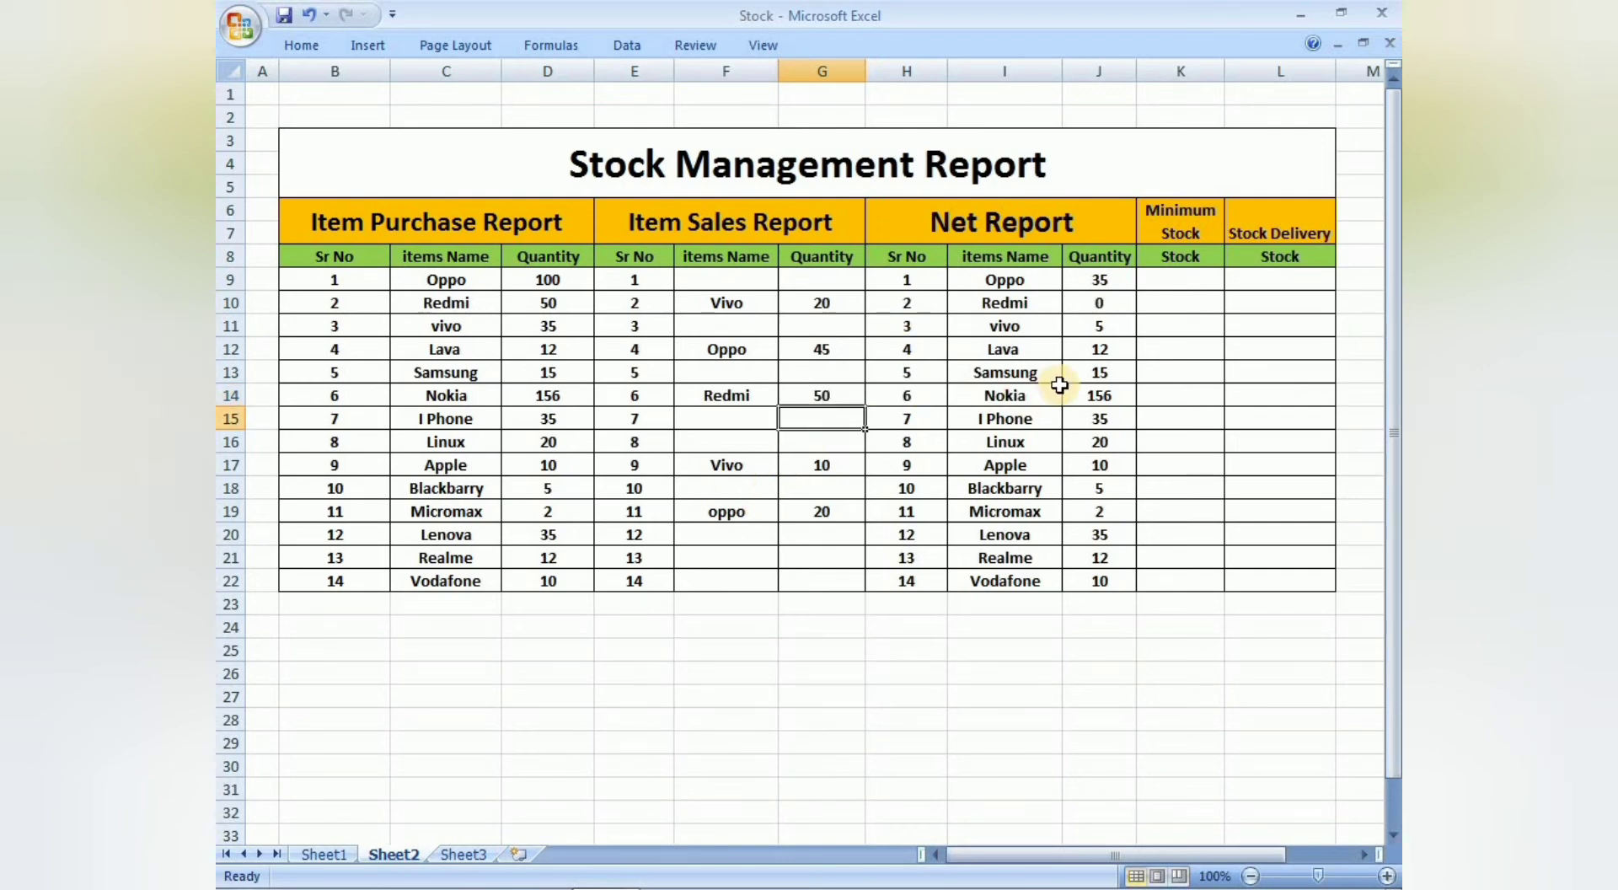
pyautogui.click(1091, 303)
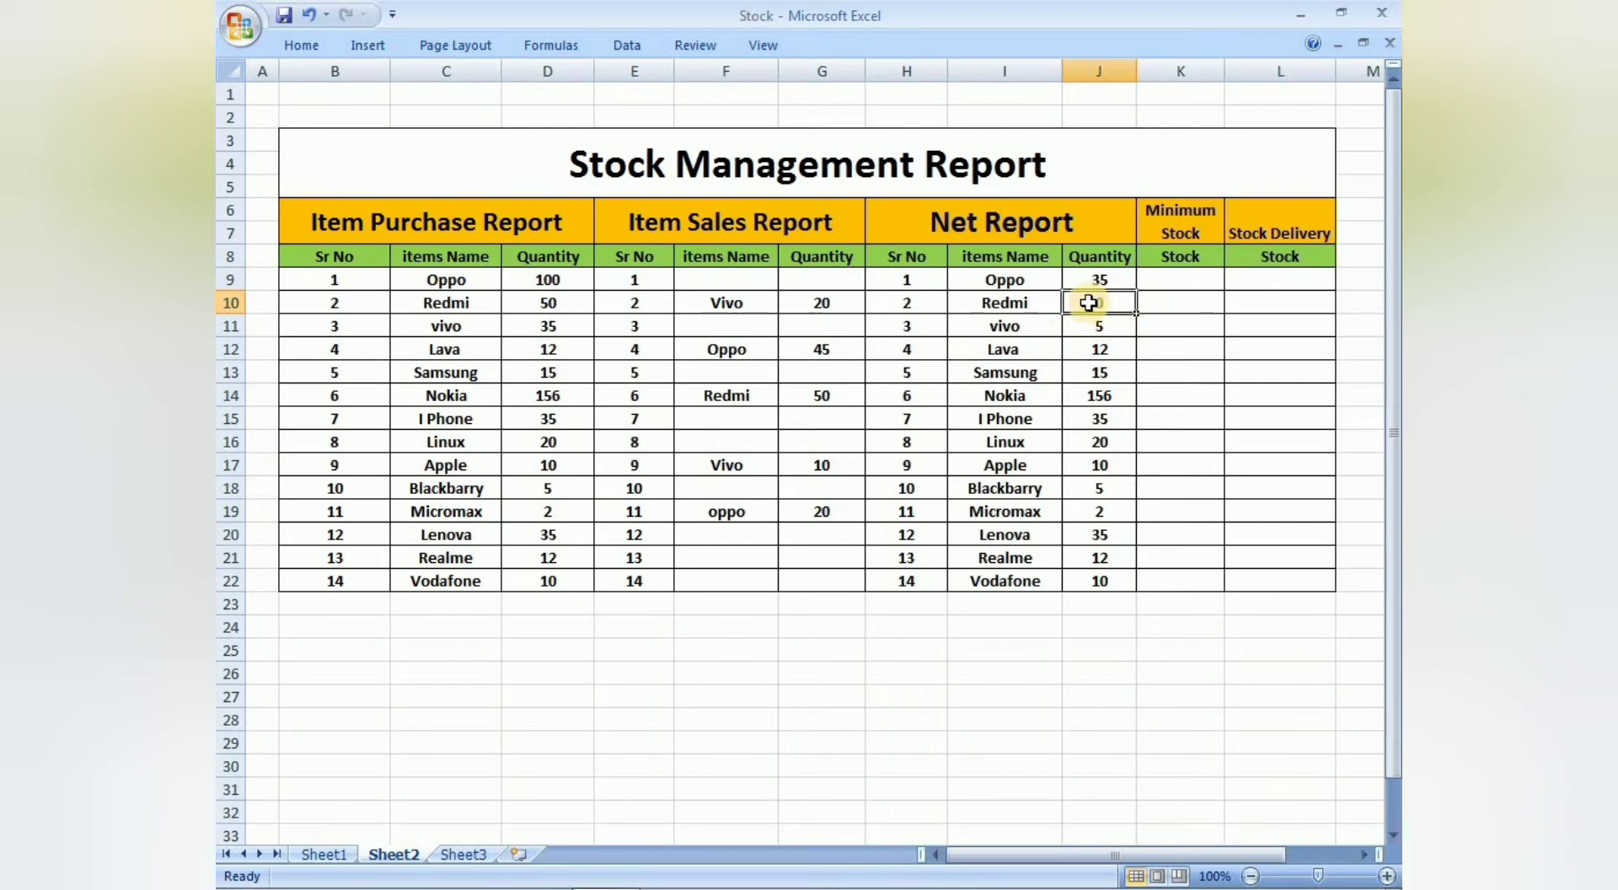
# Enter a minimum stock of 10 for every item in K9:K22
pyautogui.click(1175, 281)
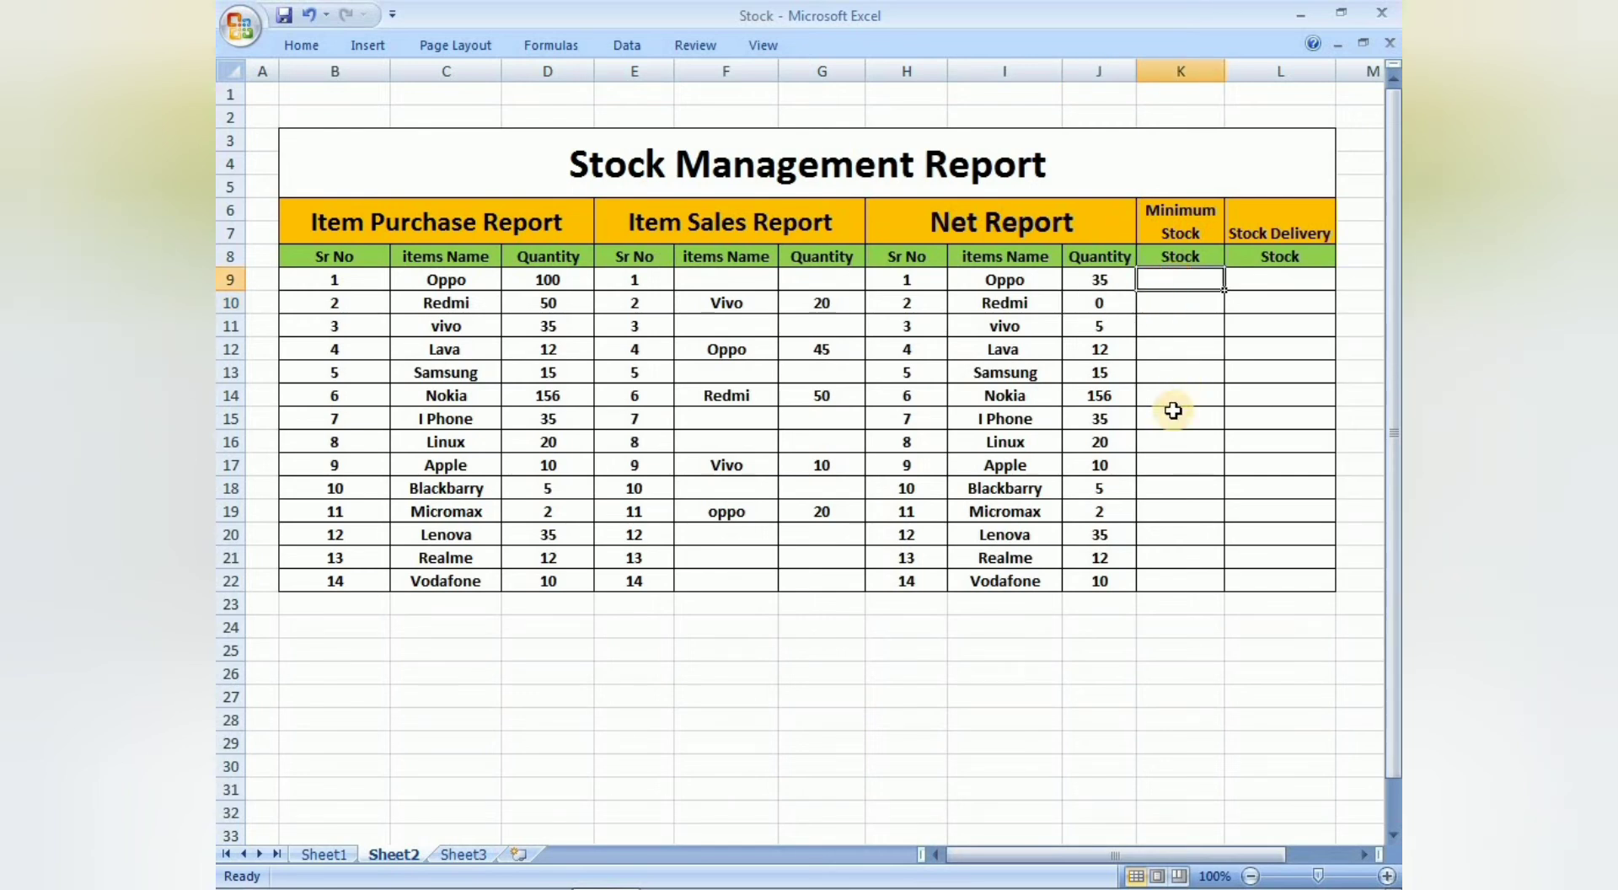
pyautogui.write('10')
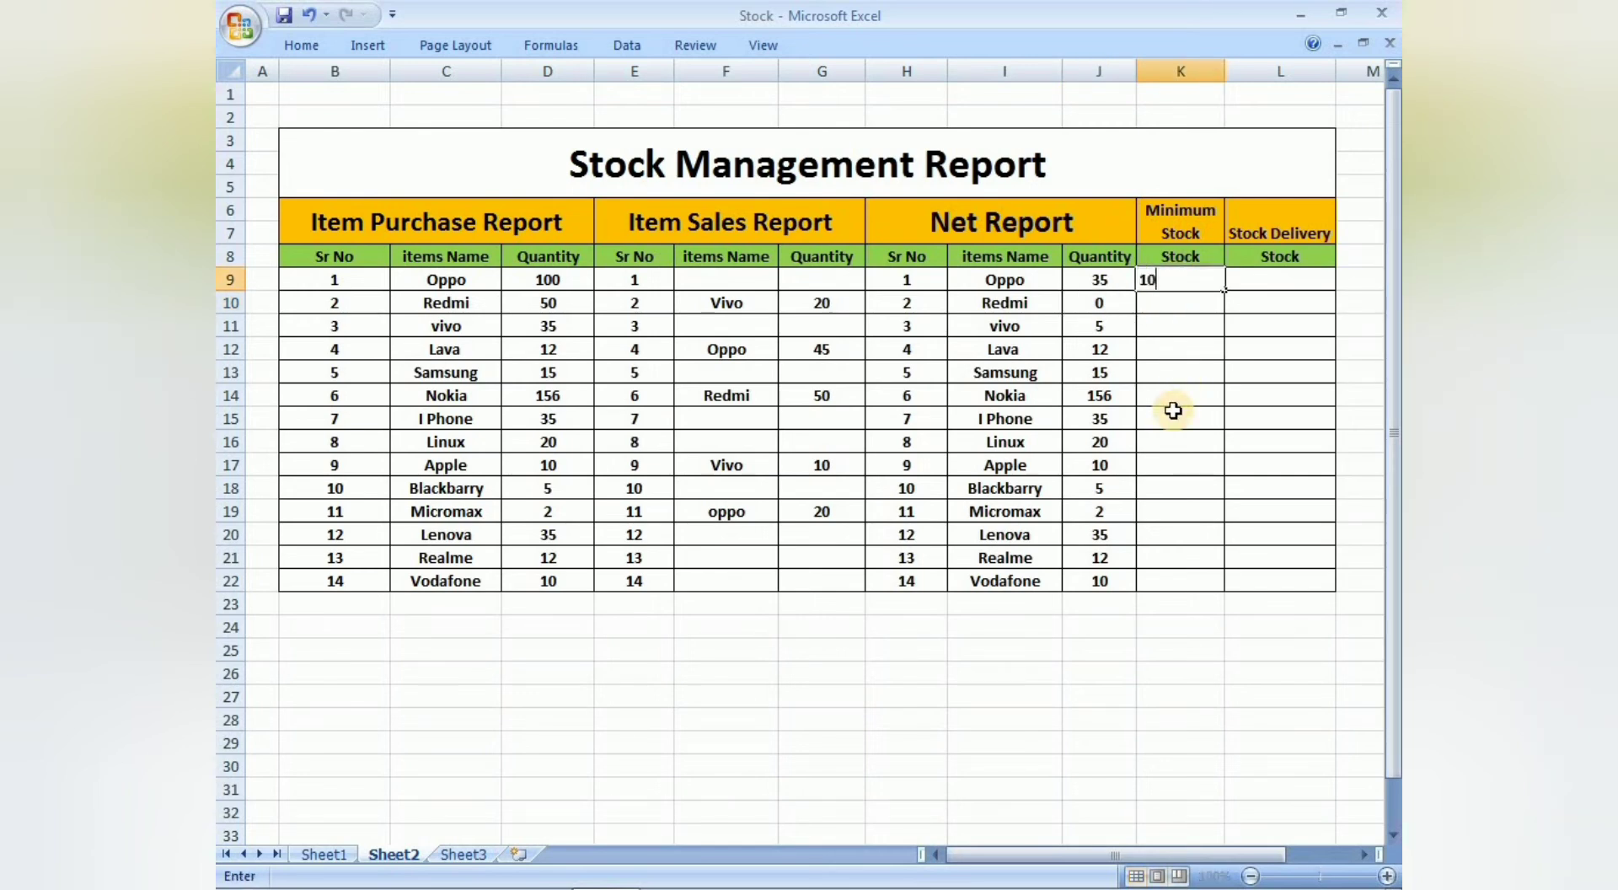
pyautogui.press('Return')
pyautogui.write('10')
pyautogui.press('Return')
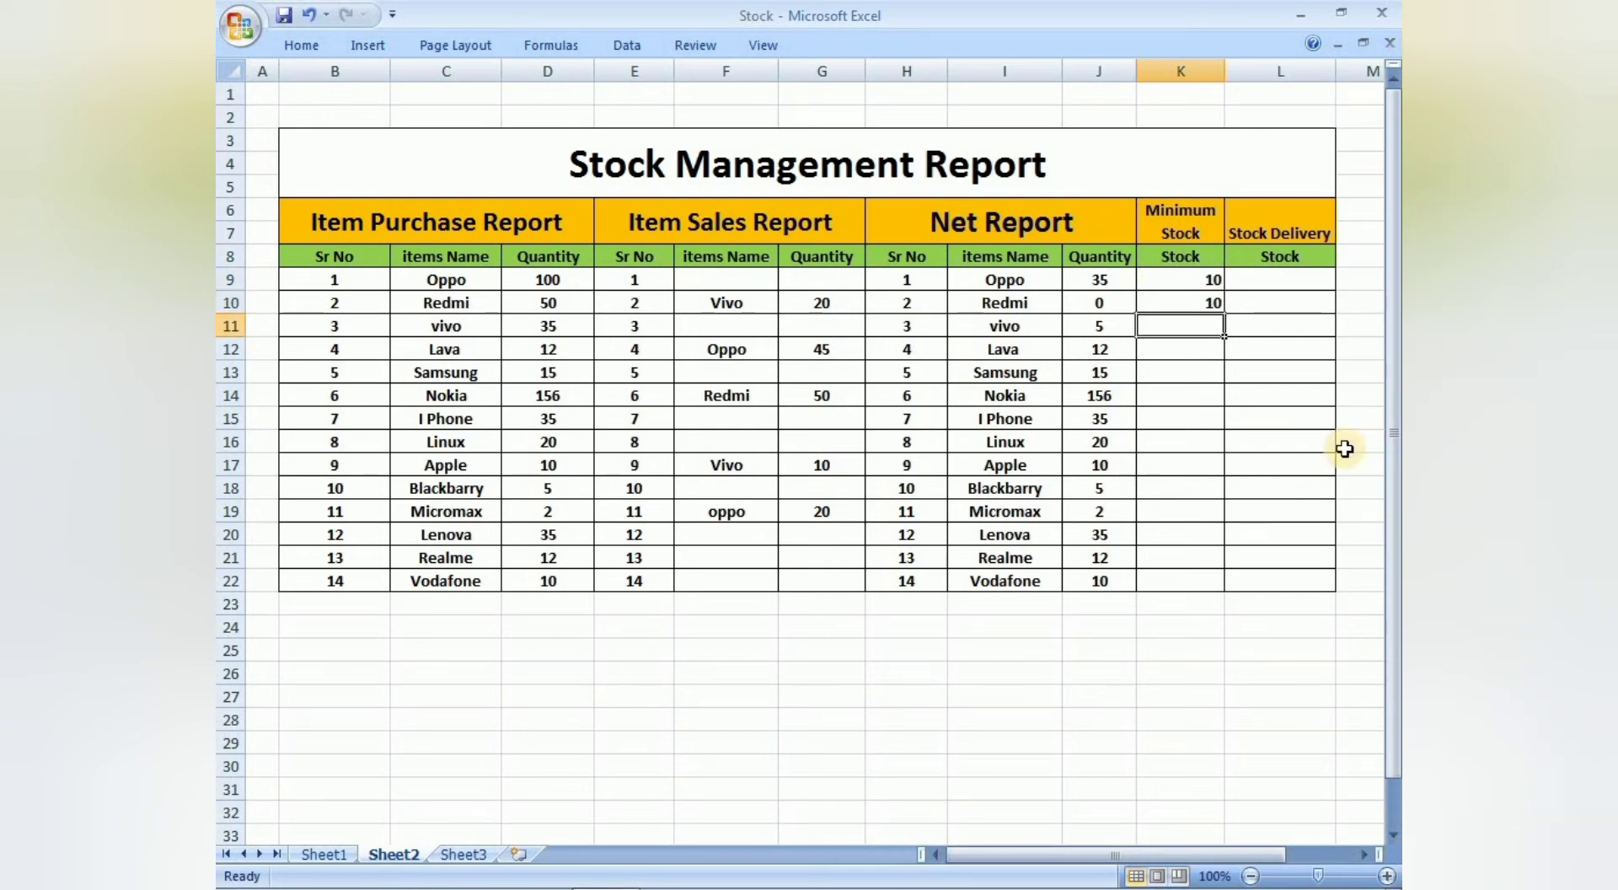
pyautogui.click(1174, 282)
pyautogui.moveTo(1224, 293); pyautogui.dragTo(1200, 570)
pyautogui.moveTo(1201, 580); pyautogui.dragTo(1193, 583)
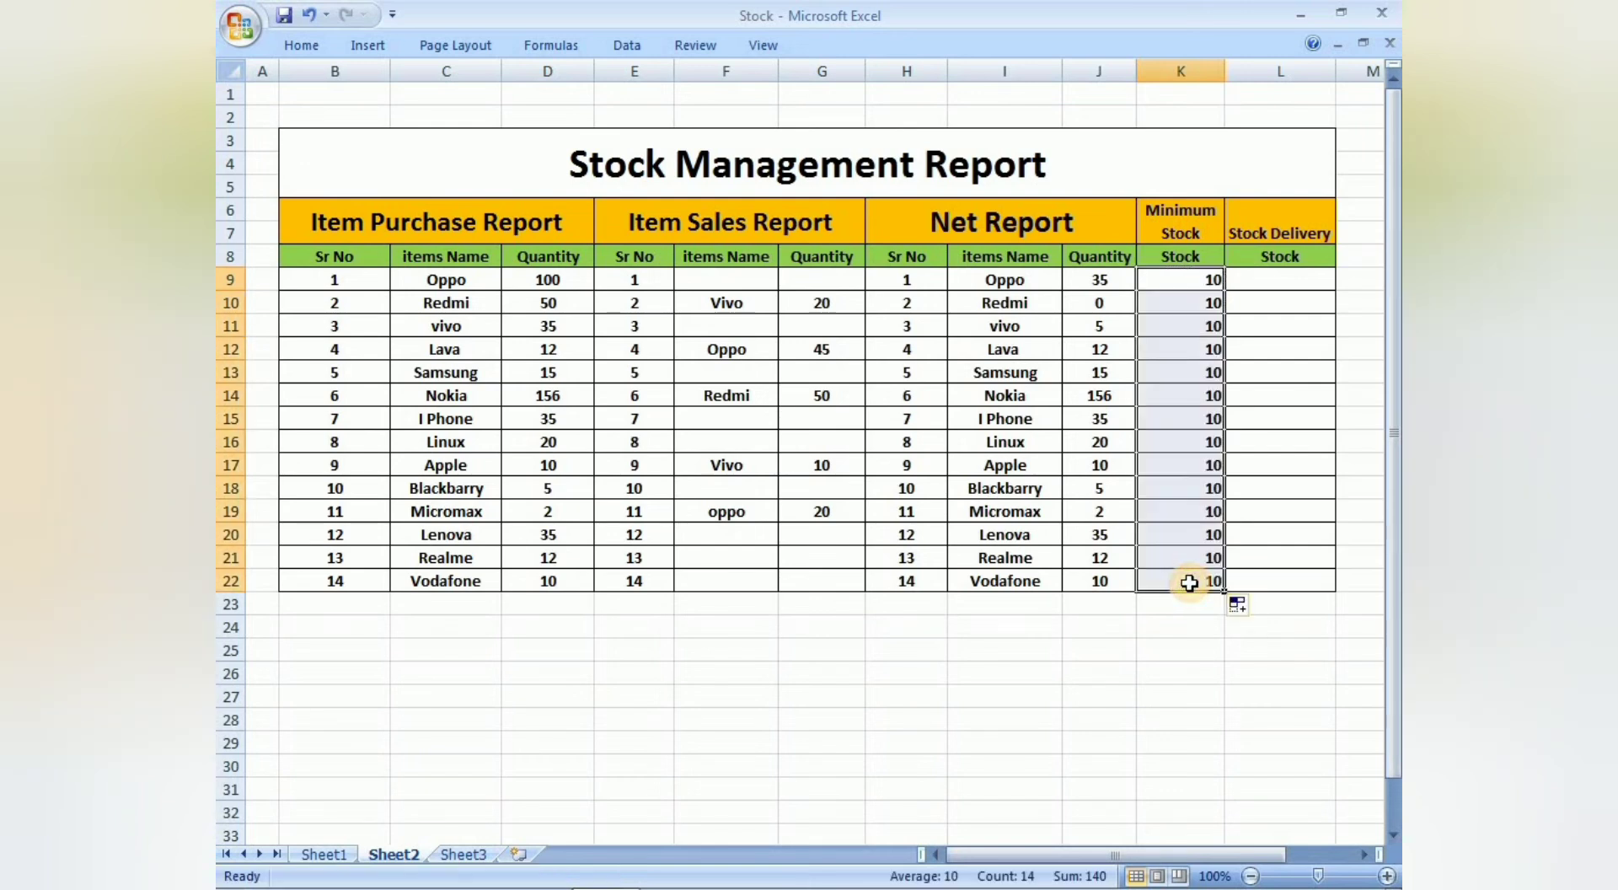
# Enter the stock delivery formula =IF(K9<10,"Out Of Stock","") in L9
pyautogui.click(1247, 283)
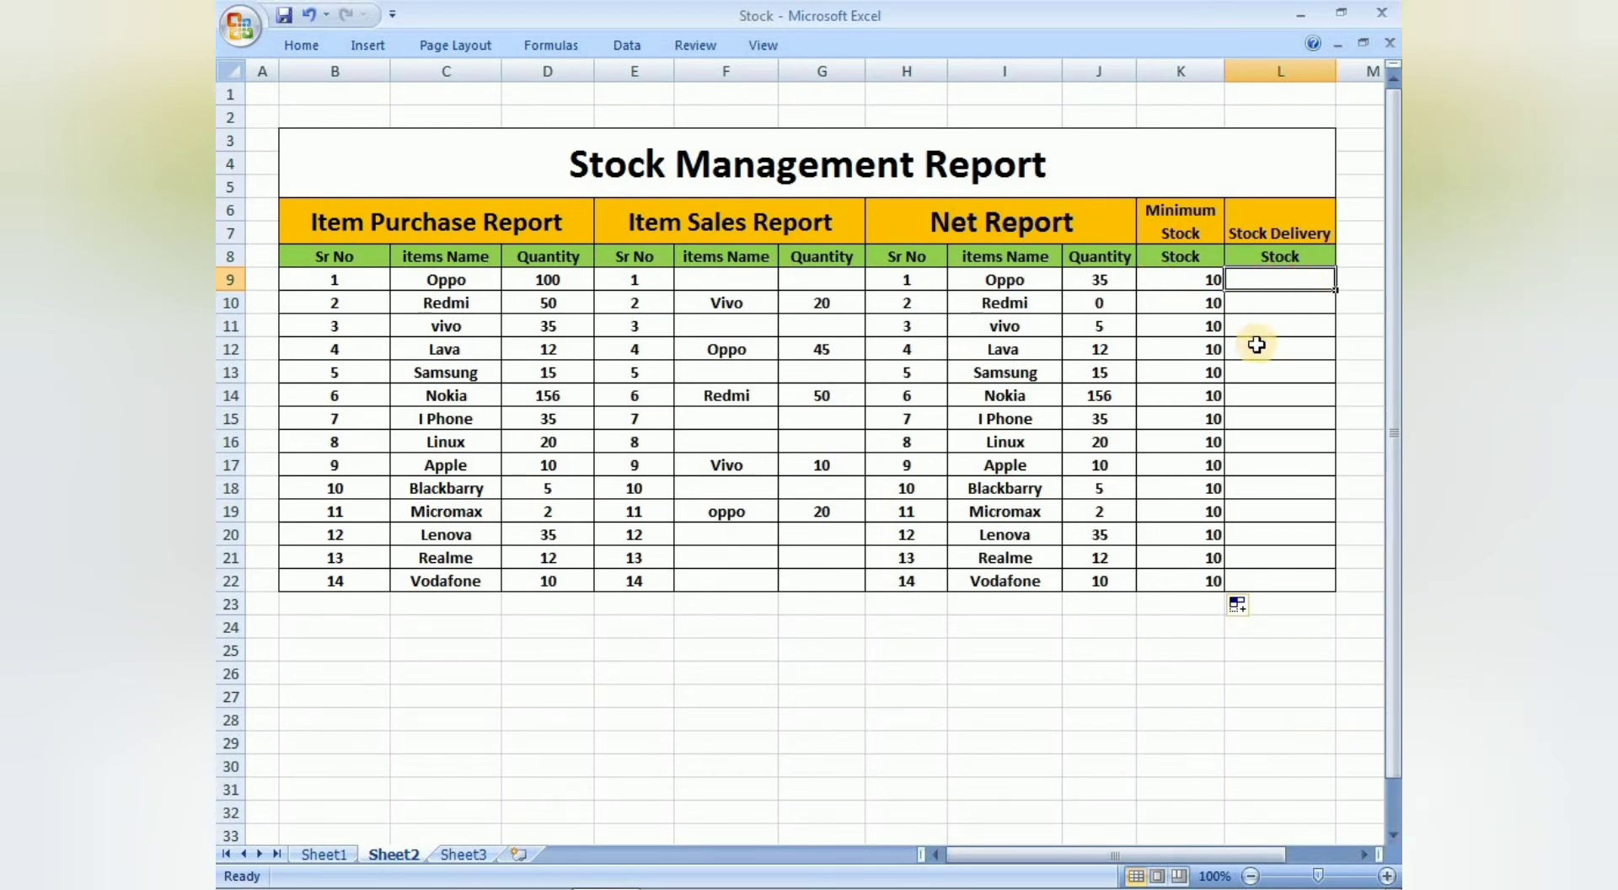
pyautogui.write('=if')
pyautogui.press('Tab')
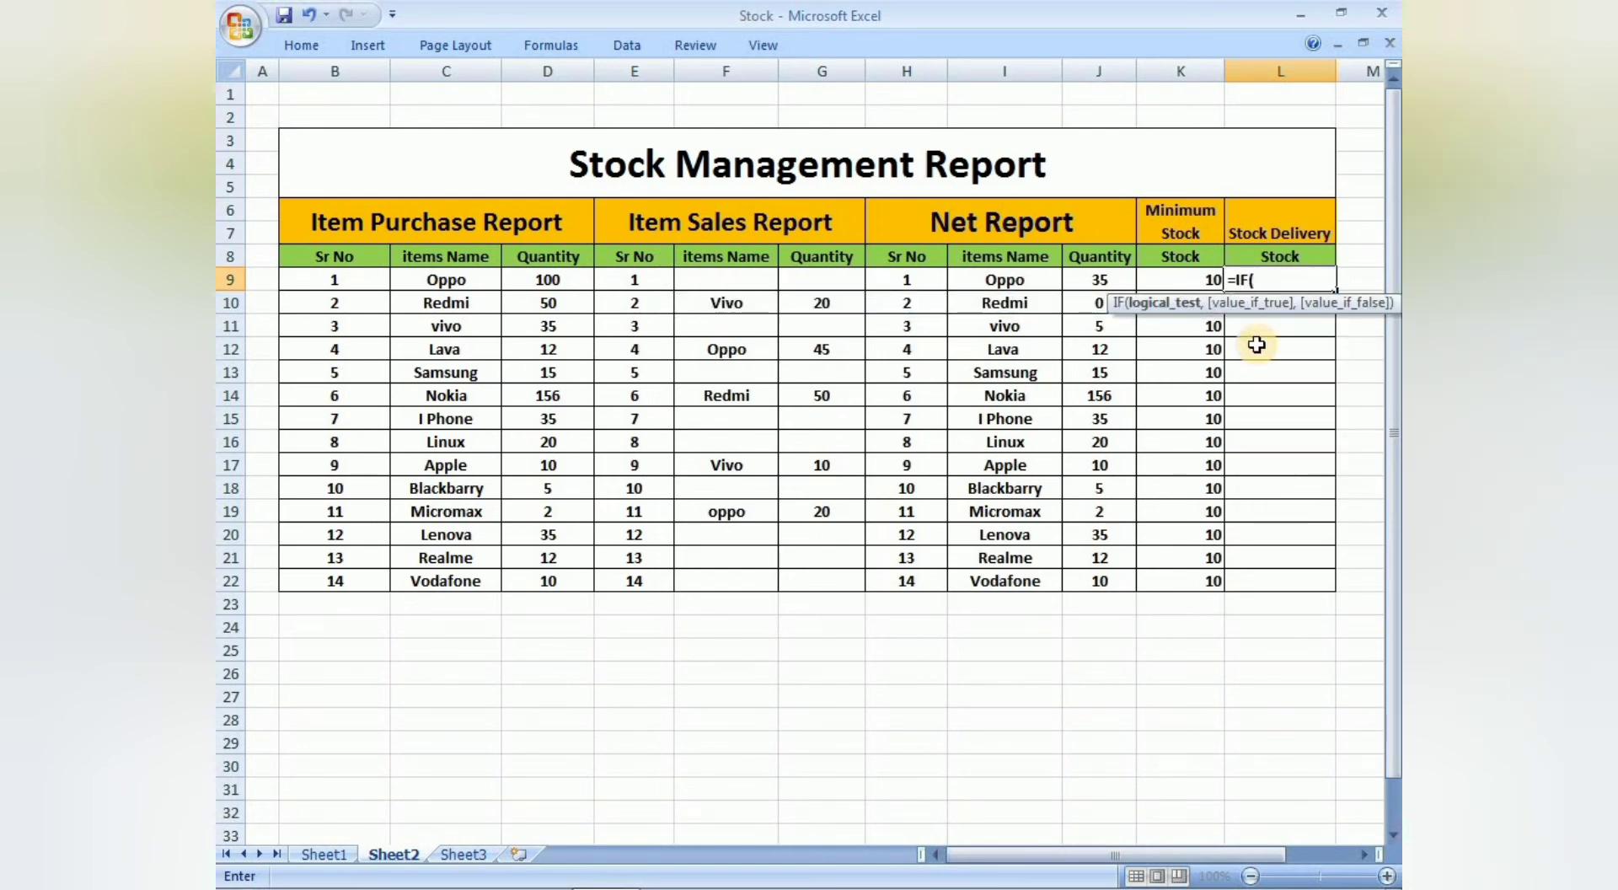
pyautogui.press('Left')
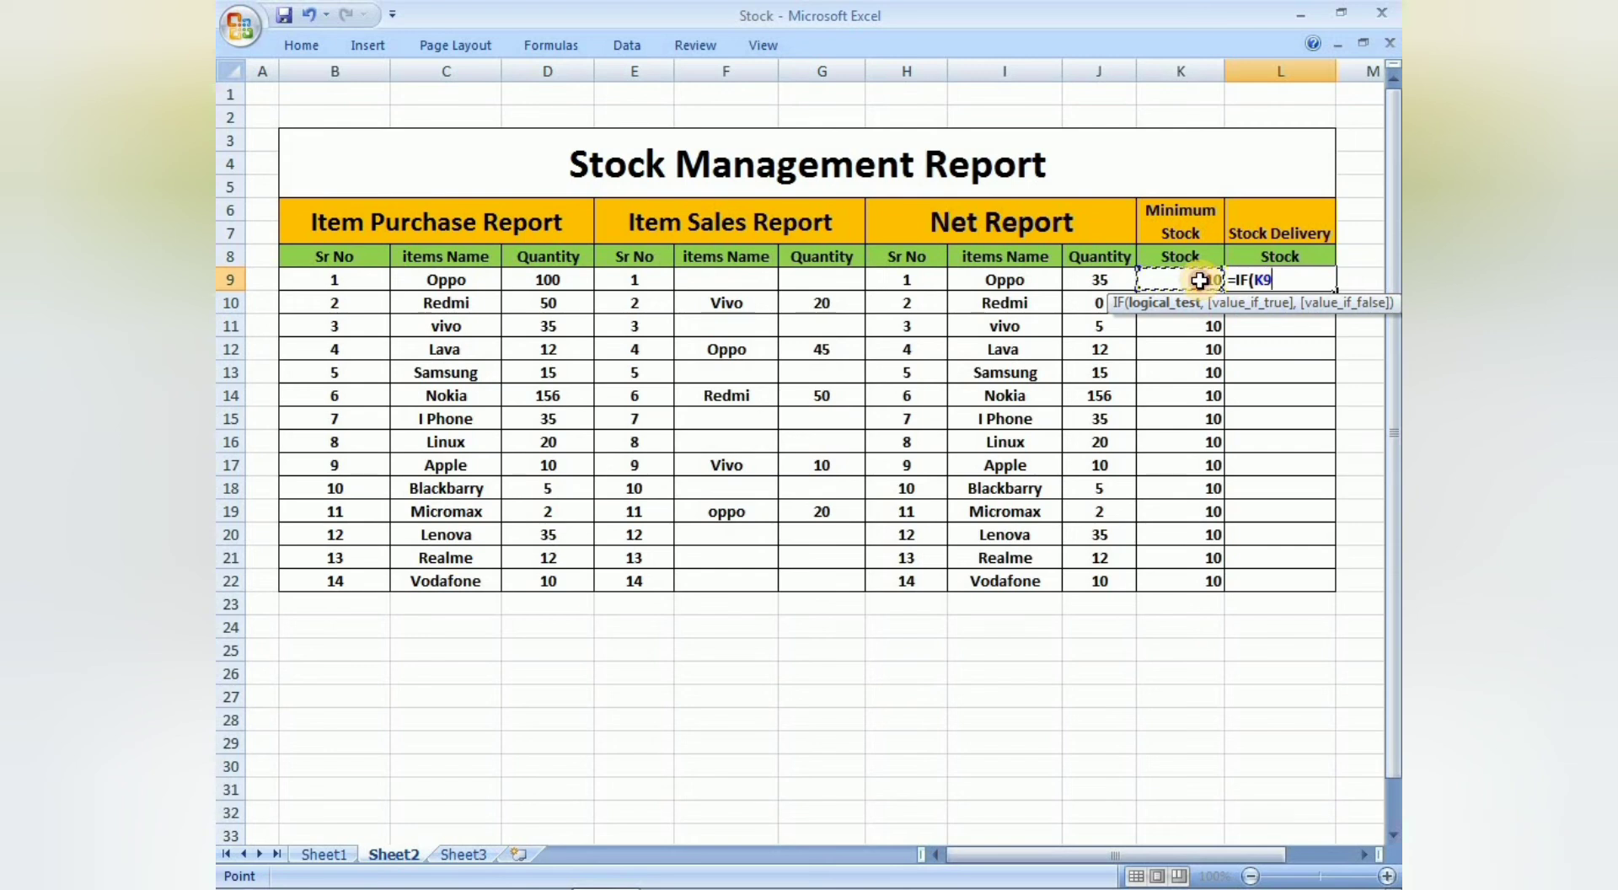
pyautogui.write('<')
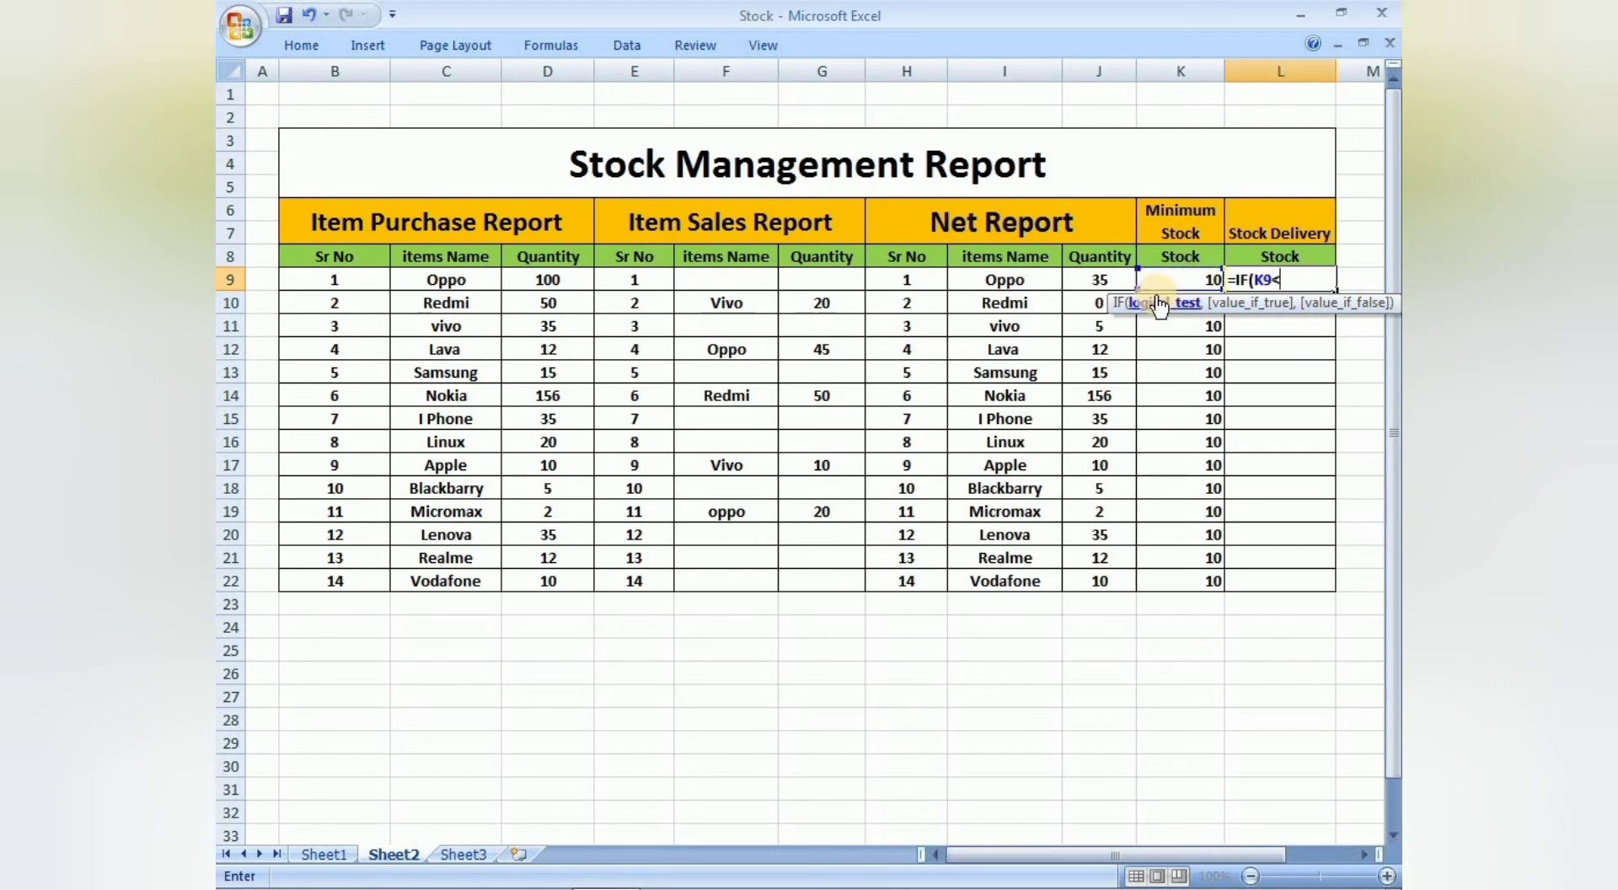
pyautogui.write('10,')
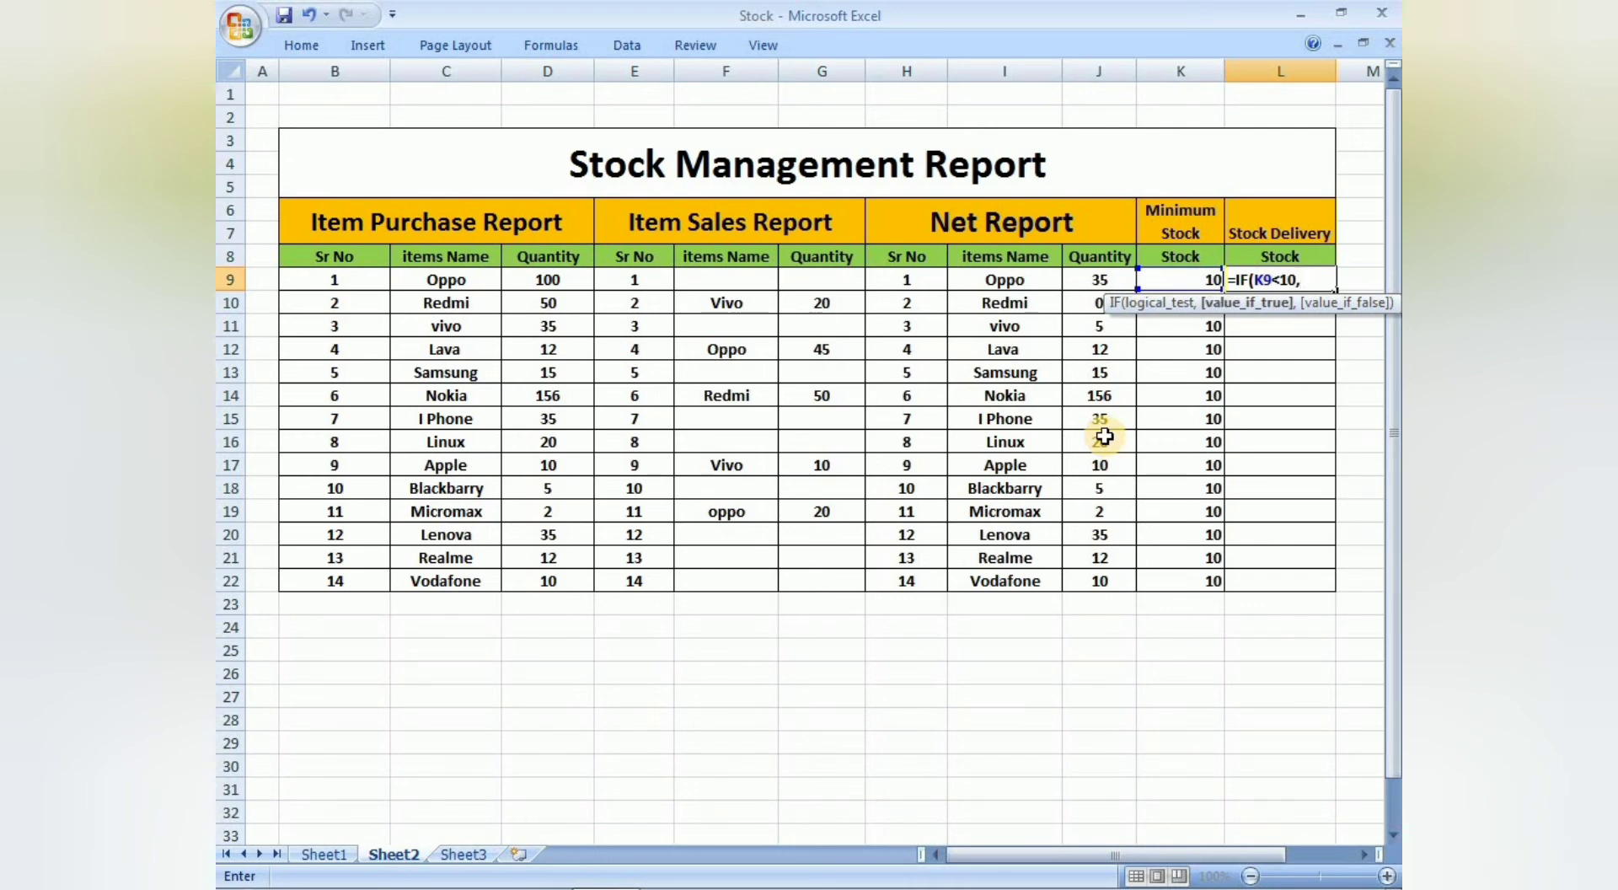
pyautogui.write('"Out Of Stoc')
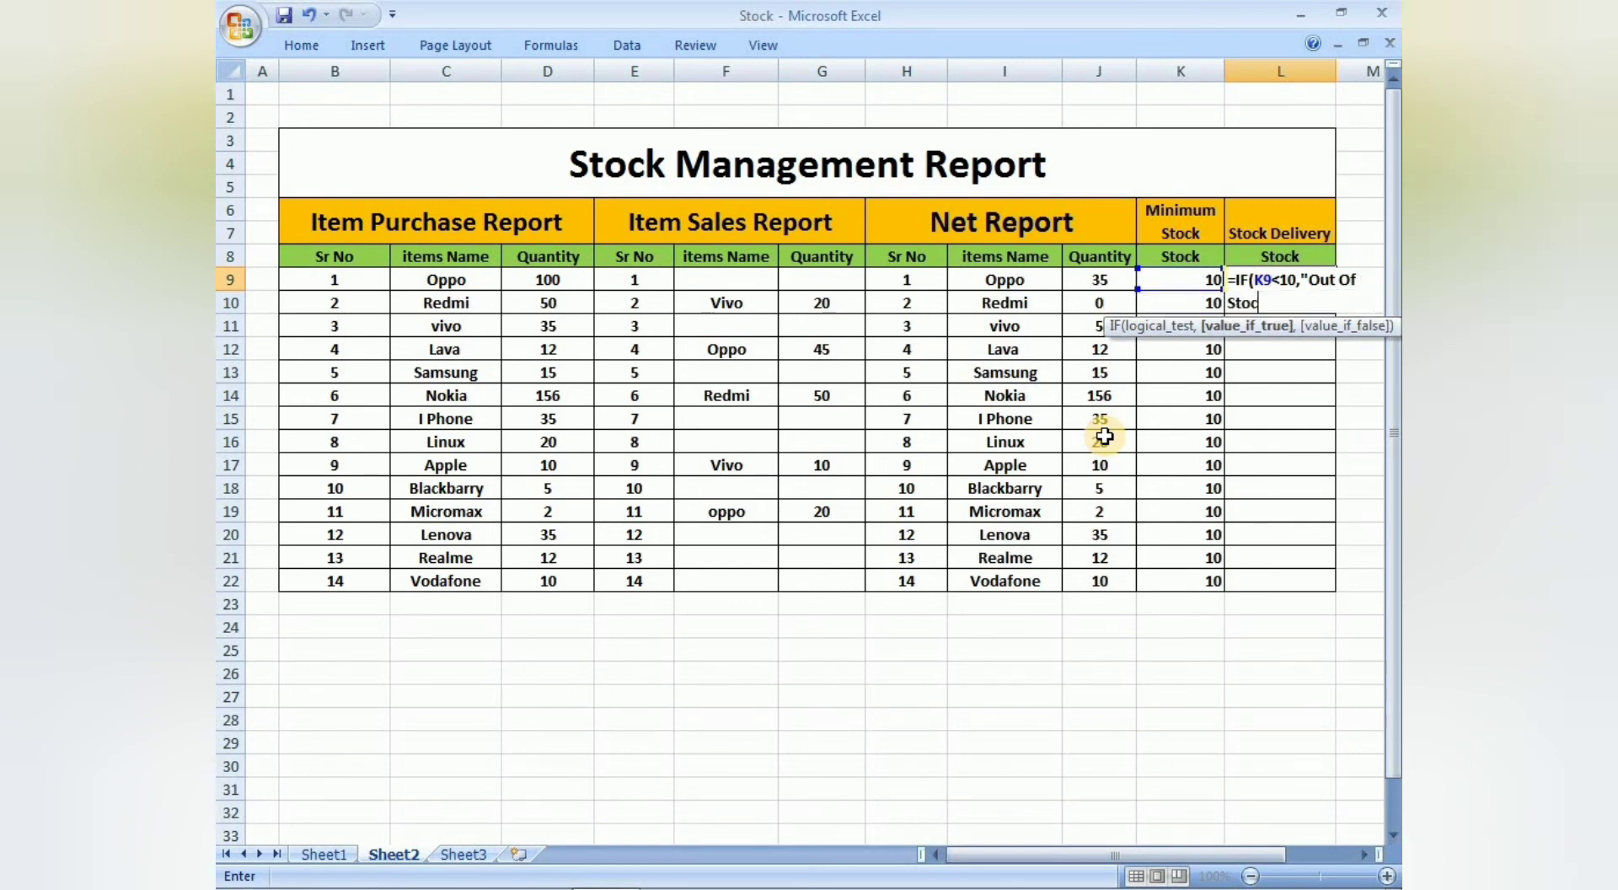
pyautogui.write('k",')
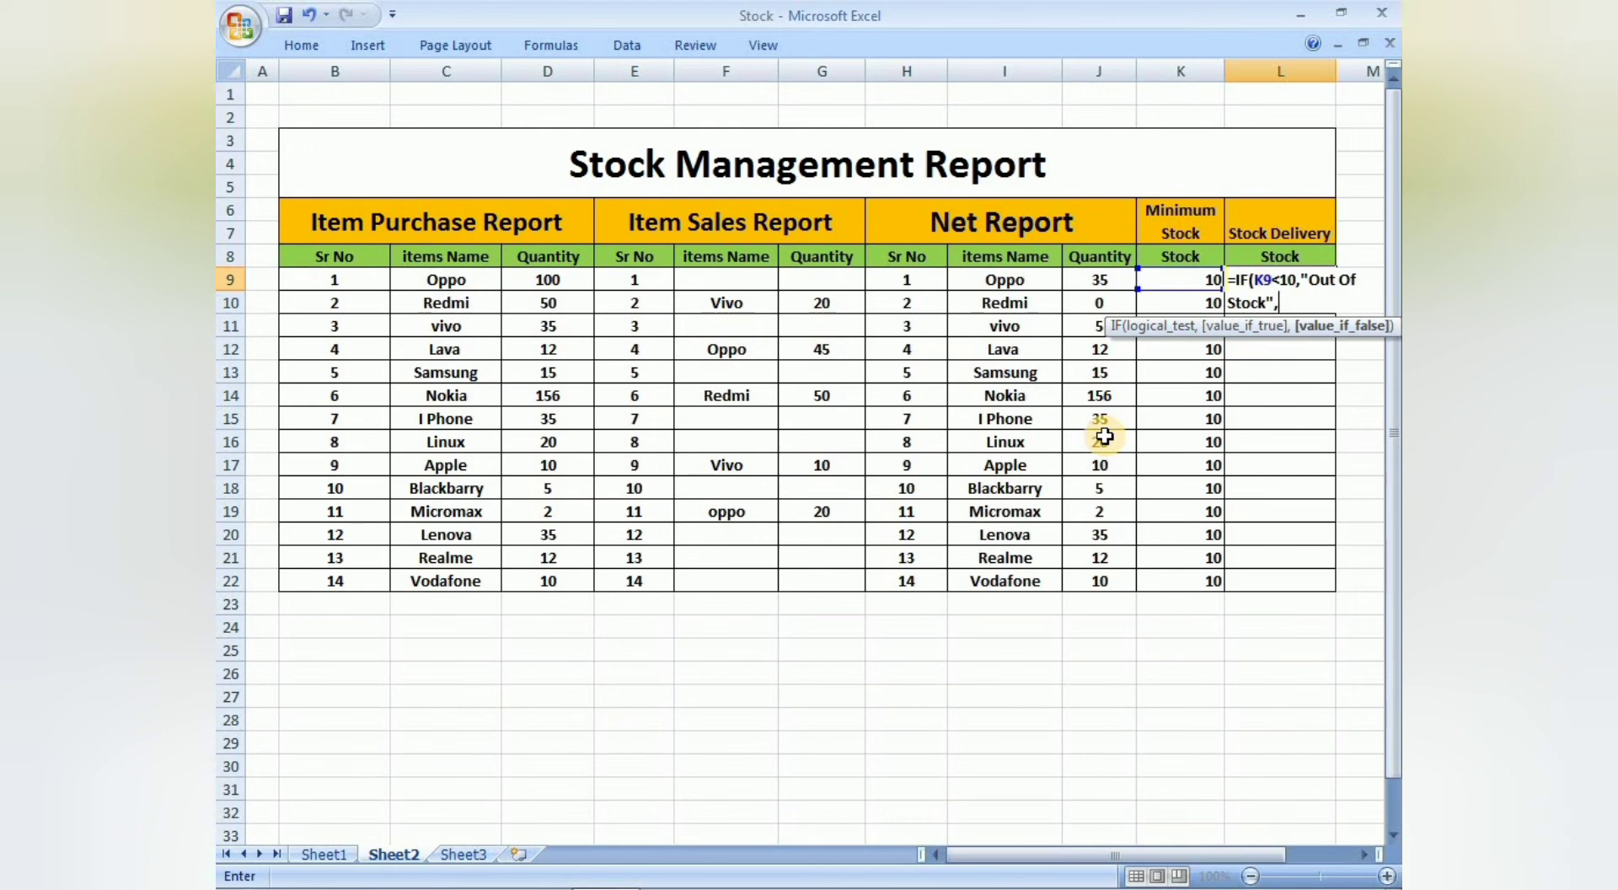
pyautogui.write('"")')
pyautogui.press('Return')
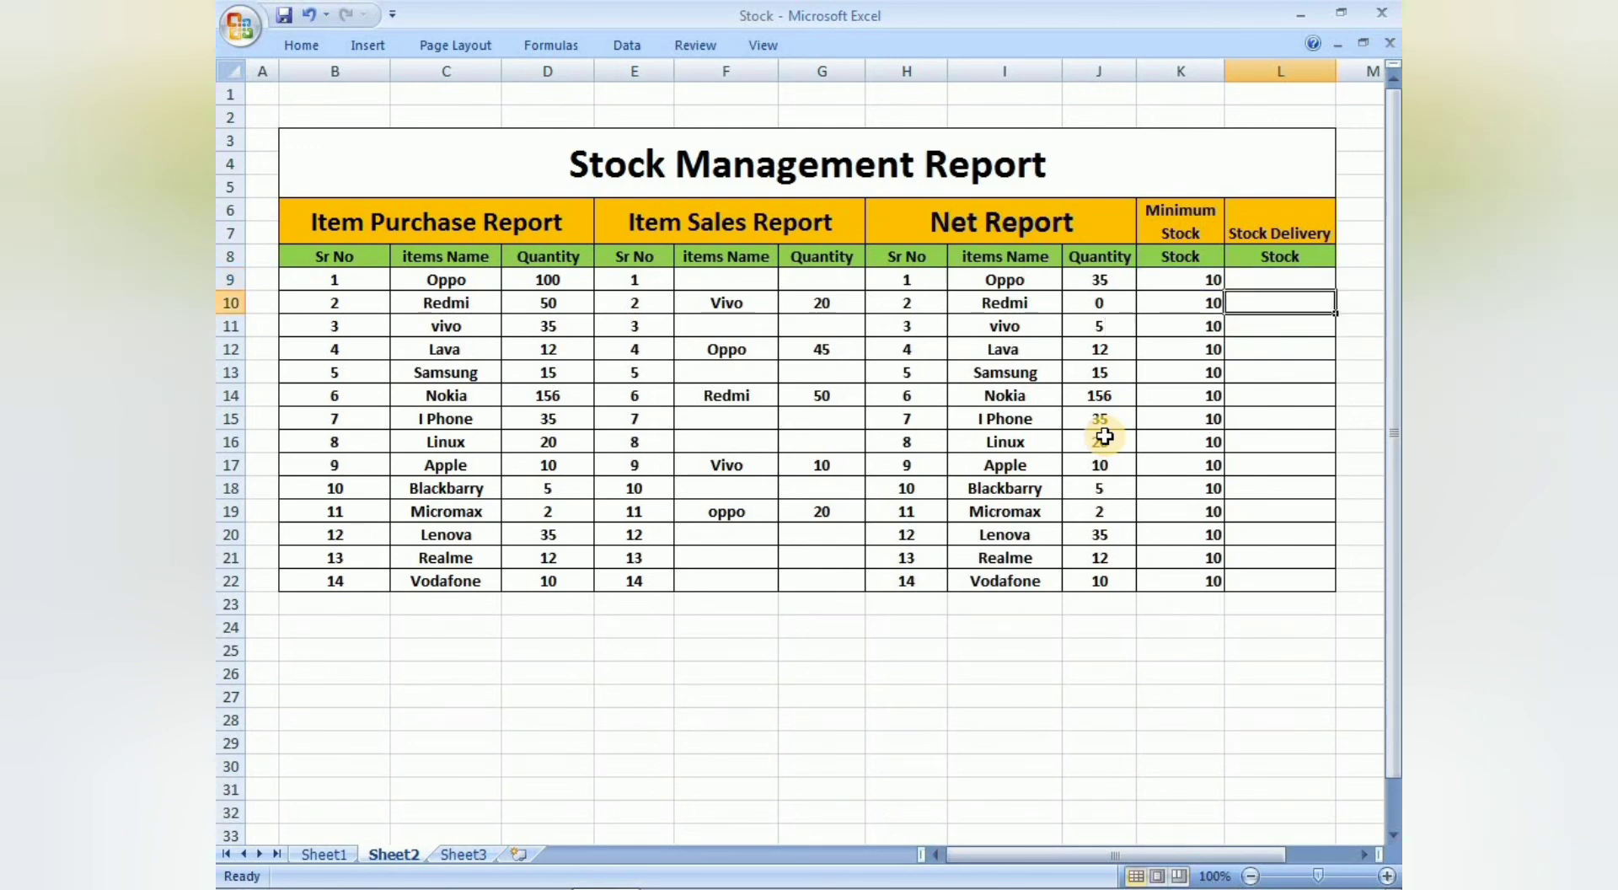
# Copy the stock delivery formula from L9 down through L22
pyautogui.click(1197, 282)
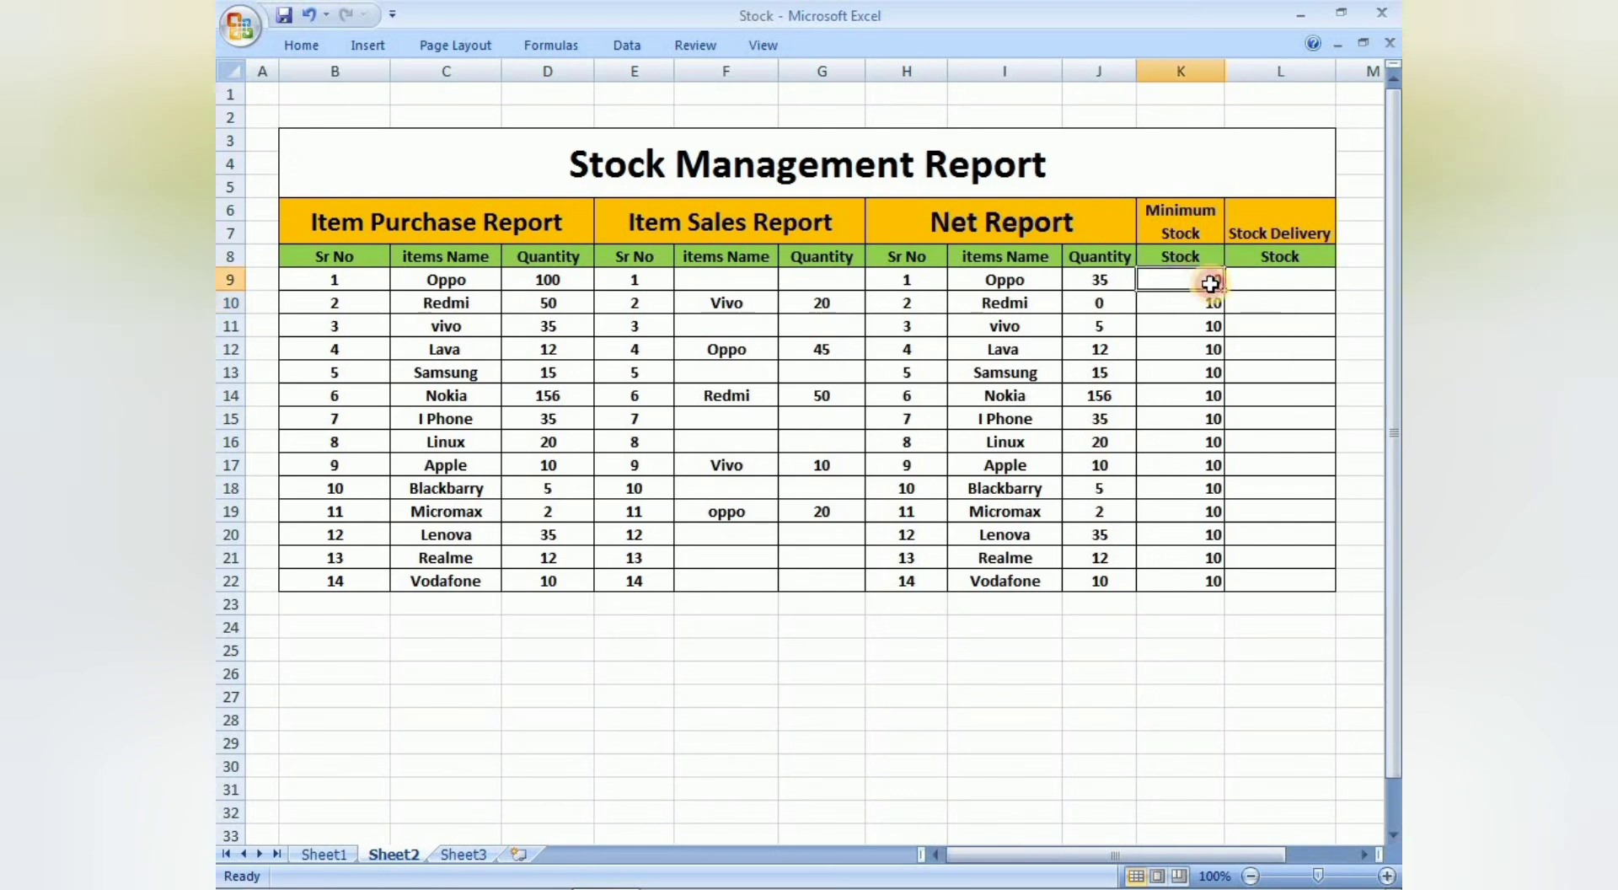
pyautogui.click(1310, 283)
pyautogui.moveTo(1335, 289); pyautogui.dragTo(1296, 586)
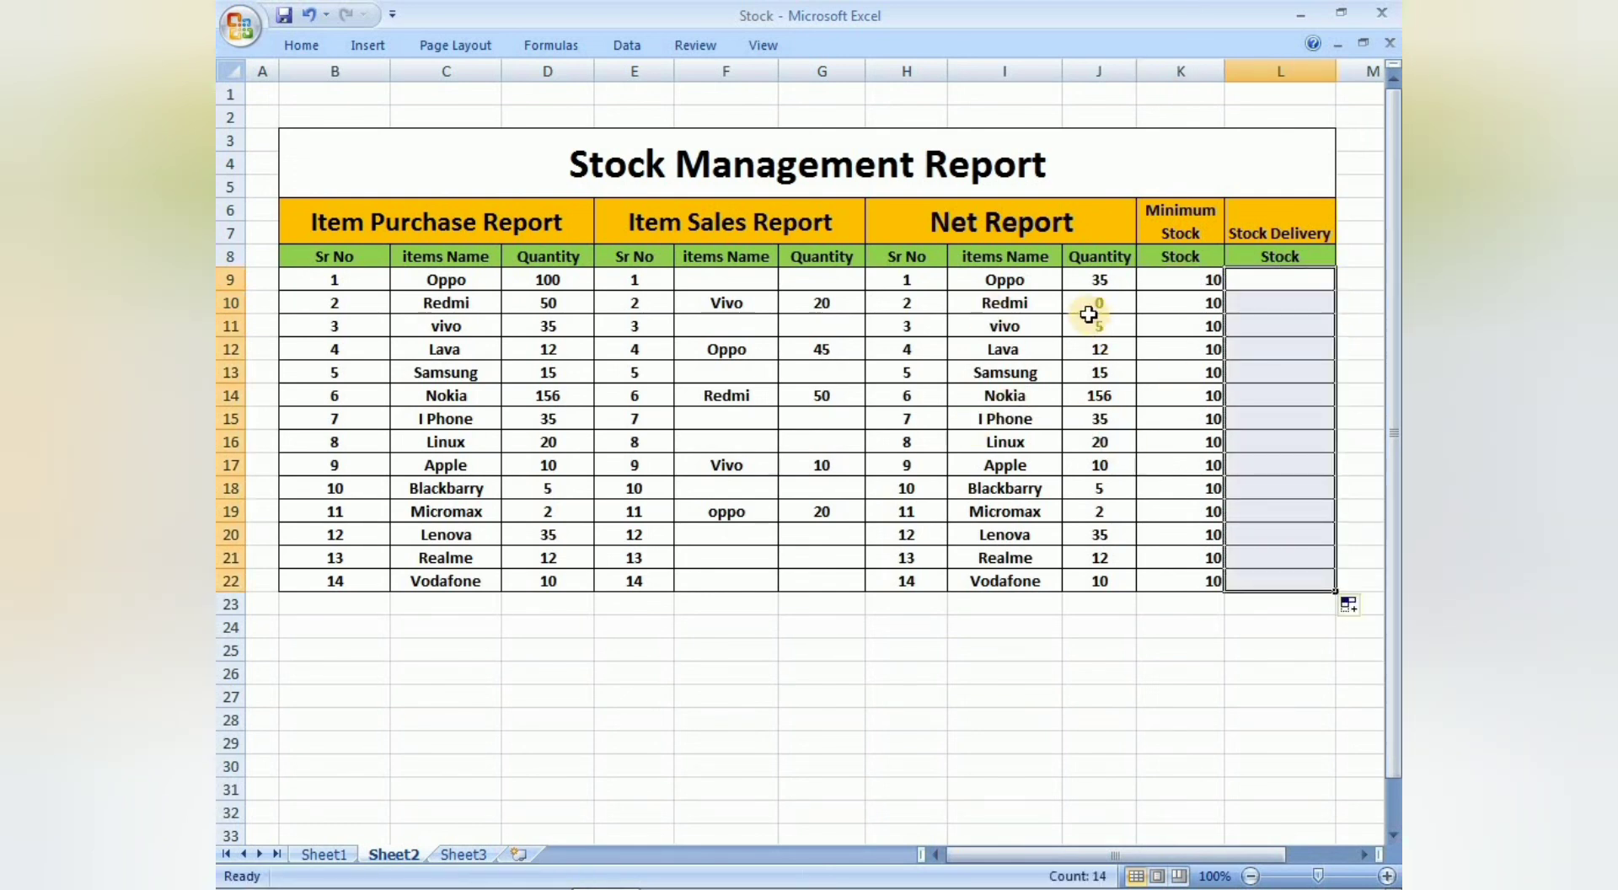
# Set the minimum stock to 0 for Redmi in K10 and 1 for vivo in K11
pyautogui.click(1178, 305)
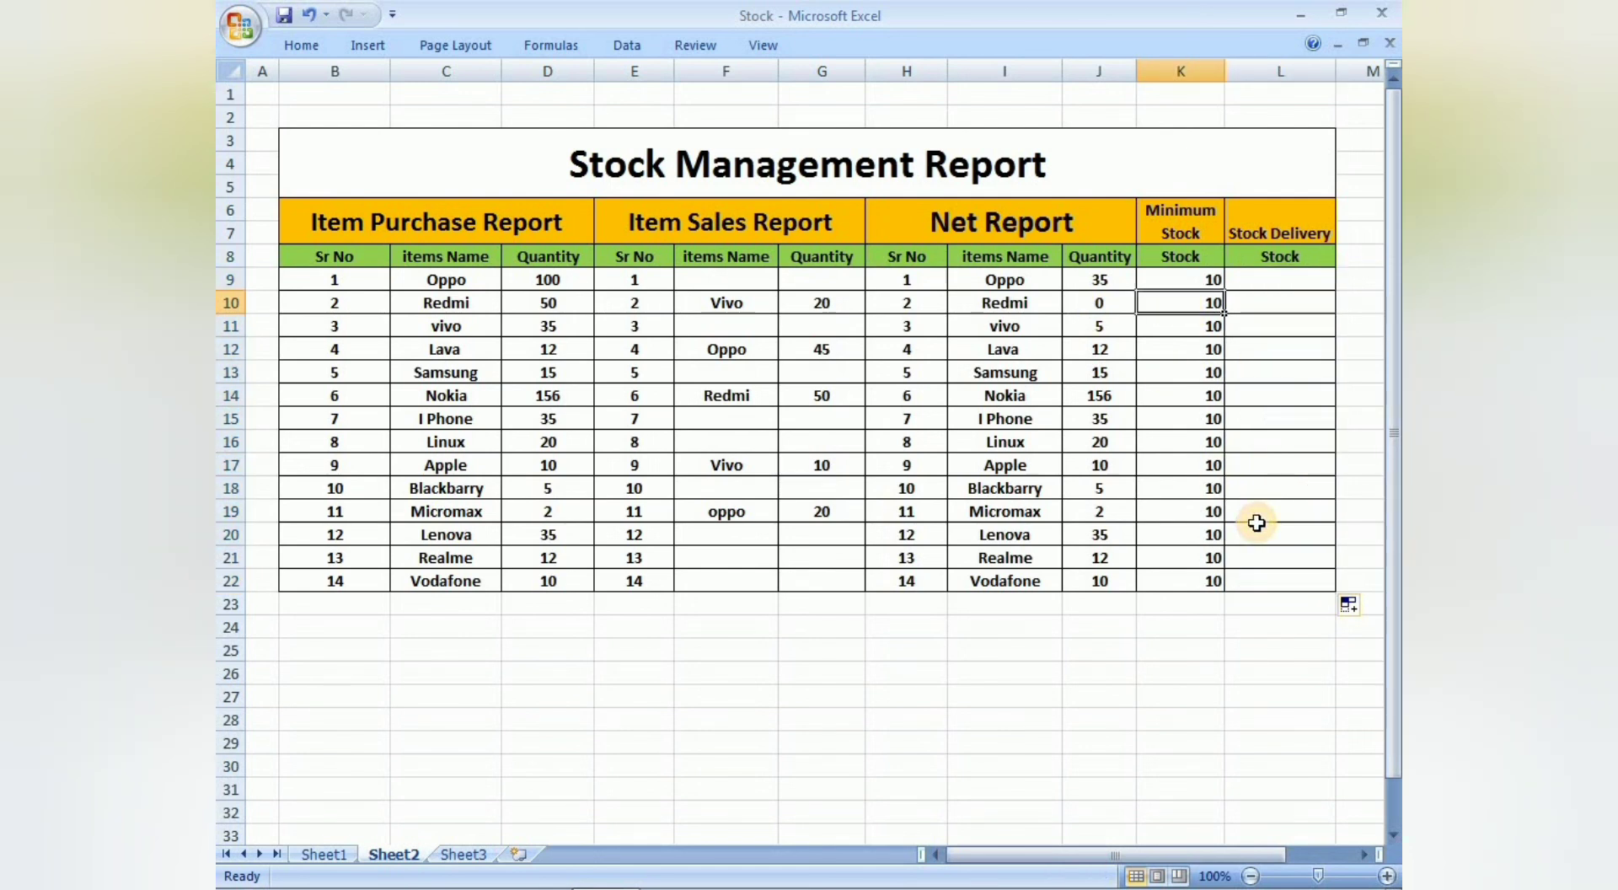
pyautogui.write('1')
pyautogui.press('Return')
pyautogui.press('Up')
pyautogui.write('0')
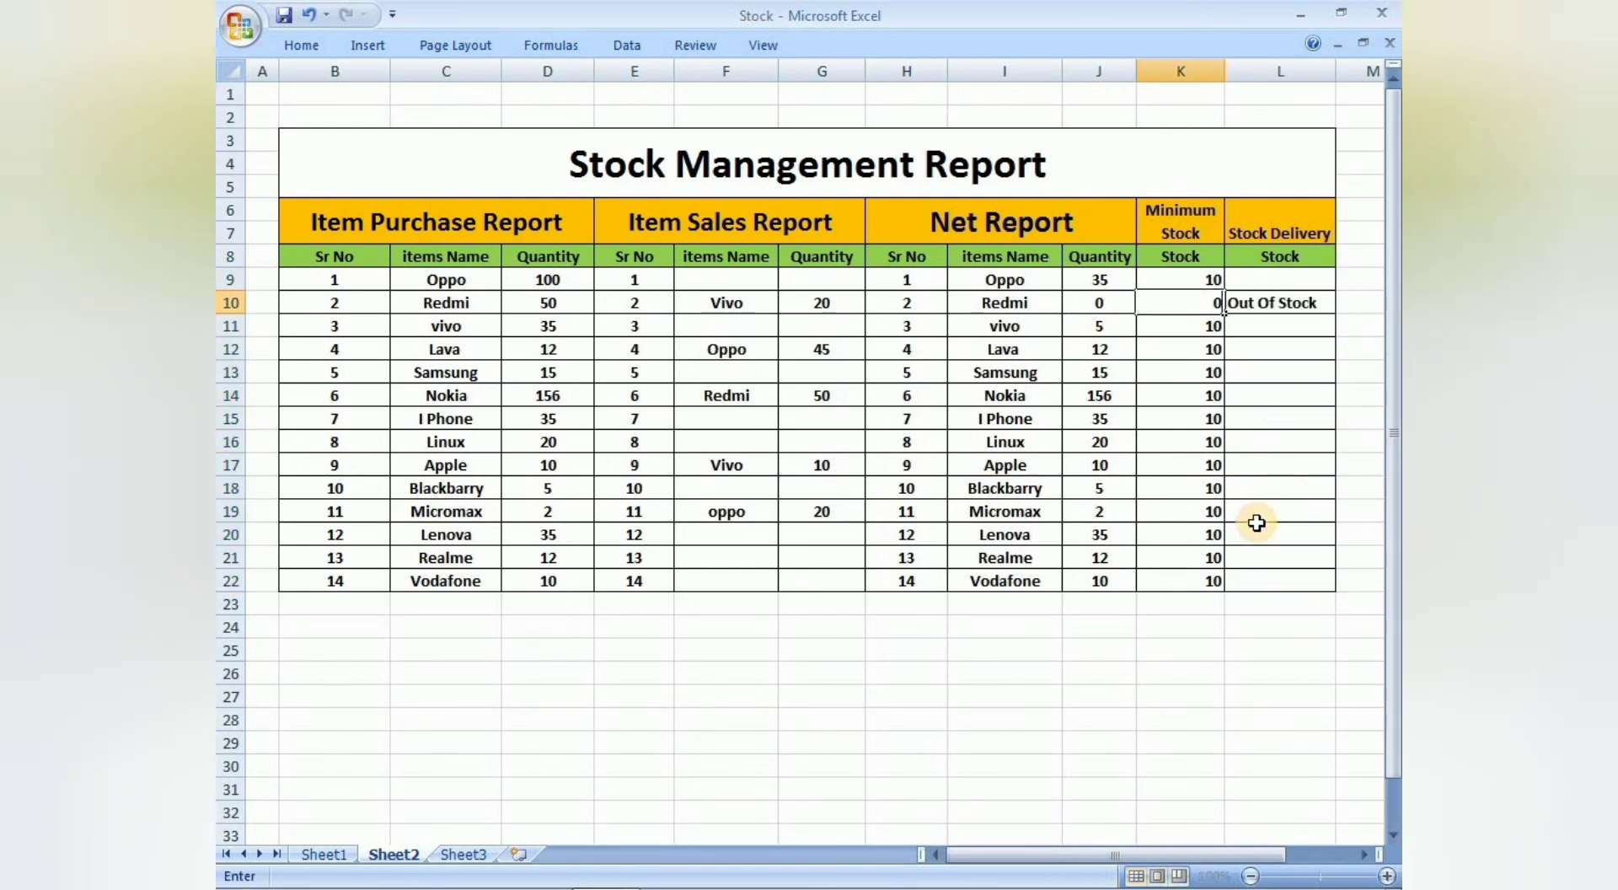
pyautogui.press('Return')
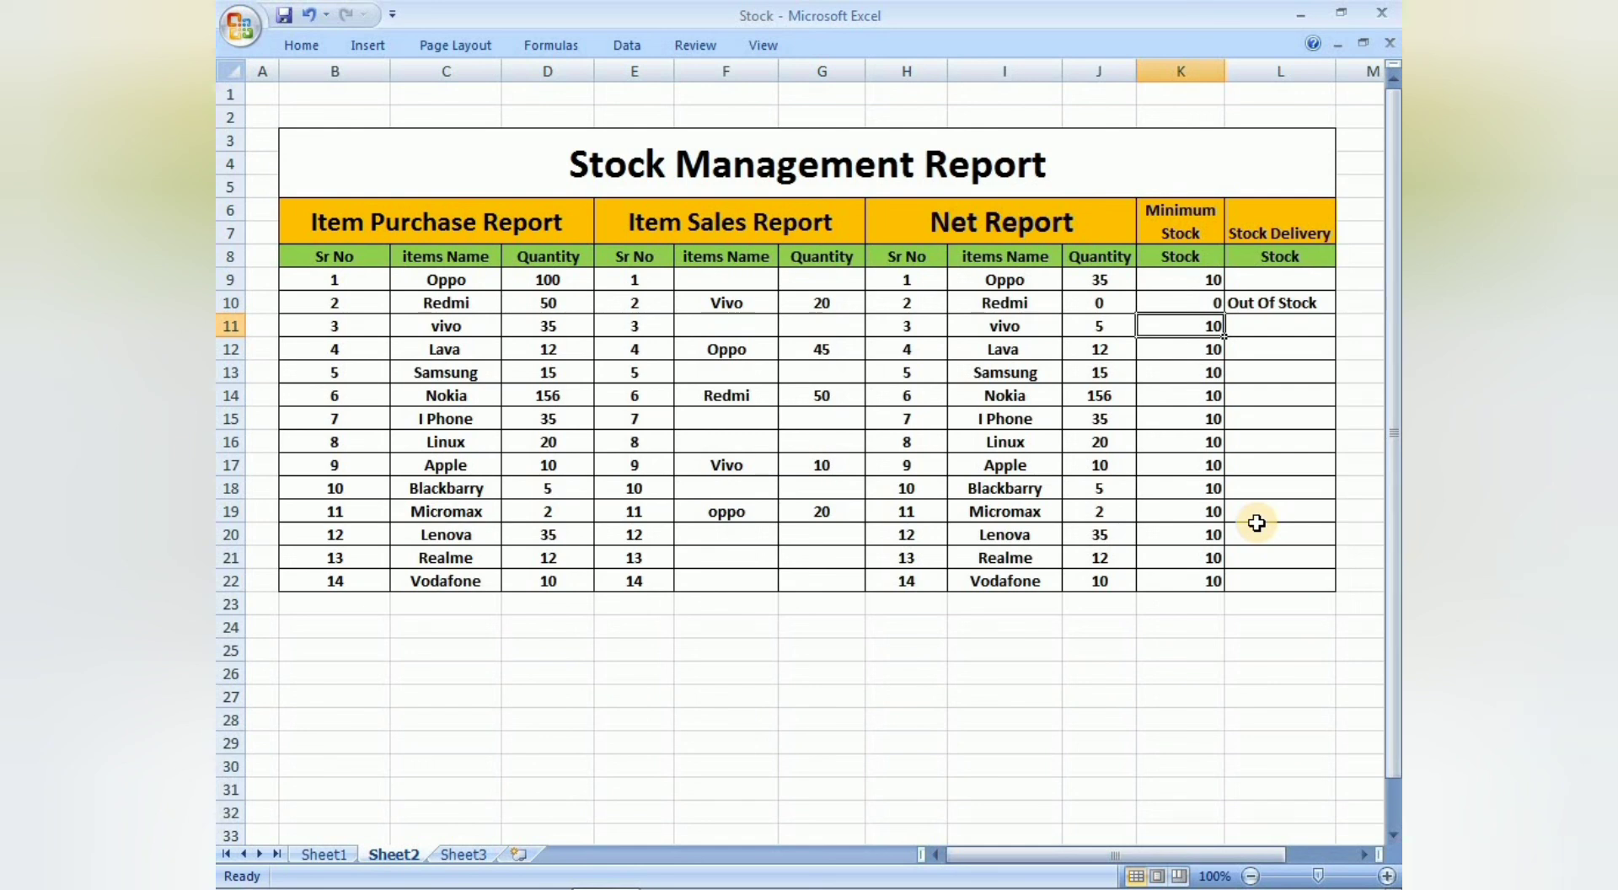
pyautogui.write('1')
pyautogui.press('Return')
# Set the minimum stock to 2 for I Phone in K15 and 5 for Blackbarry in K18
pyautogui.press('Down')
pyautogui.press('Down')
pyautogui.press('Down')
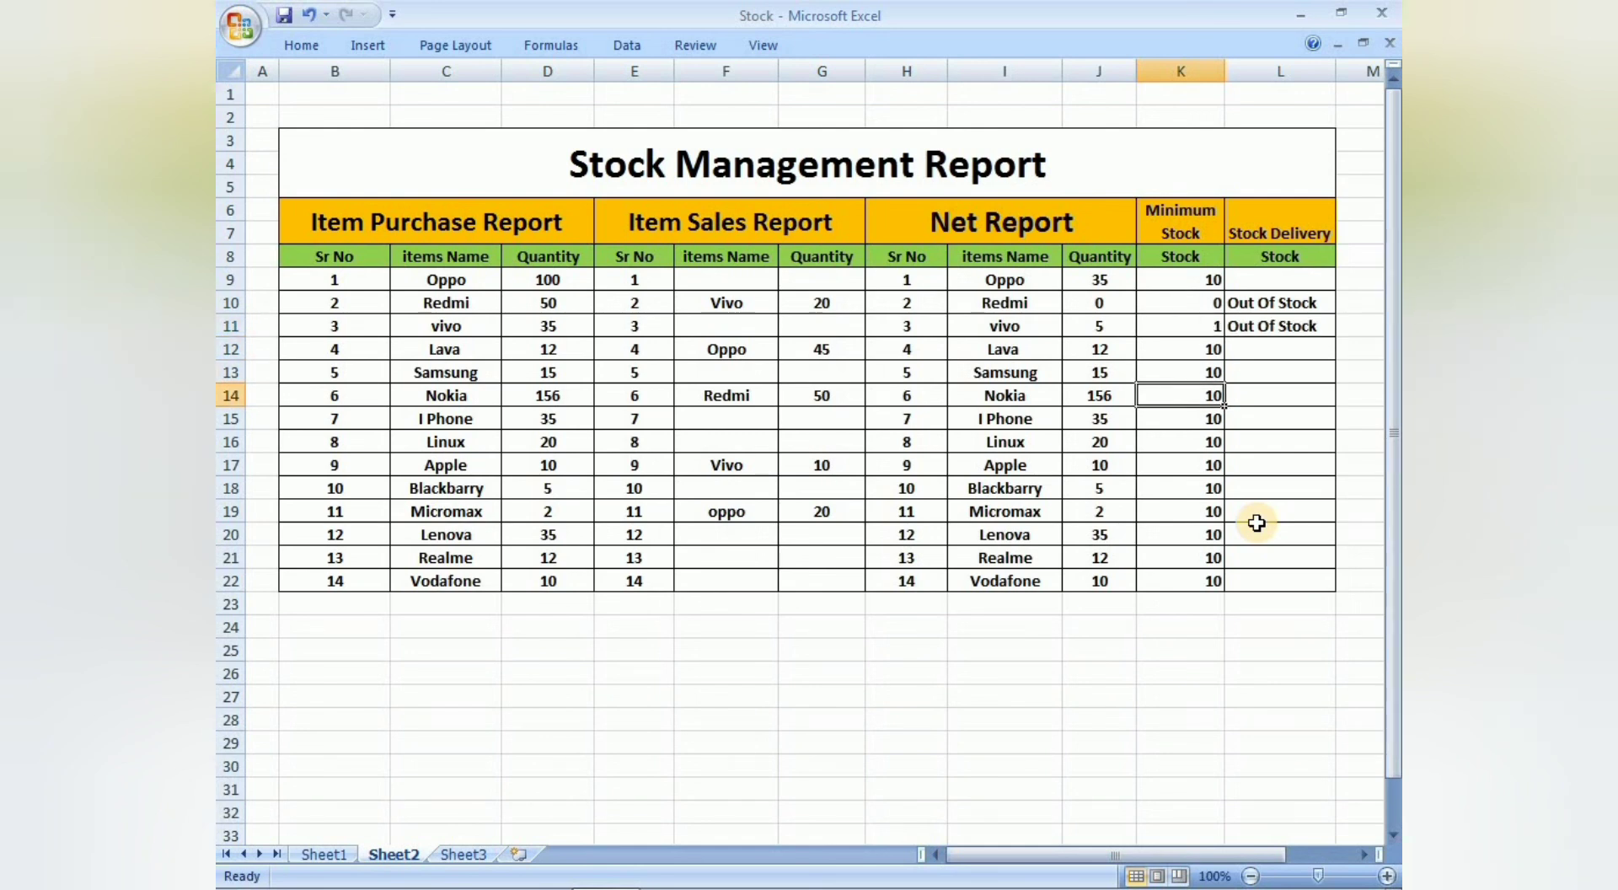
pyautogui.write('2')
pyautogui.press('Return')
pyautogui.press('Down')
pyautogui.press('Down')
pyautogui.write('5')
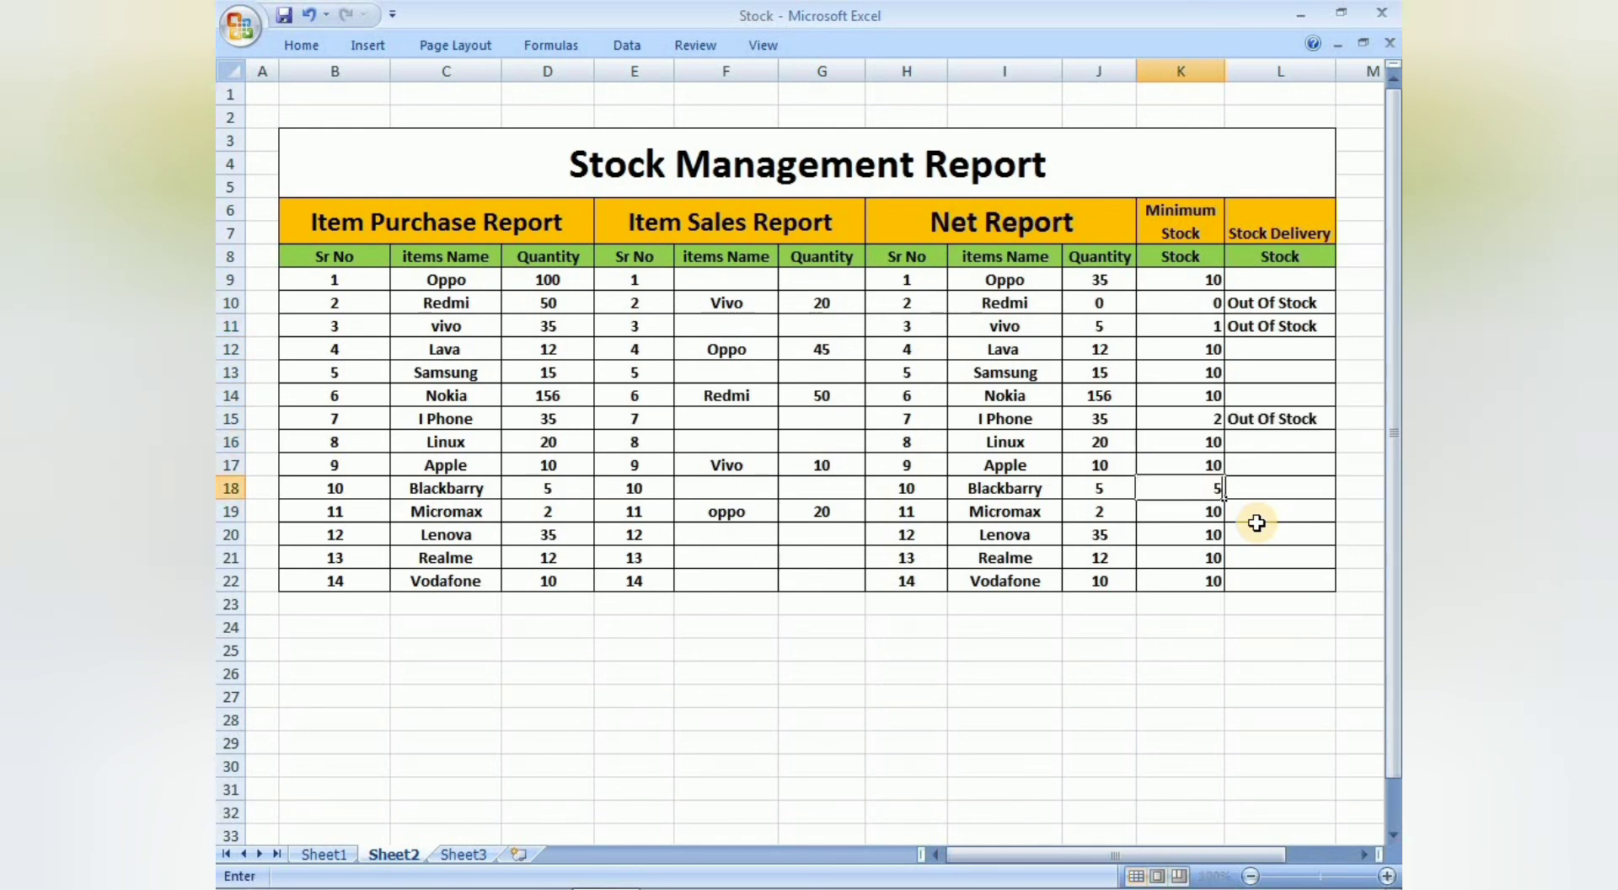
pyautogui.press('Return')
# Set Realme's minimum stock in K21 to 6 and move the selection outside the table
pyautogui.press('Down')
pyautogui.press('Down')
pyautogui.write('6')
pyautogui.press('Return')
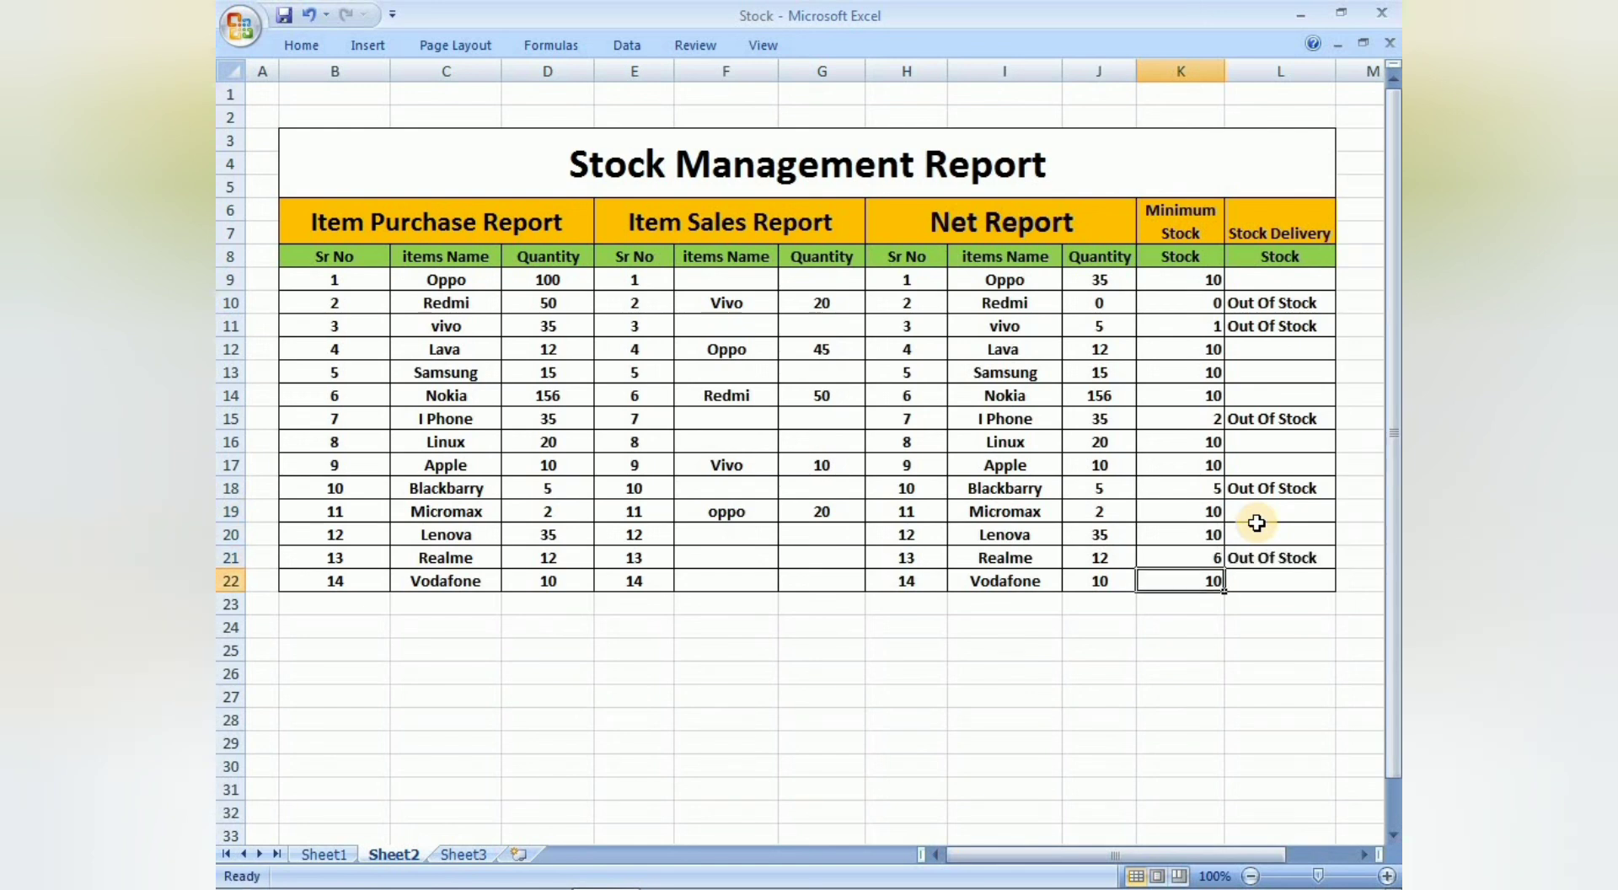
pyautogui.click(1145, 648)
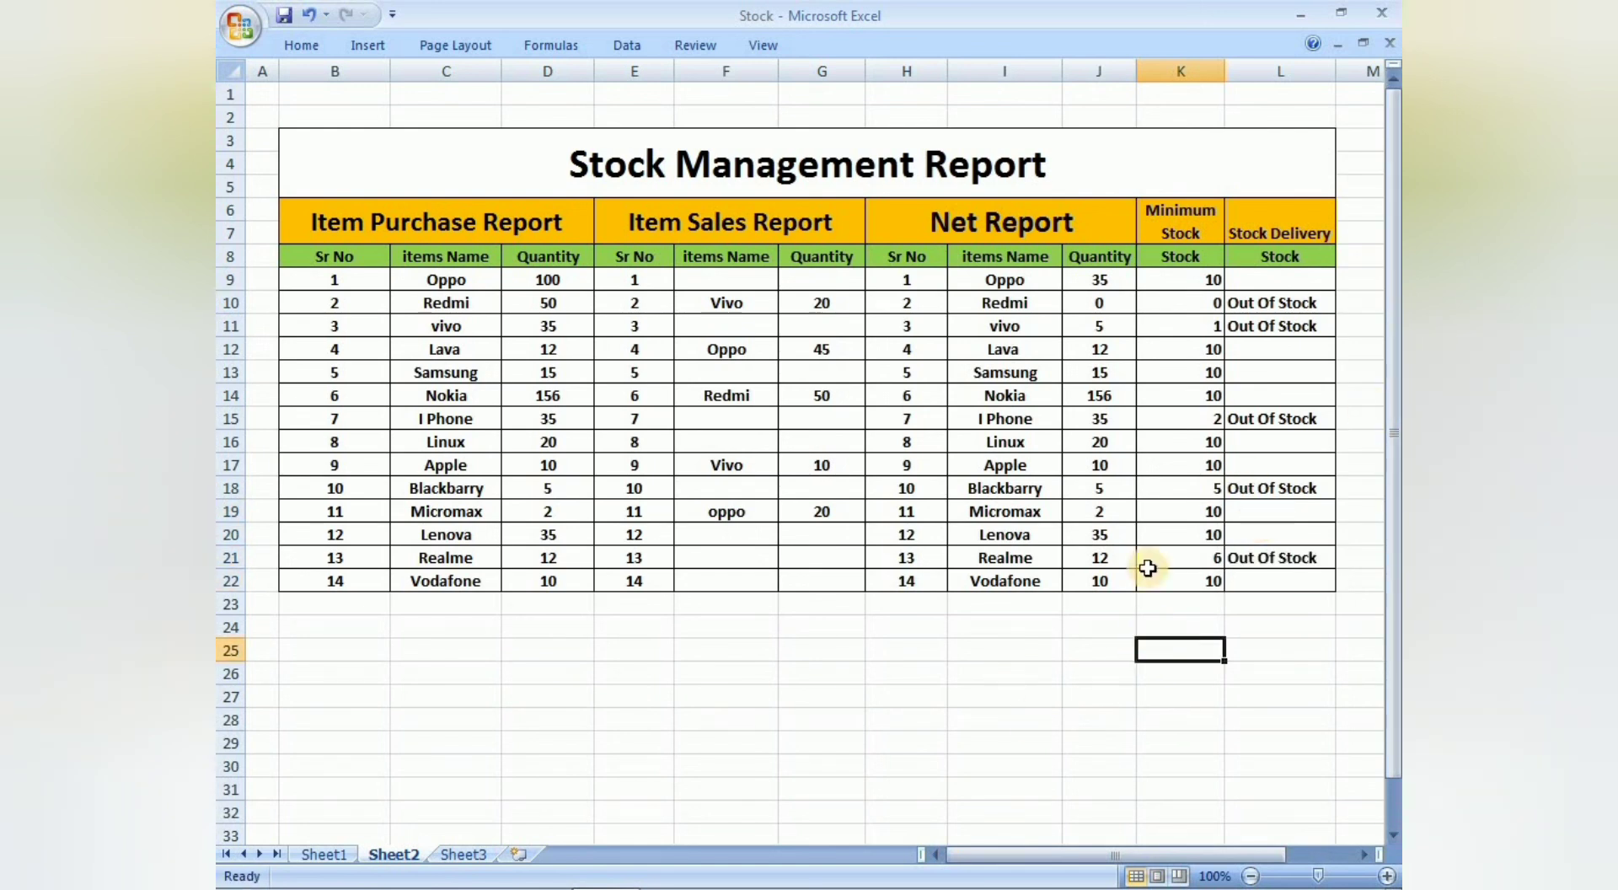
pyautogui.click(631, 642)
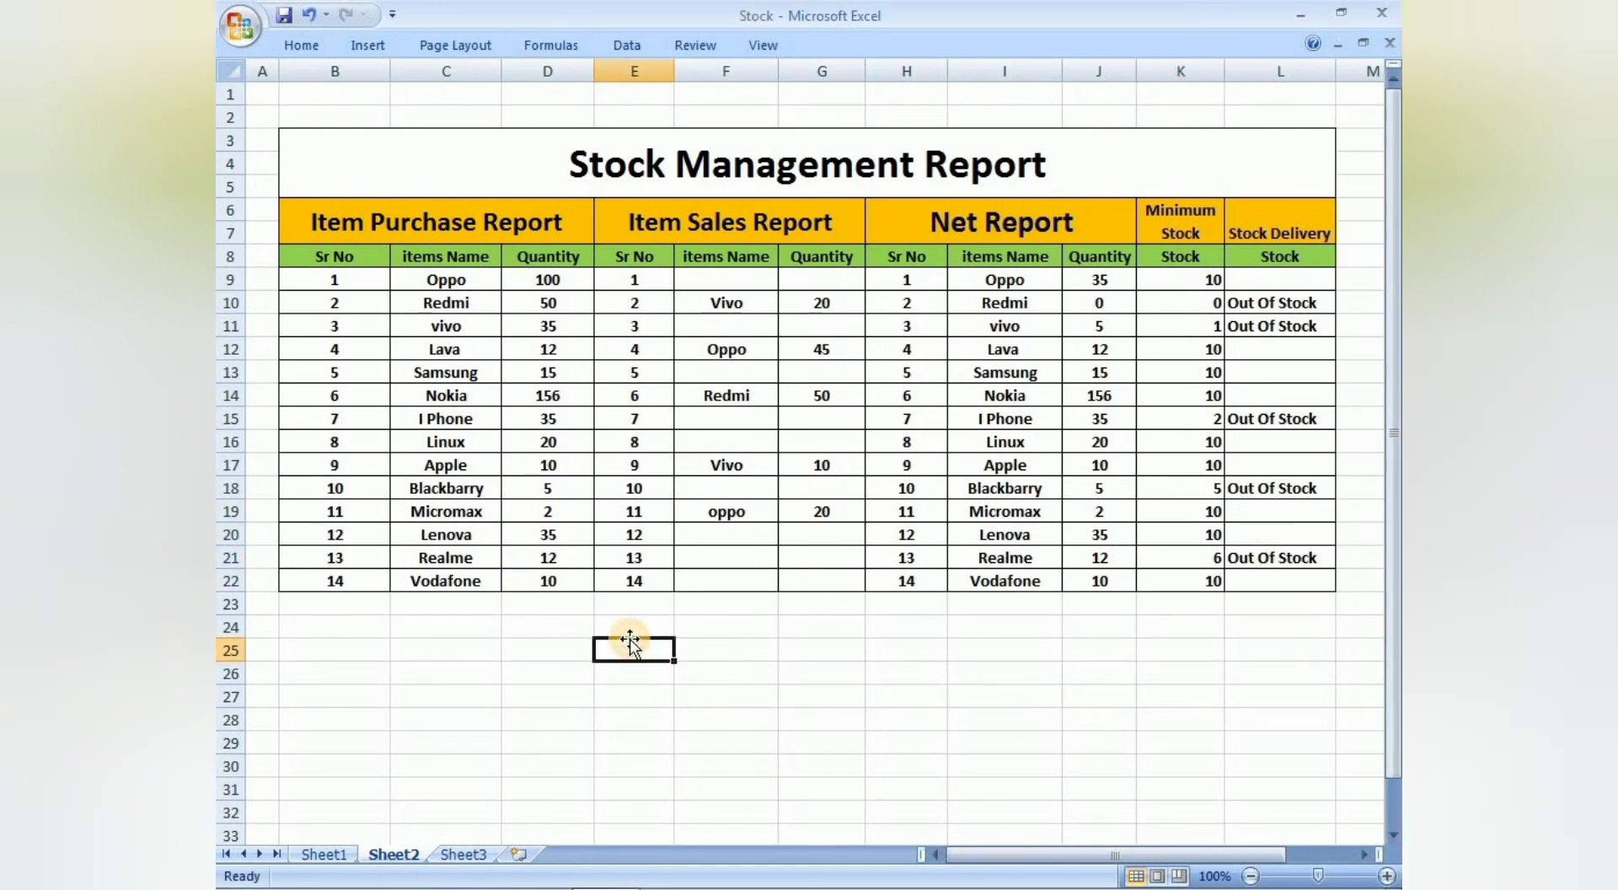